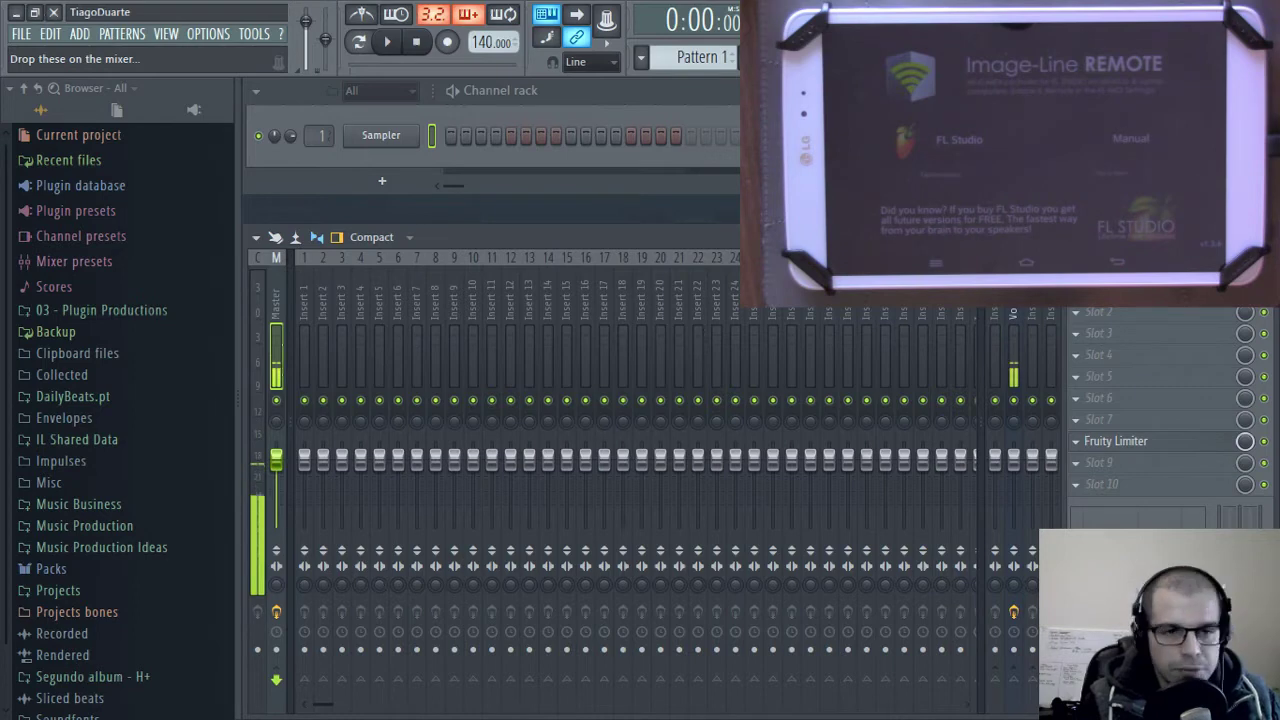
Switch to Paint to look at the pasted viewer comment and return to FL Studio
key("alt+Tab")
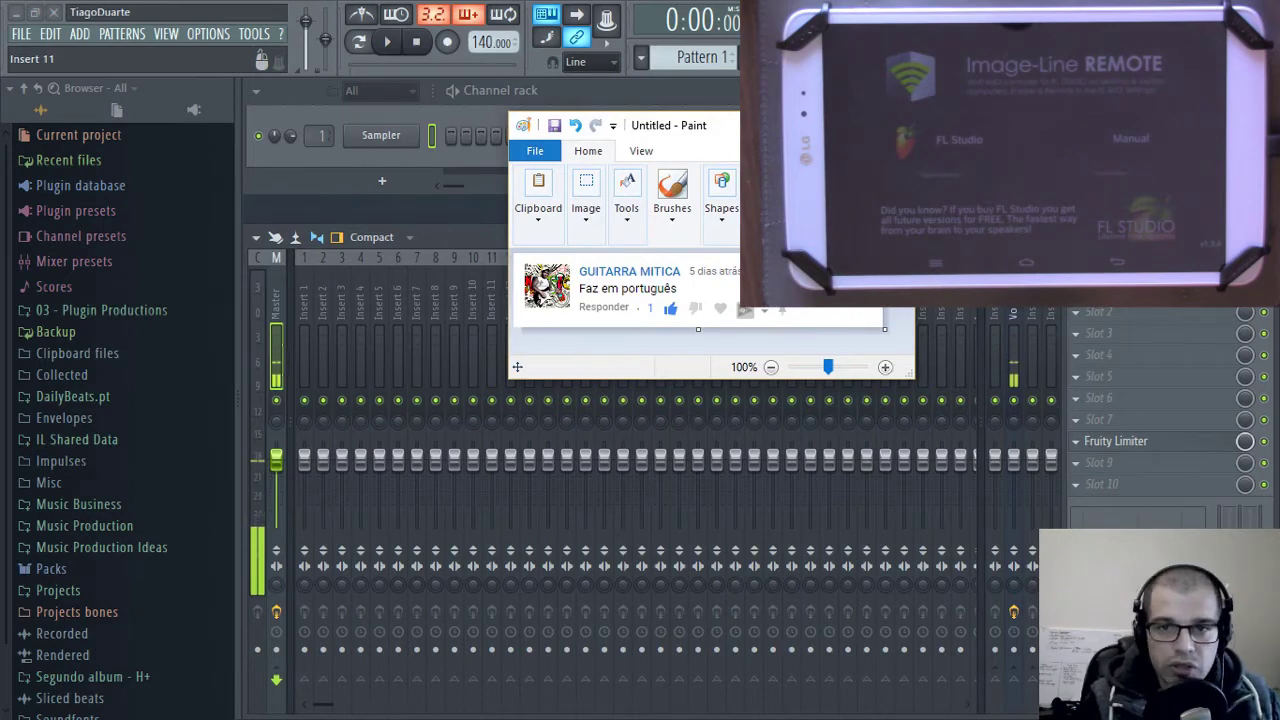
key("alt+Tab")
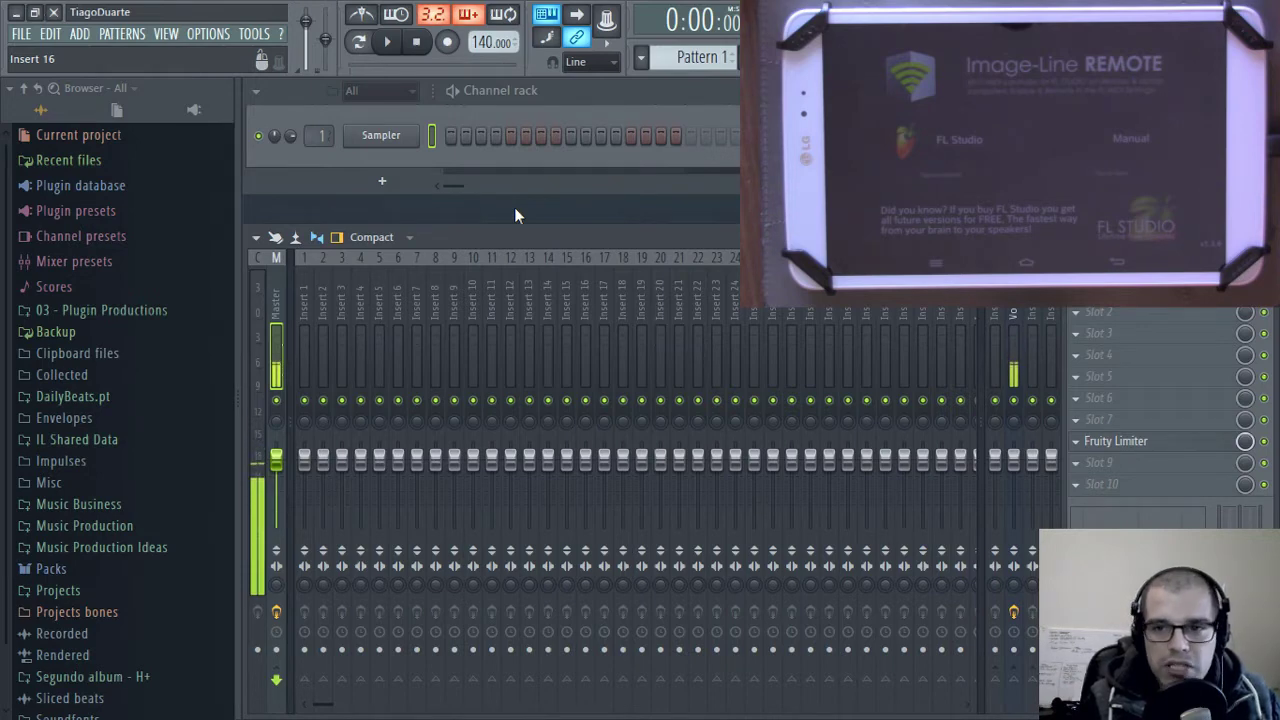
Inspect the Gate plugin on the vocal mixer track, close it and reselect the Master track
left_click(1008, 330)
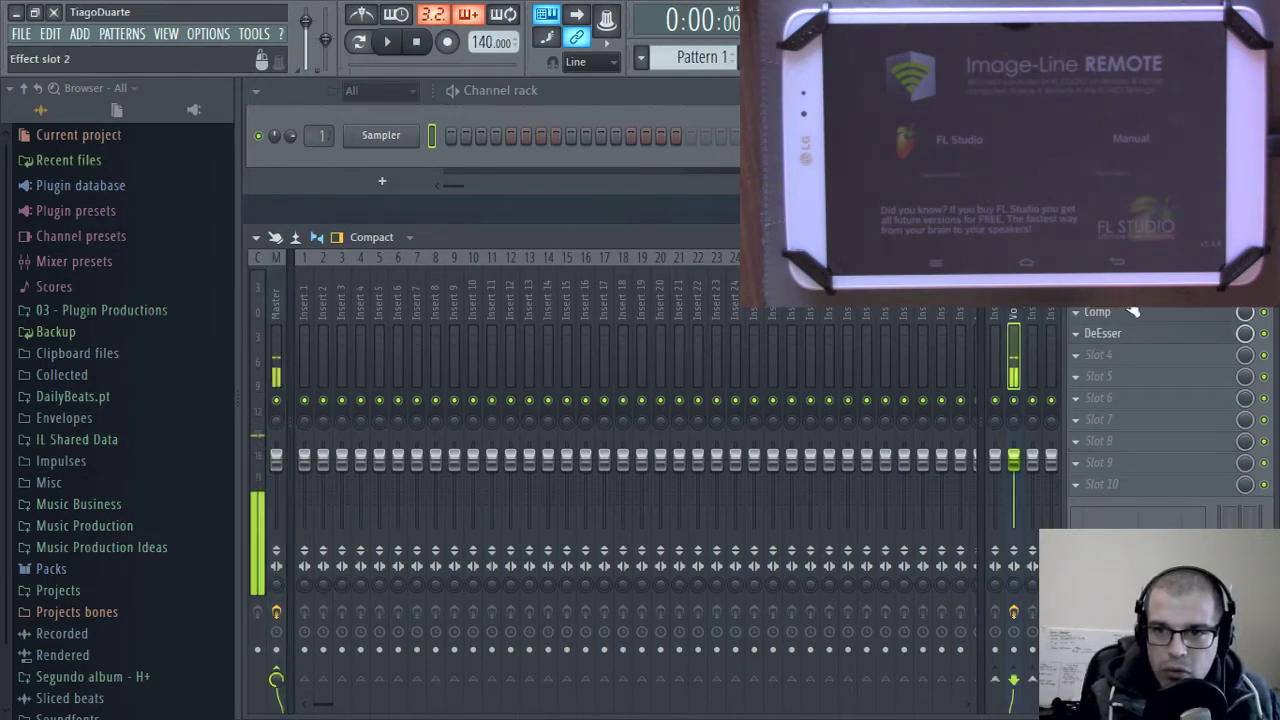
left_click(1100, 290)
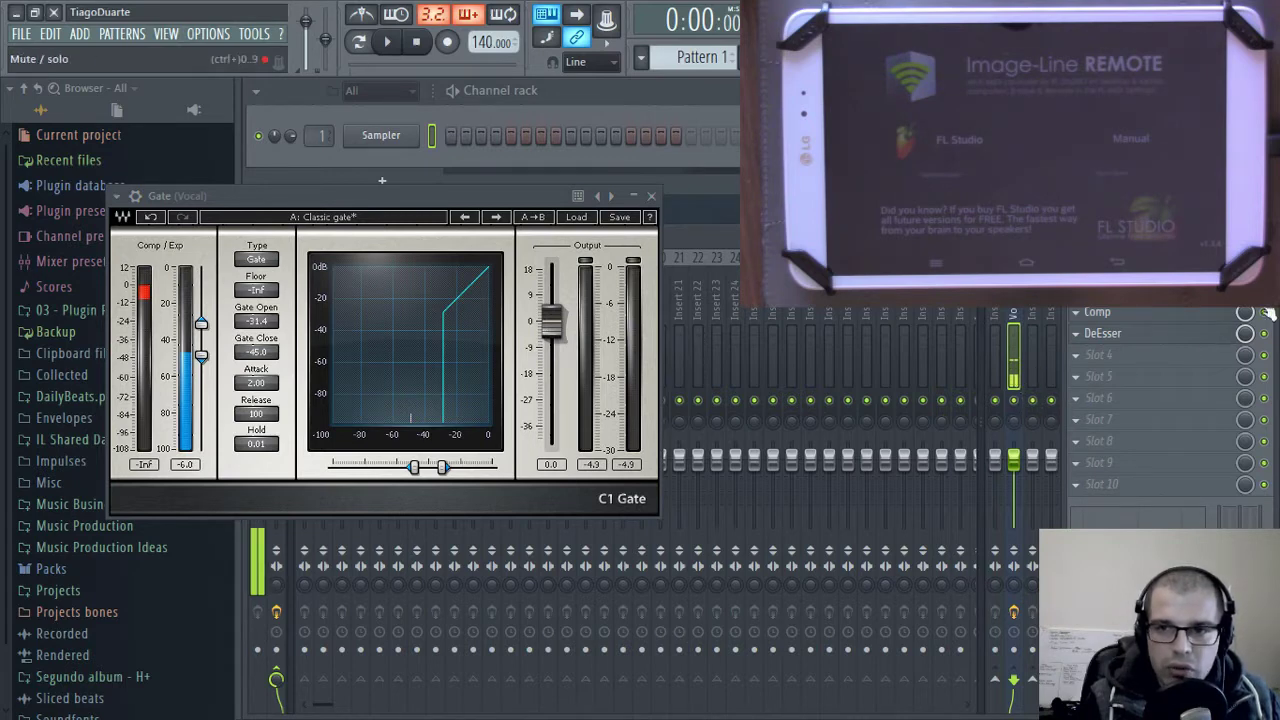
left_click(651, 196)
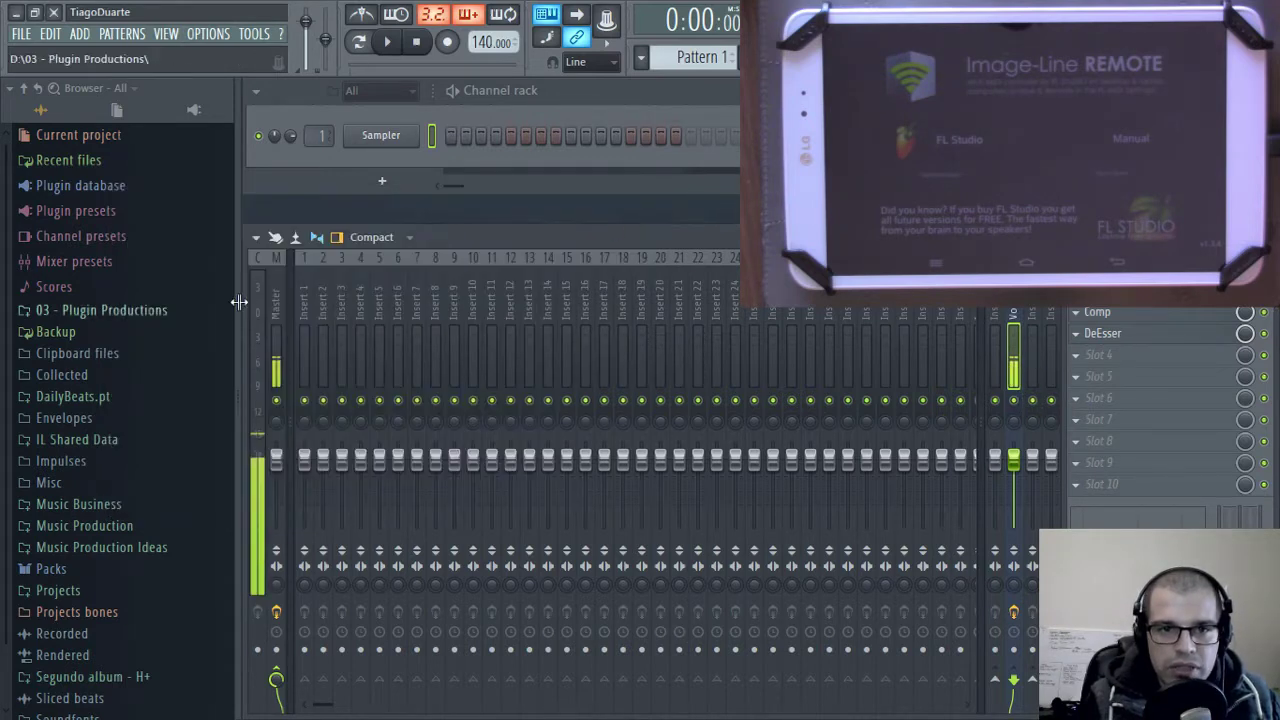
left_click(271, 298)
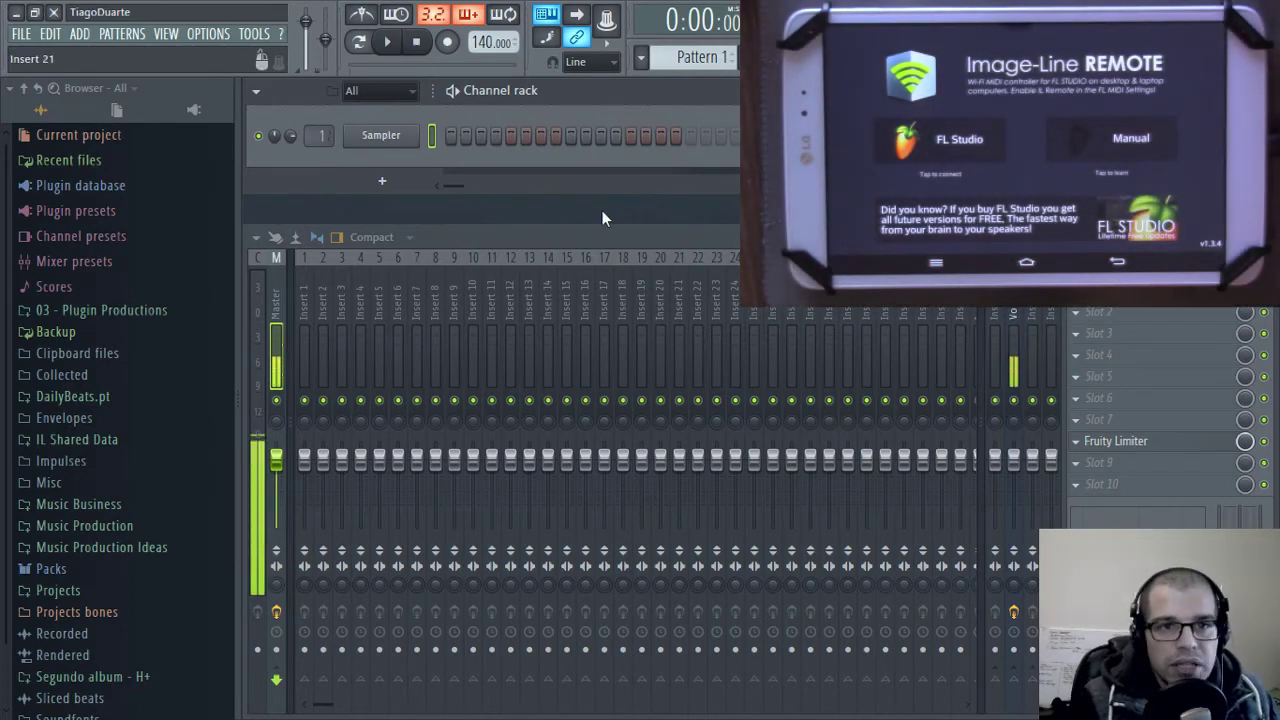
left_click(209, 34)
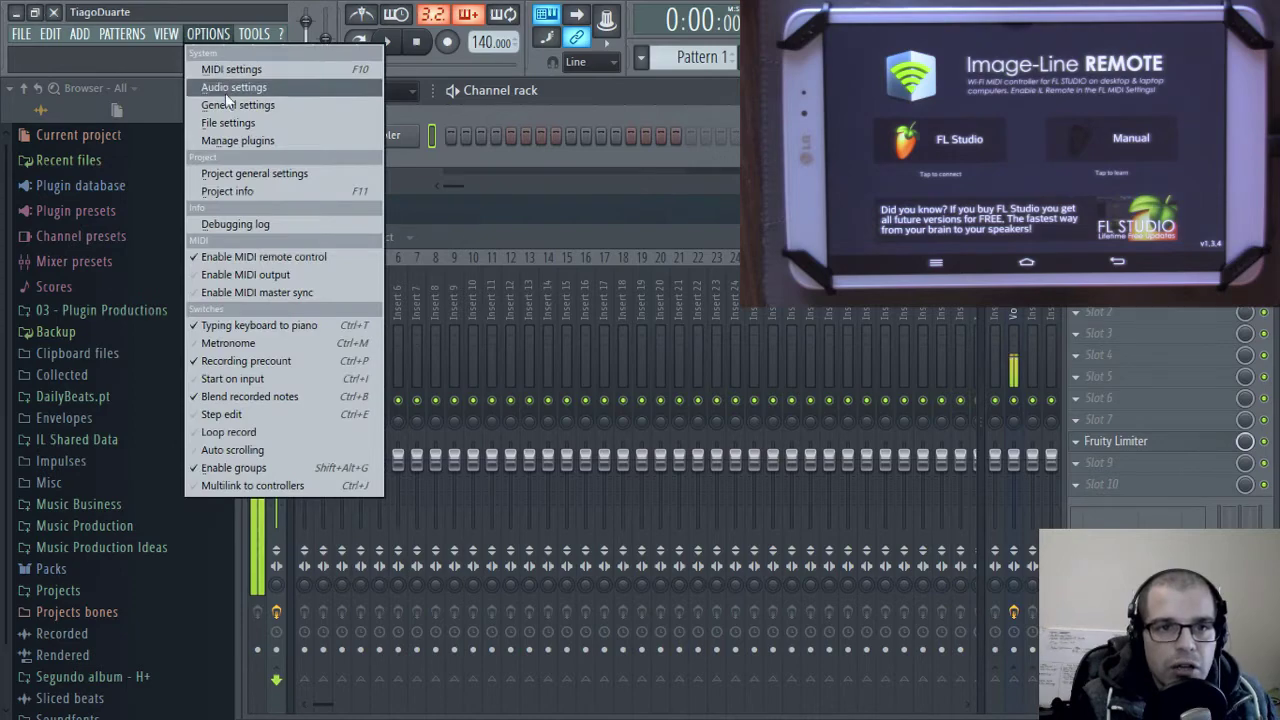
left_click(243, 142)
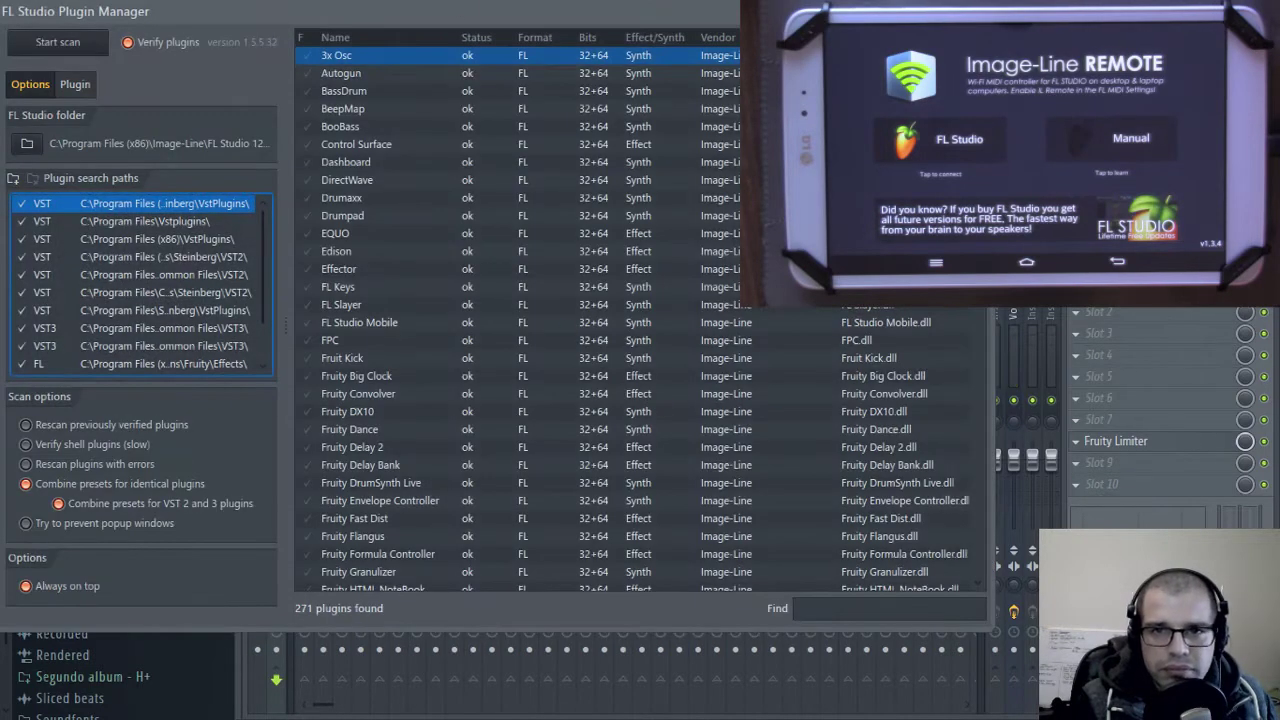
left_click(978, 12)
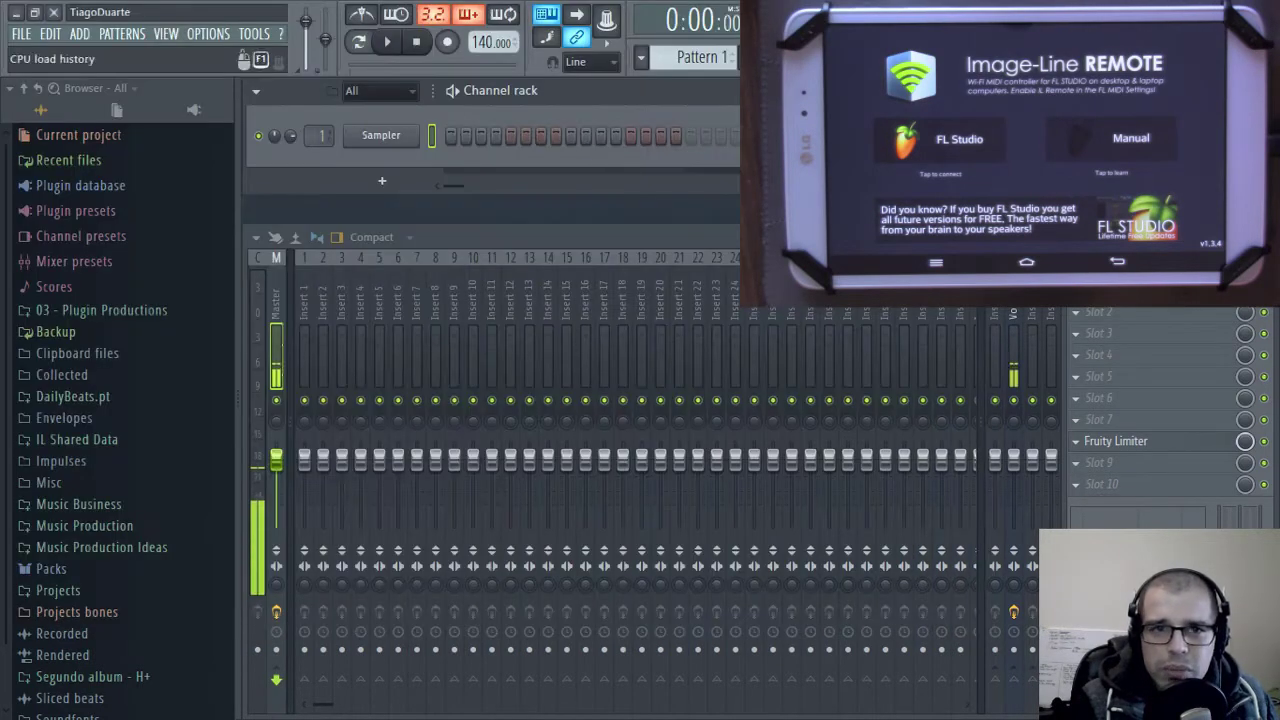
Check the Enable Image-Line Remote option in the MIDI settings and close them
left_click(222, 34)
left_click(240, 63)
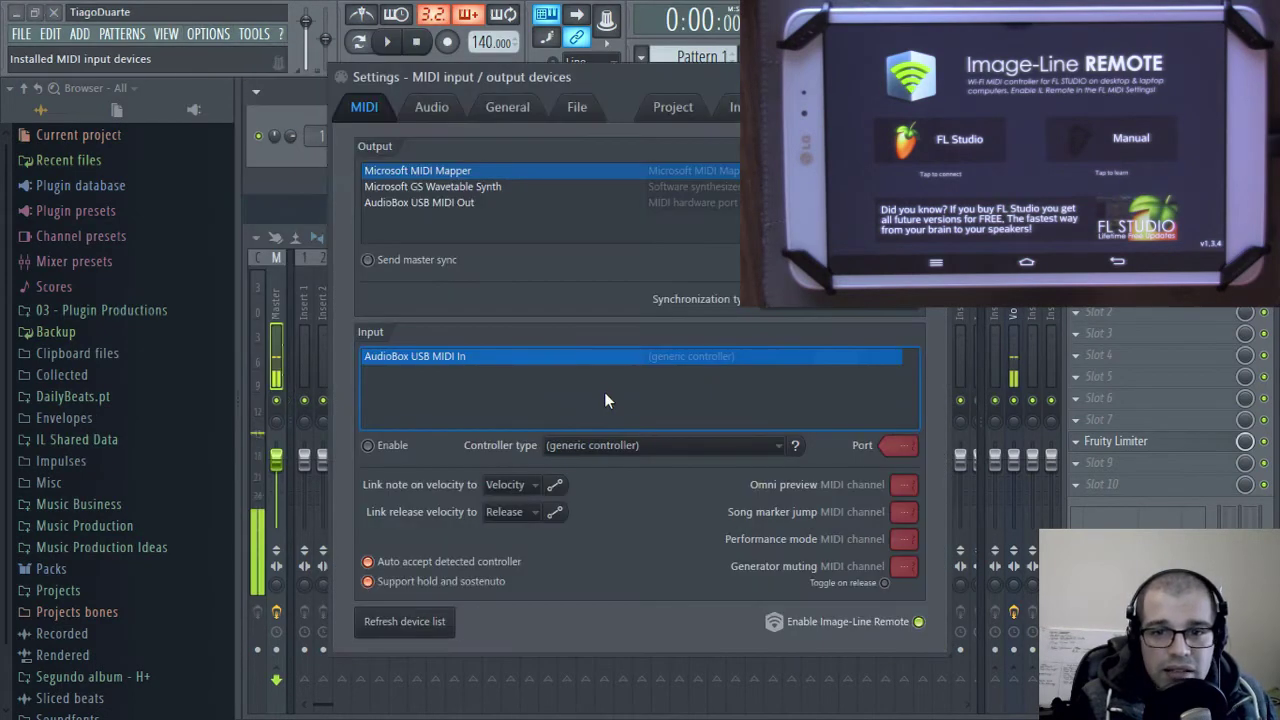
left_click(207, 34)
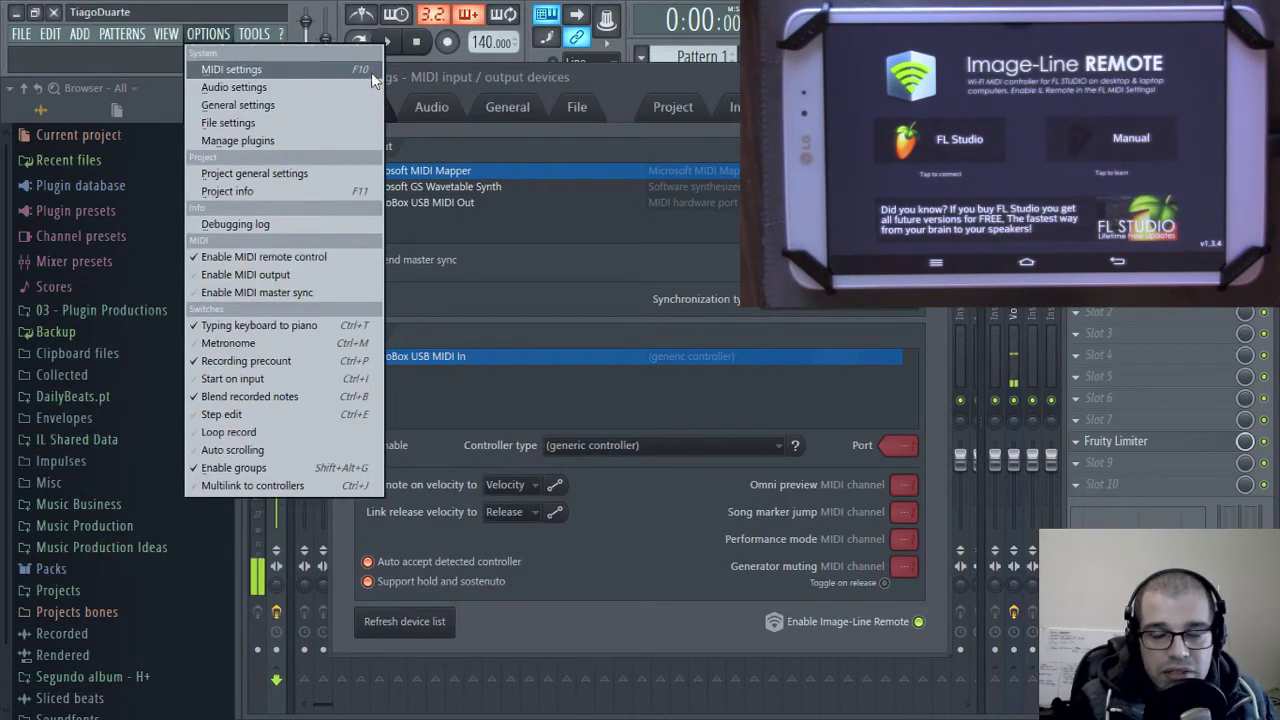
left_click(368, 72)
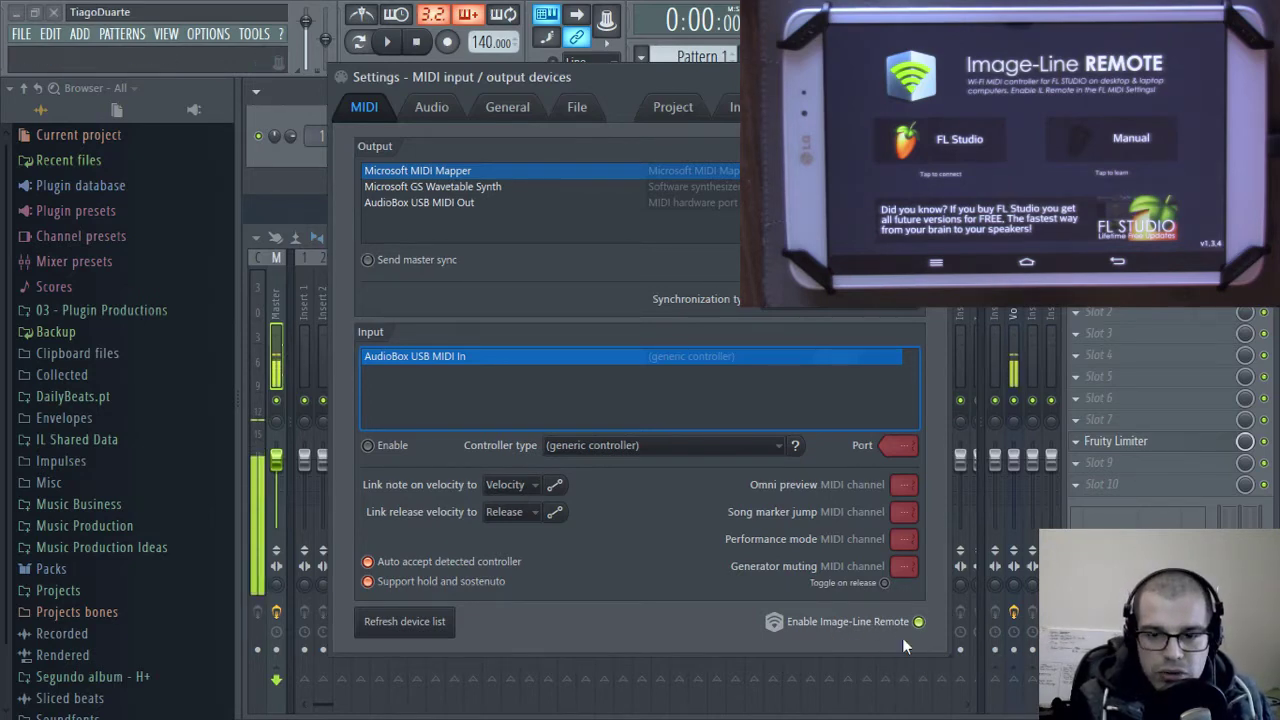
left_click(934, 77)
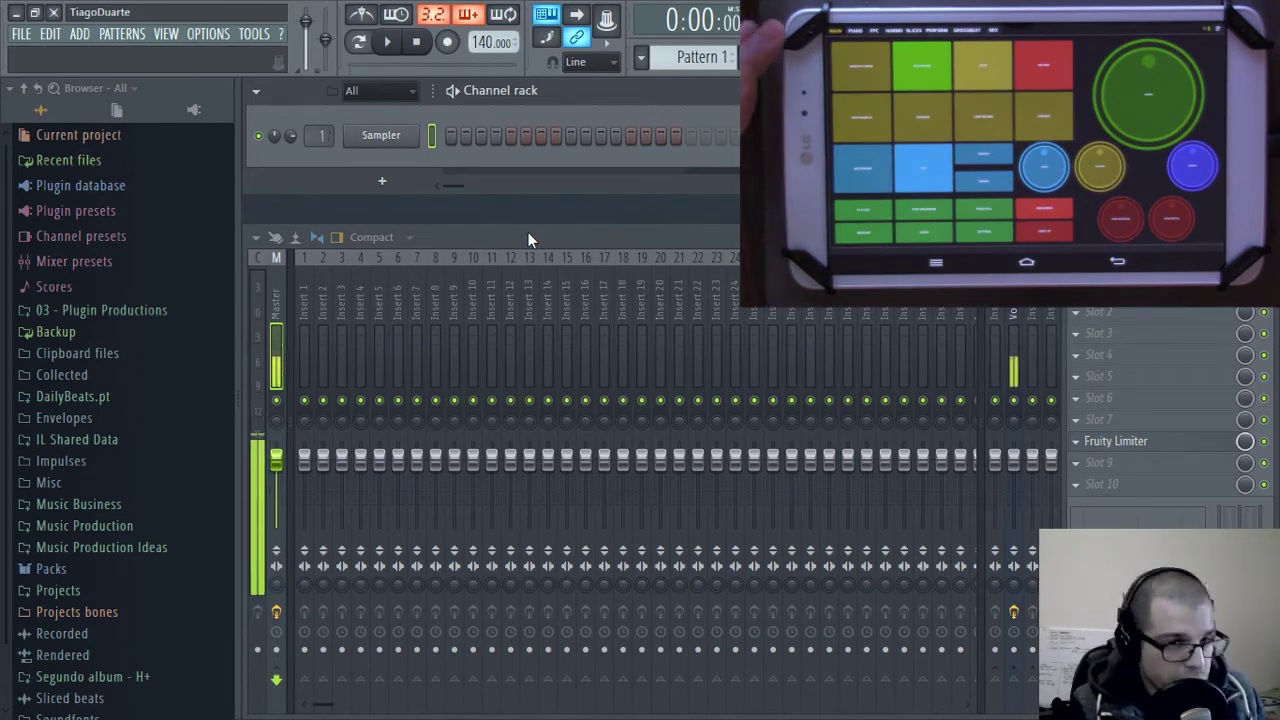
Select the FL Studio Remote (Lge awifi) input in the MIDI settings, disable and re-enable it, and close the settings
left_click(208, 34)
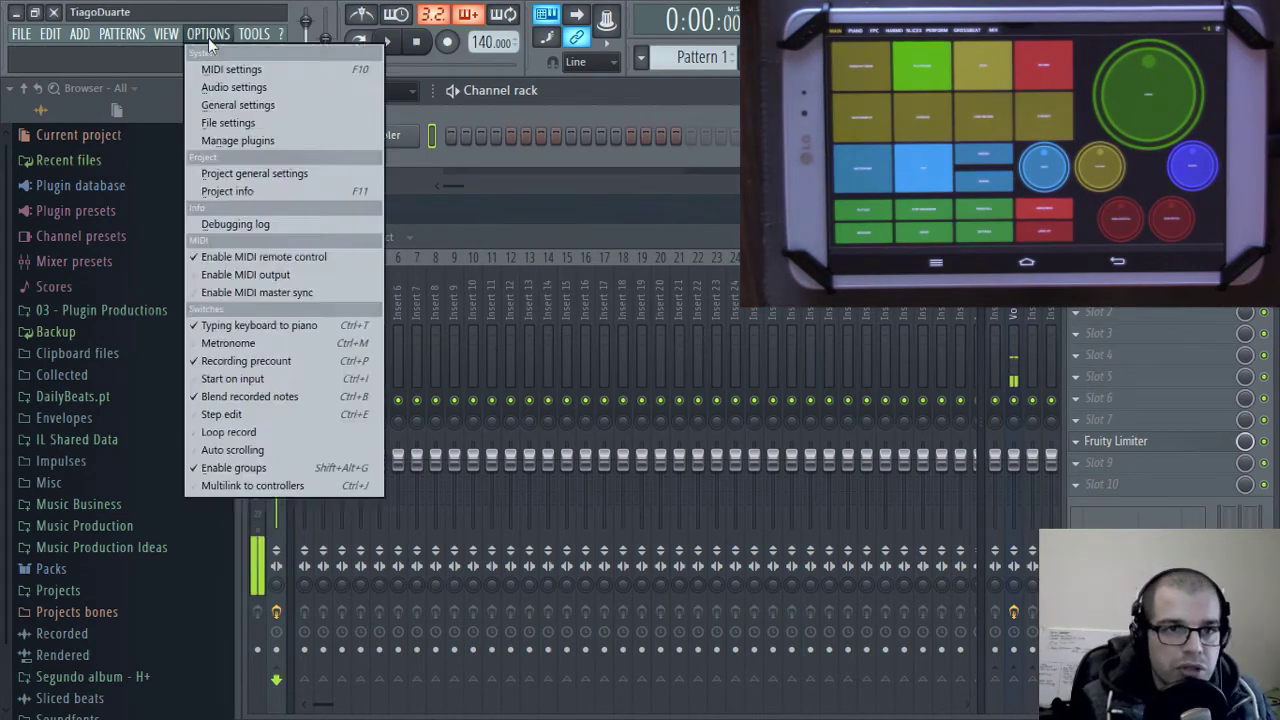
left_click(218, 70)
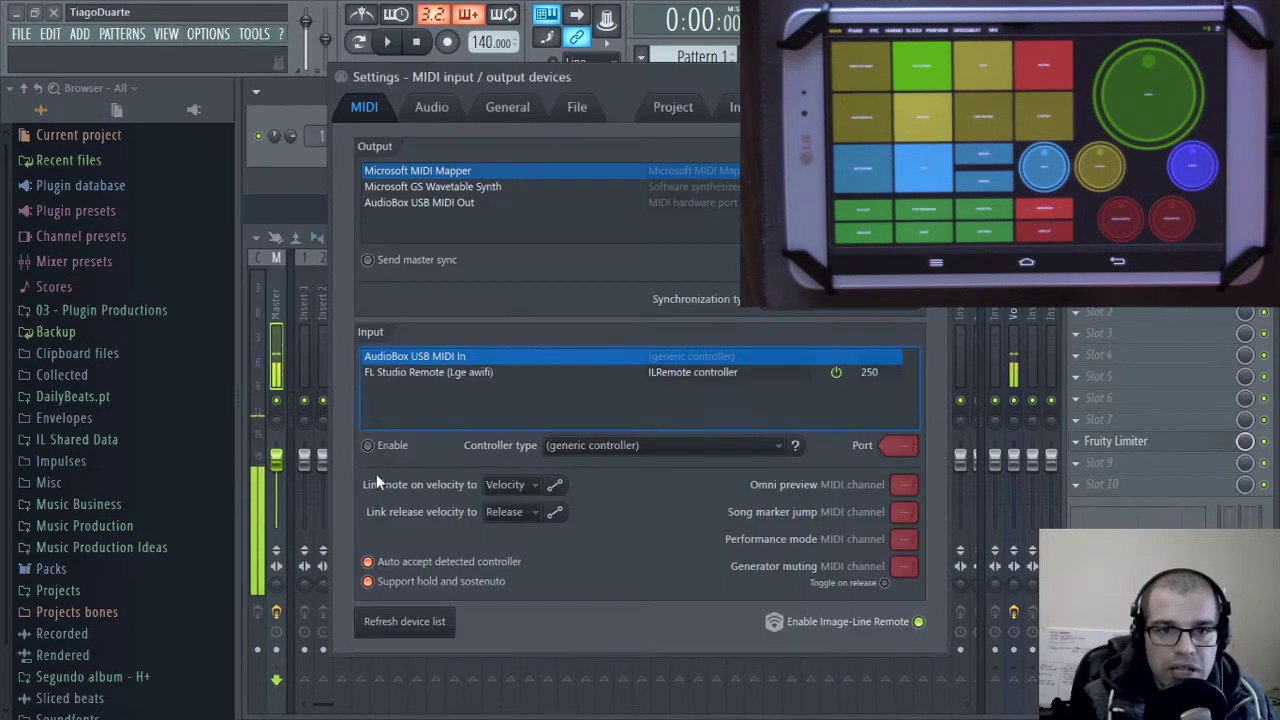
left_click(437, 372)
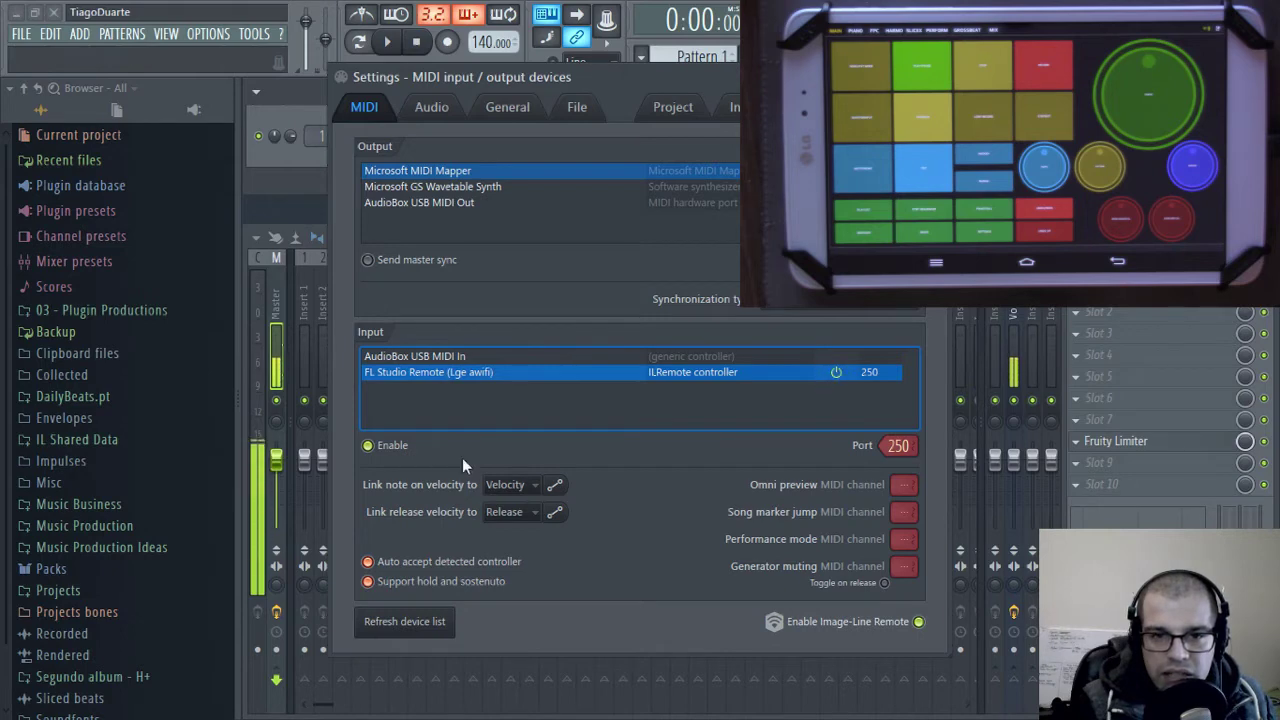
left_click(376, 450)
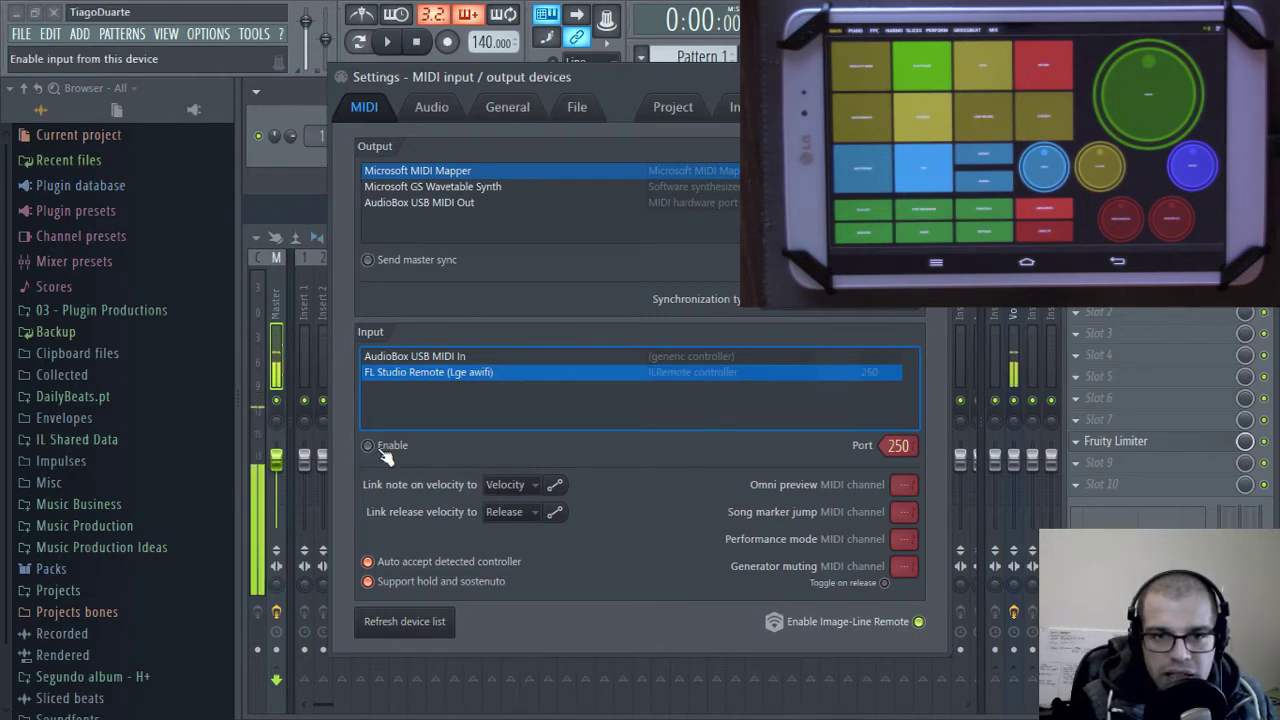
left_click(383, 452)
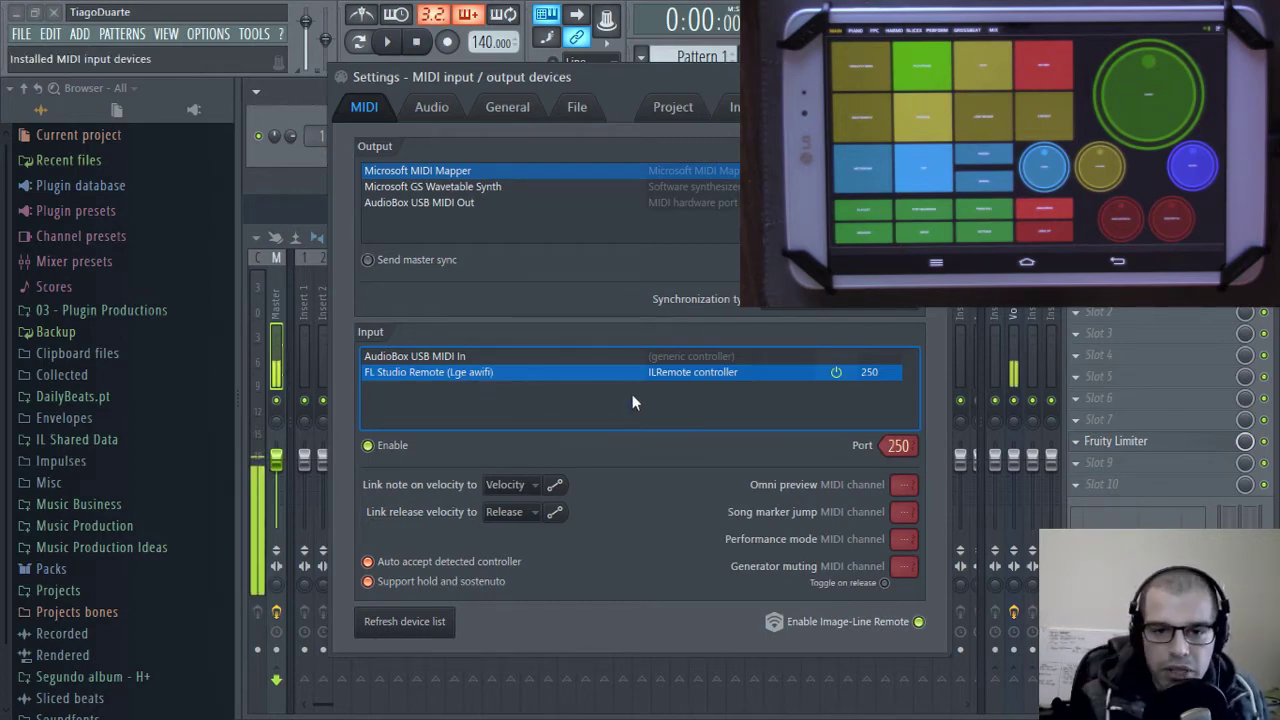
left_click(934, 77)
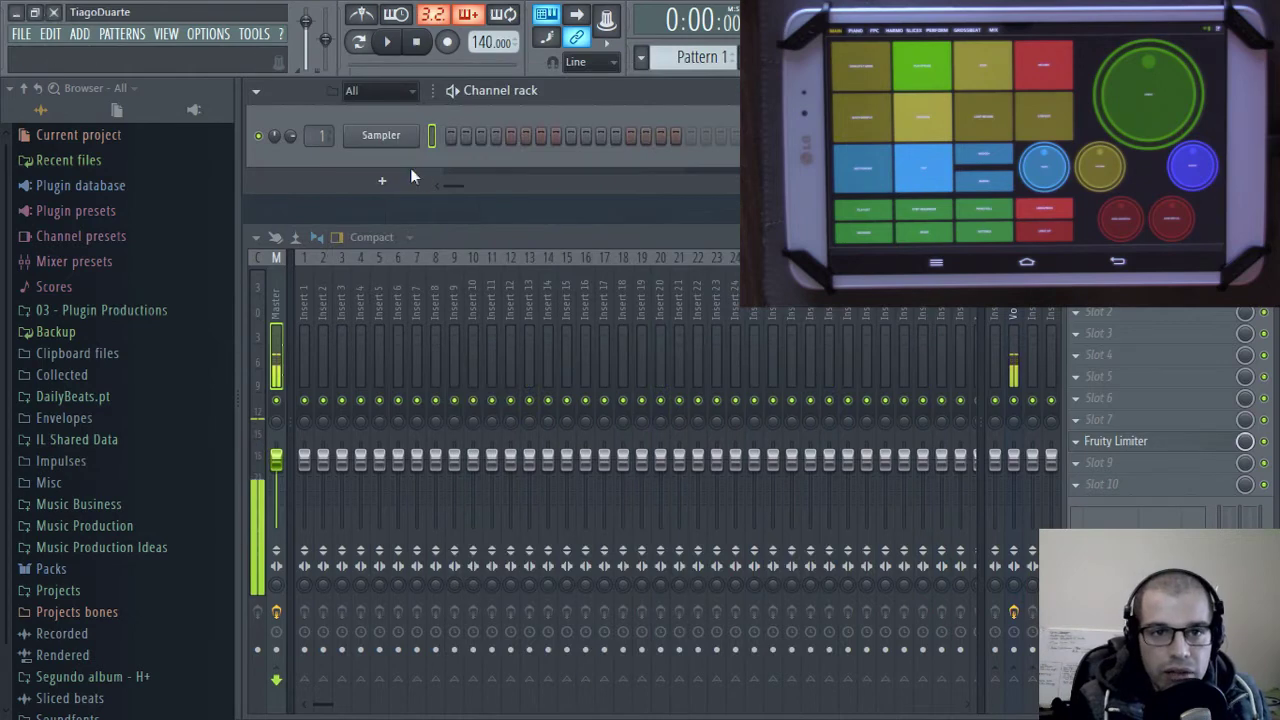
Open the Sampler channel's piano roll, audition its C7 and C6 keys, and close it
right_click(400, 136)
left_click(469, 140)
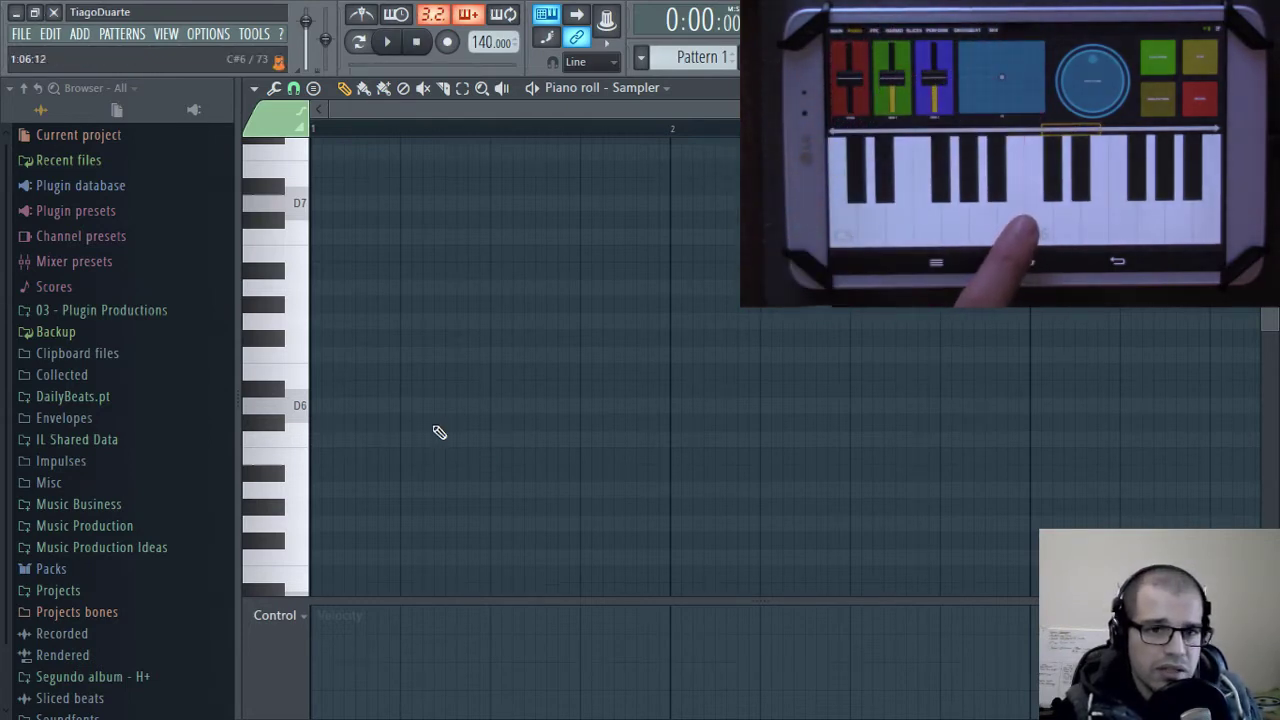
scroll(425, 455, "down", 3)
scroll(426, 456, "up", 5)
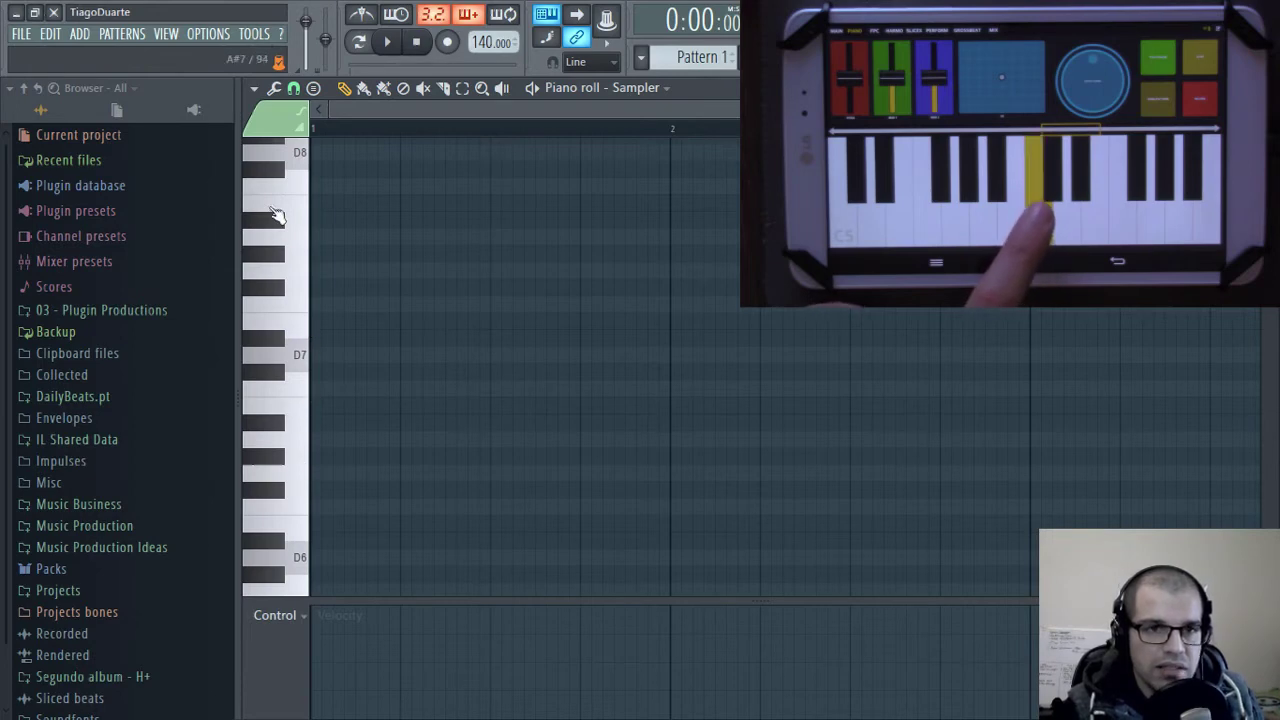
left_click(298, 395)
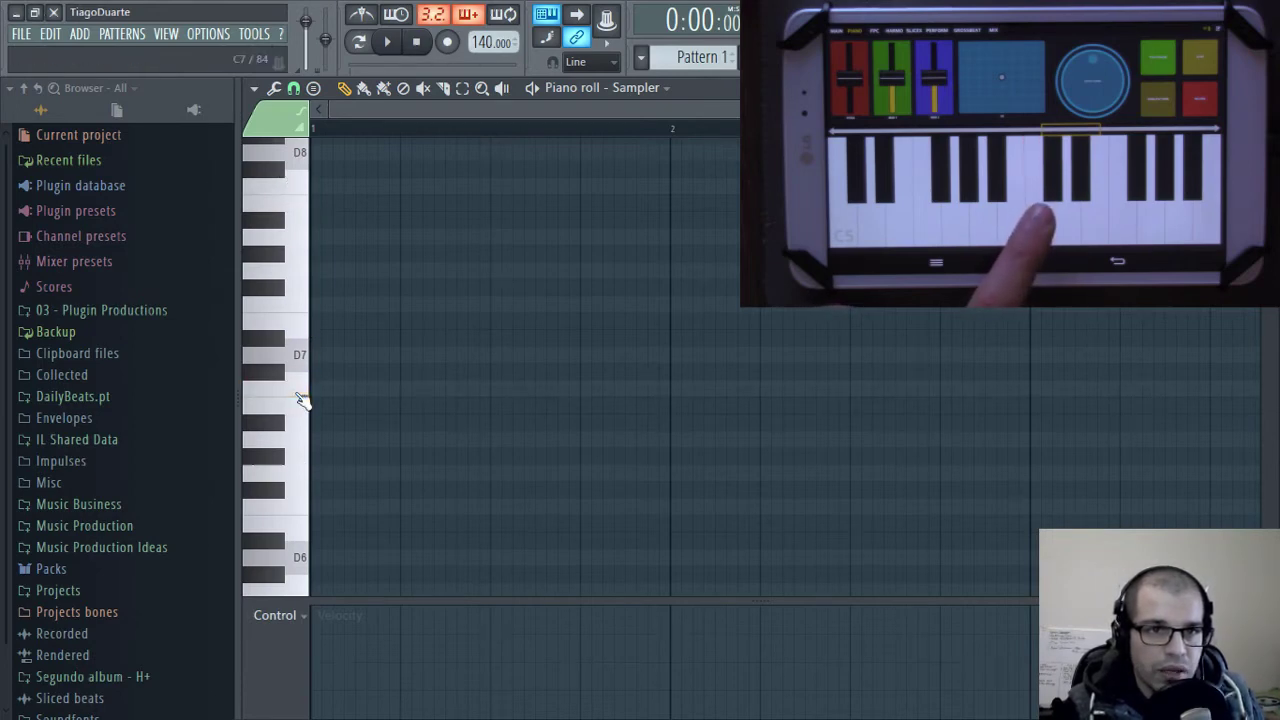
left_click(298, 395)
left_click(298, 396)
scroll(303, 405, "down", 3)
left_click(305, 447)
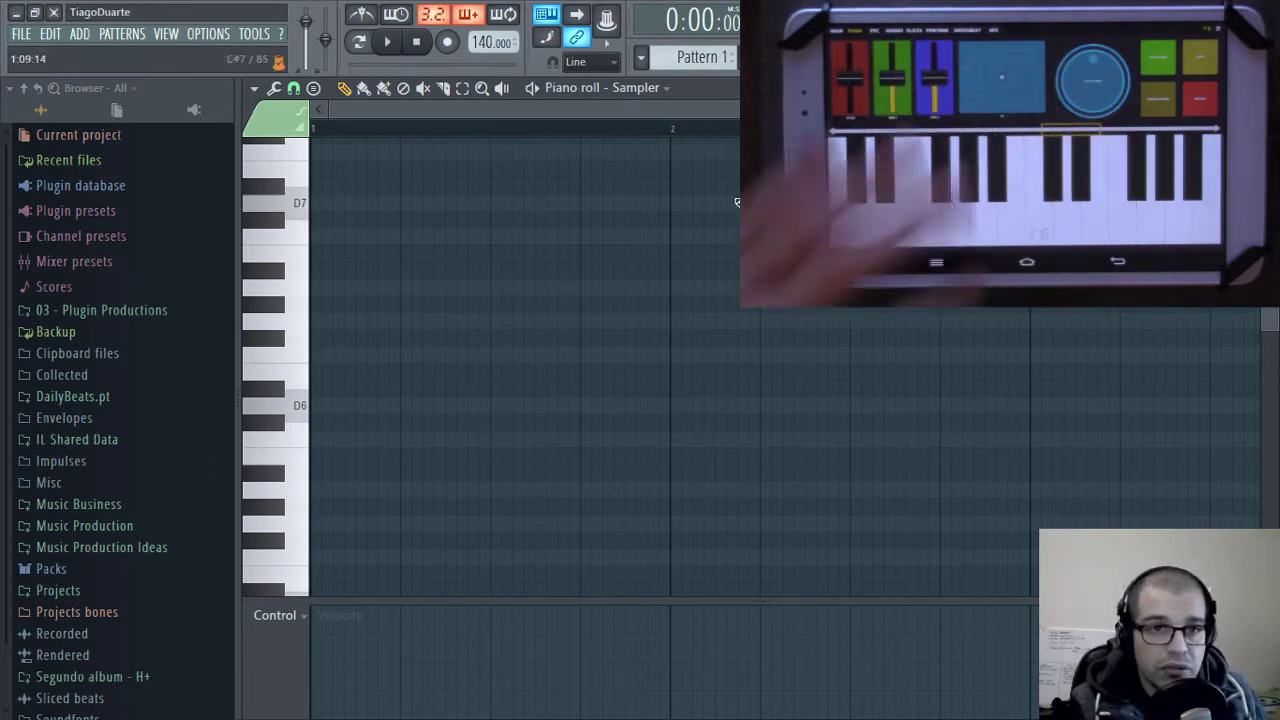
key("Escape")
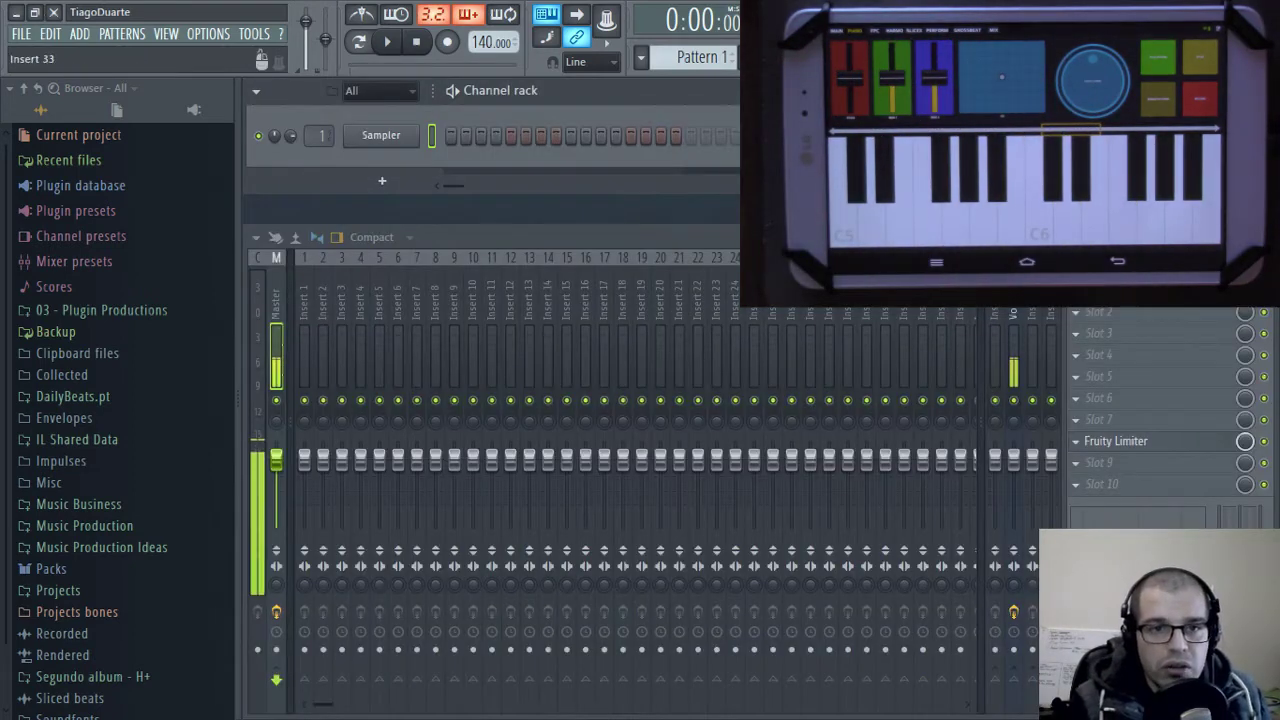
Load the Close Grand instrument from the Keyboard instruments pack onto the Sampler channel
left_click(82, 577)
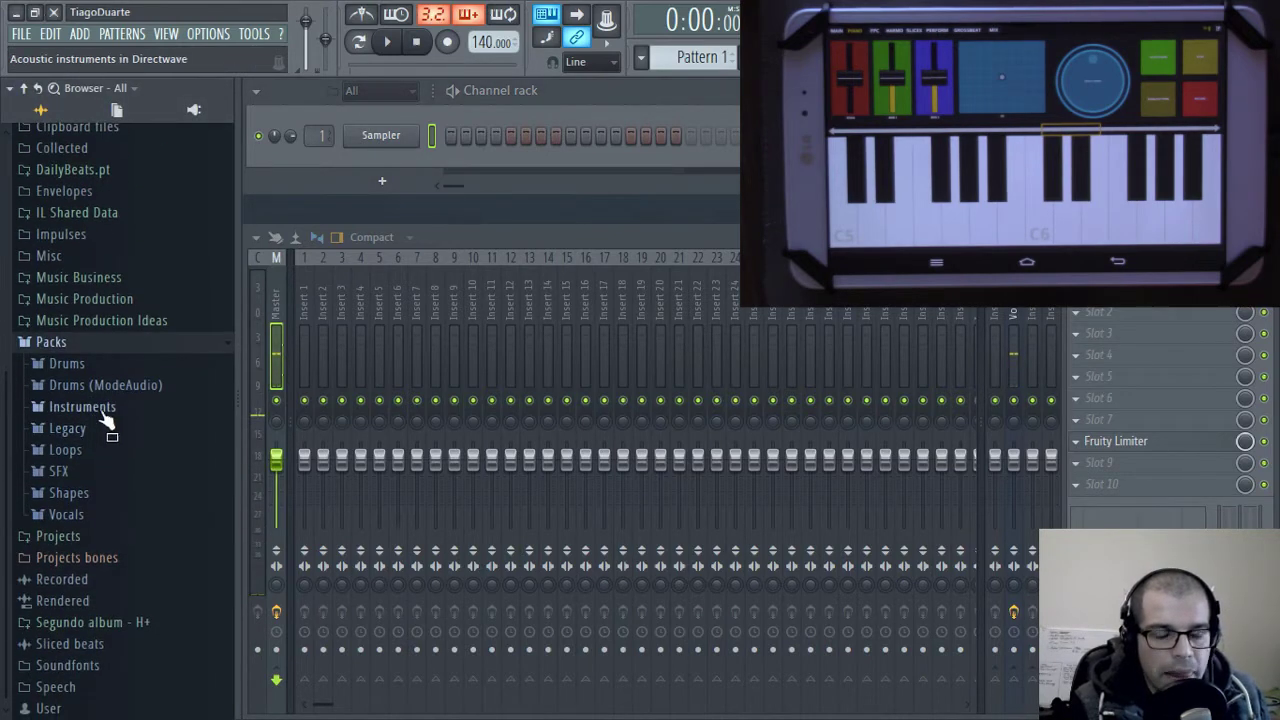
left_click(100, 410)
scroll(150, 470, "down", 2)
left_click(105, 393)
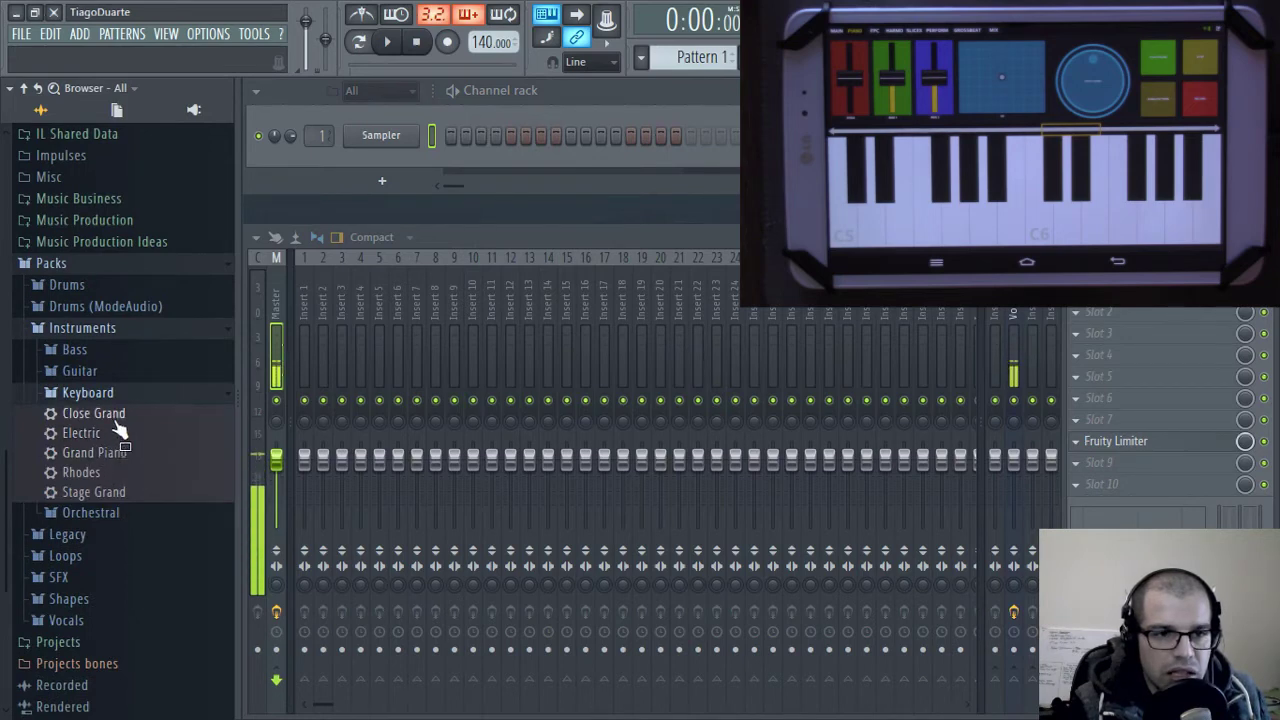
left_click_drag(118, 418, 372, 137)
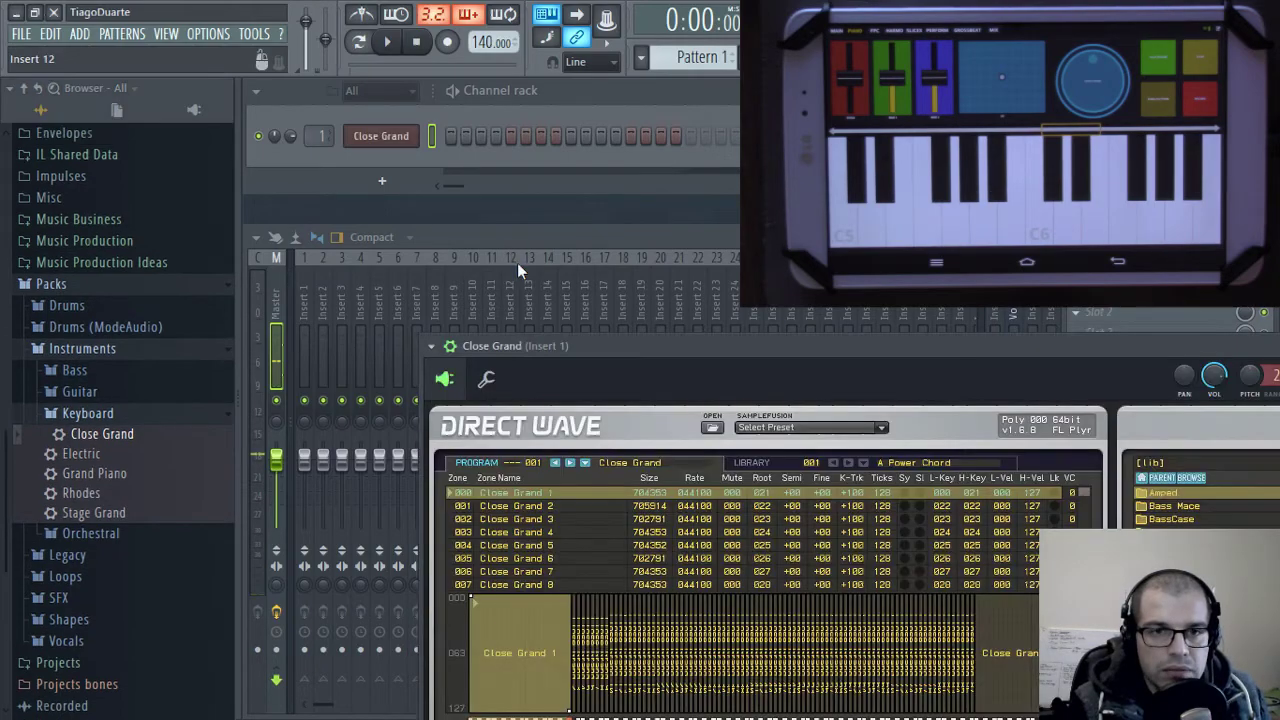
Move the Close Grand instrument window up to view its DirectWave controls, and close it
left_click_drag(674, 351, 577, 88)
left_click(301, 115)
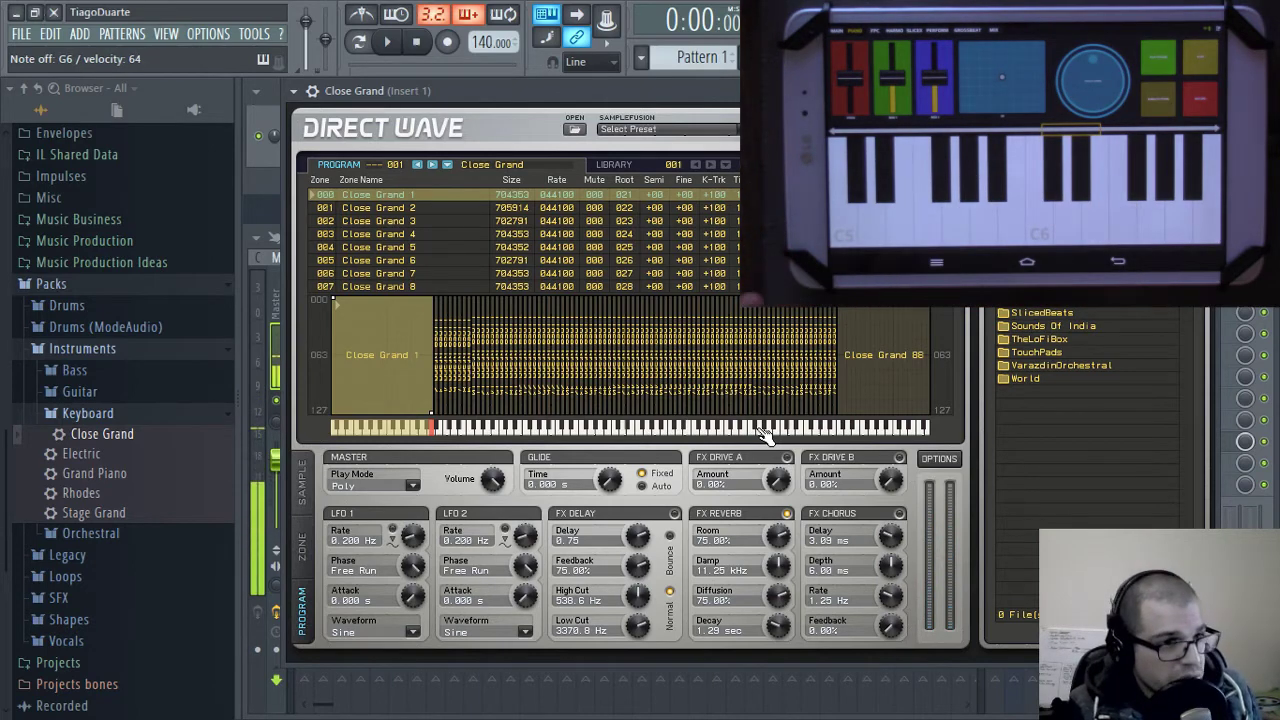
left_click(1198, 91)
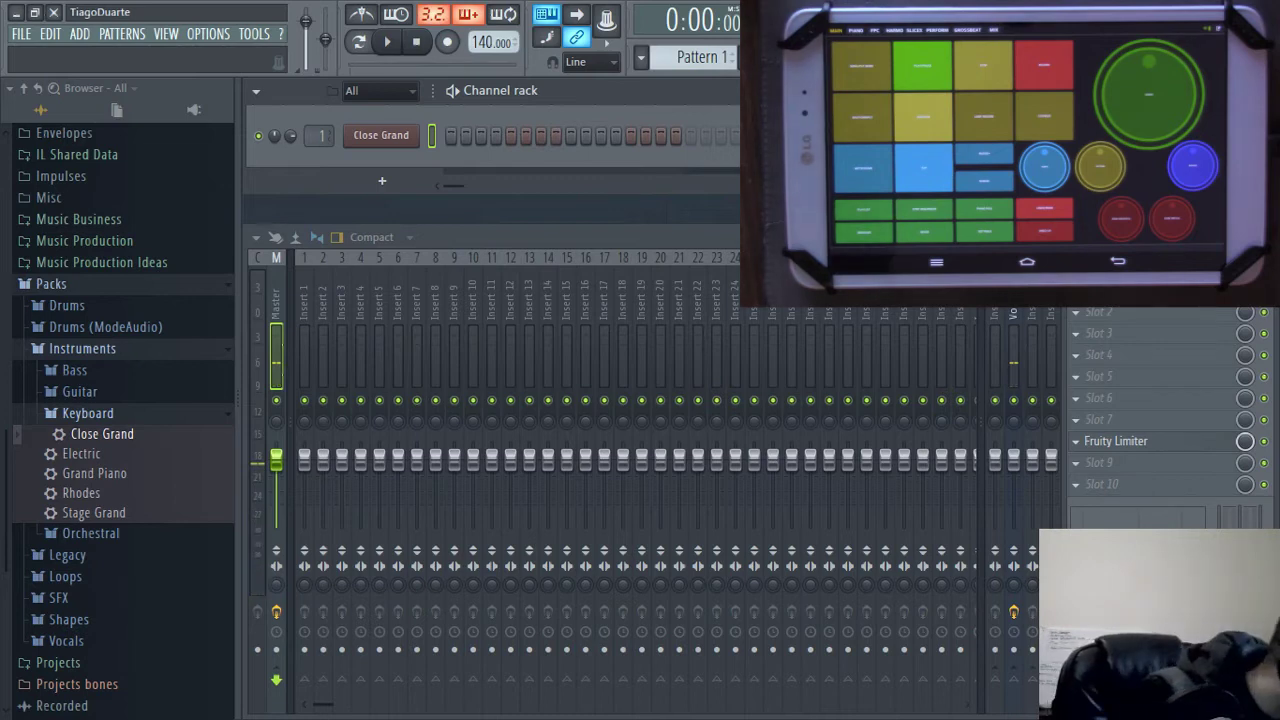
Start pattern playback and pause it to demonstrate the transport
left_click(388, 41)
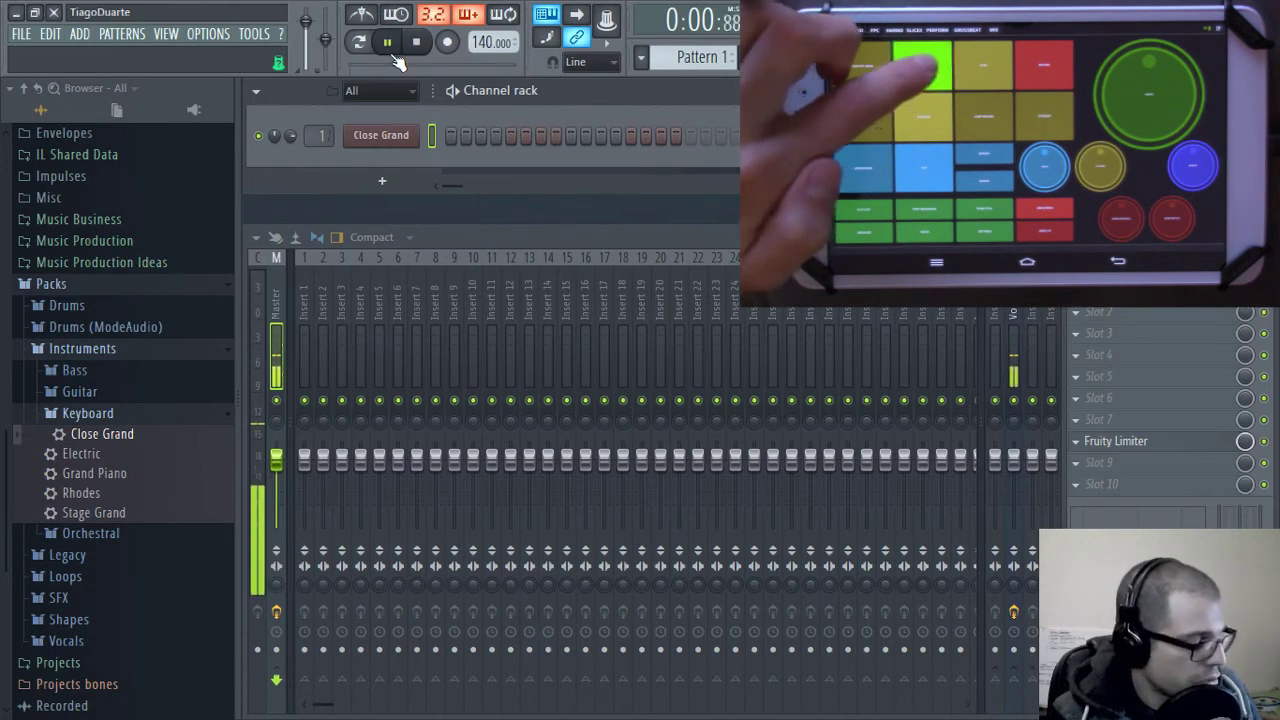
left_click(388, 55)
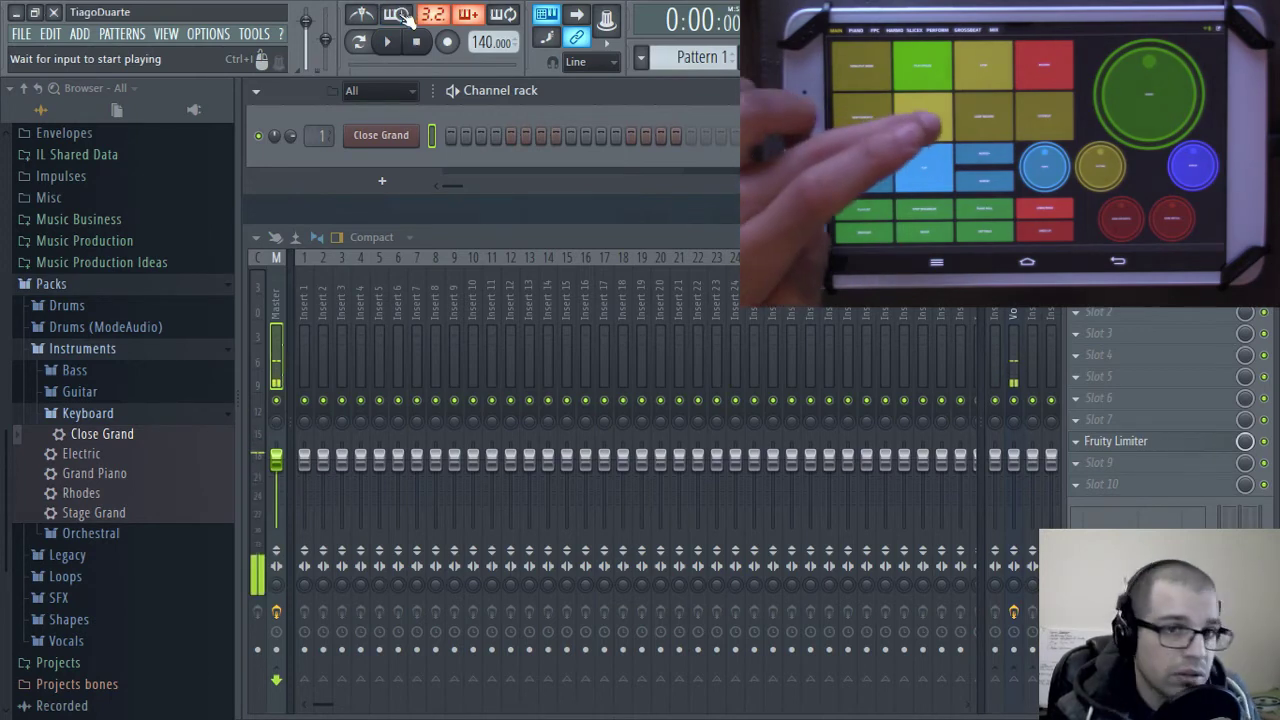
Toggle blend recording (overdub), leaving it switched off
left_click(479, 22)
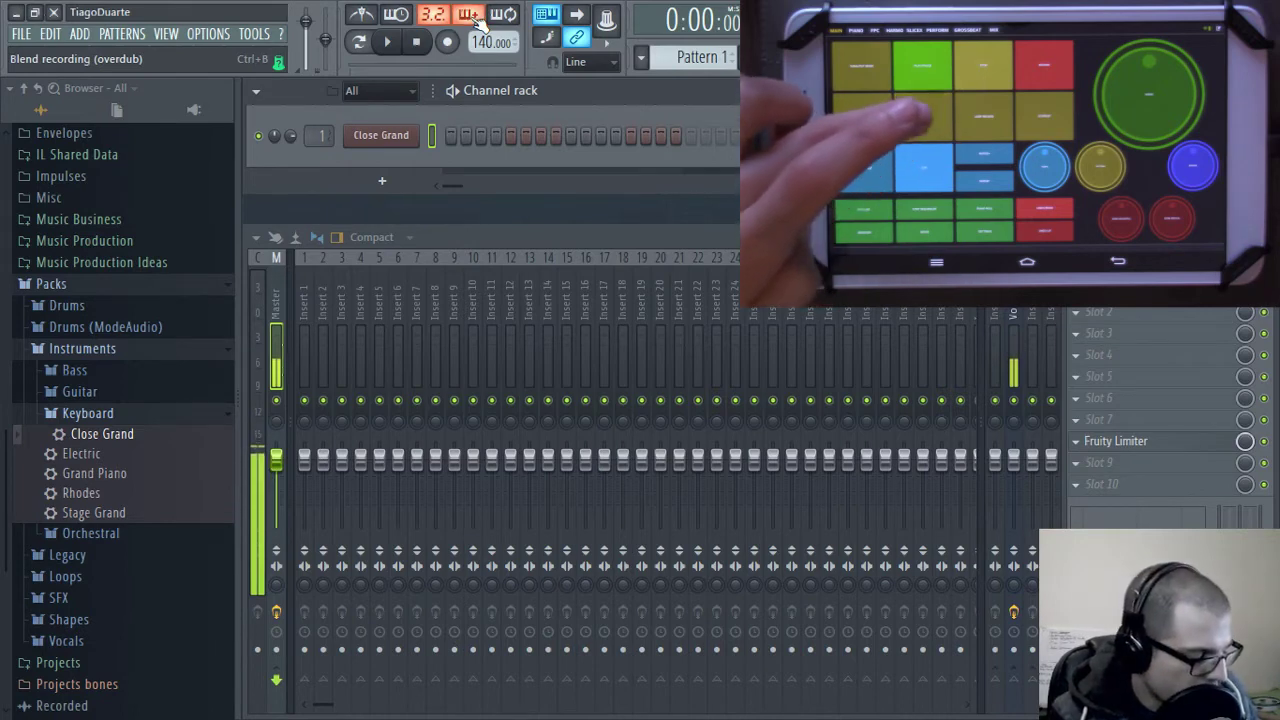
left_click(479, 22)
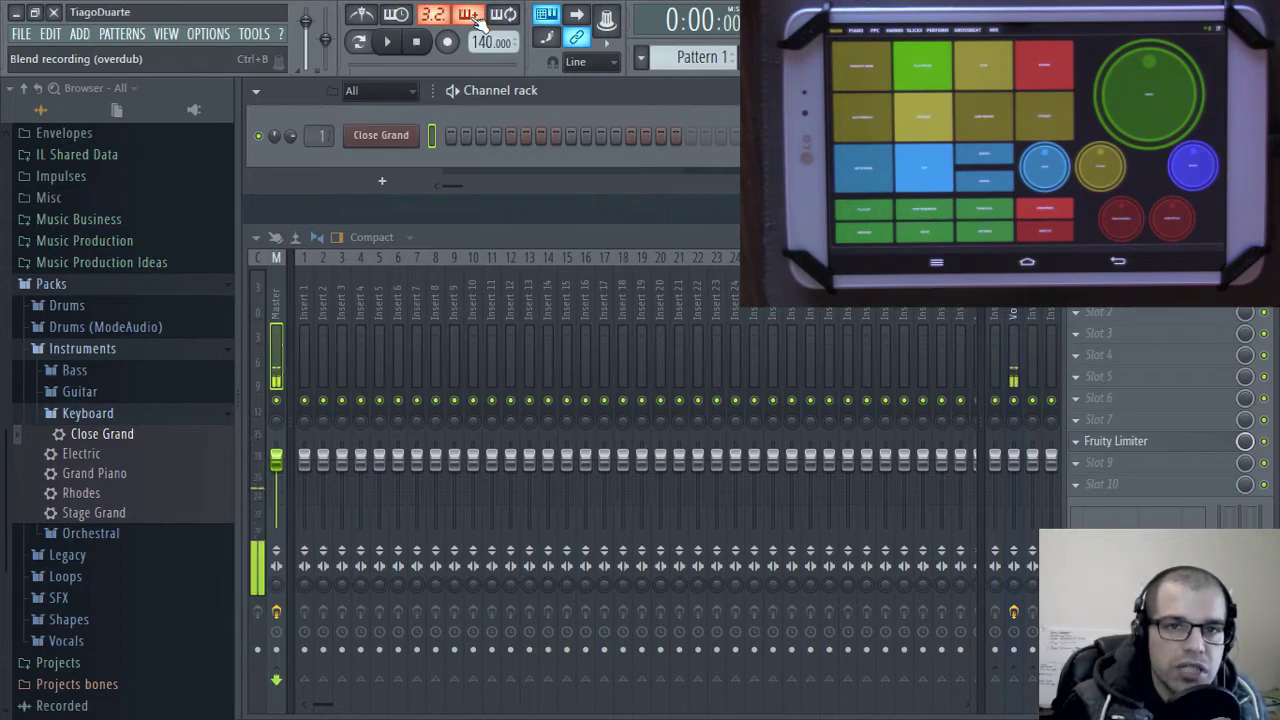
left_click(467, 15)
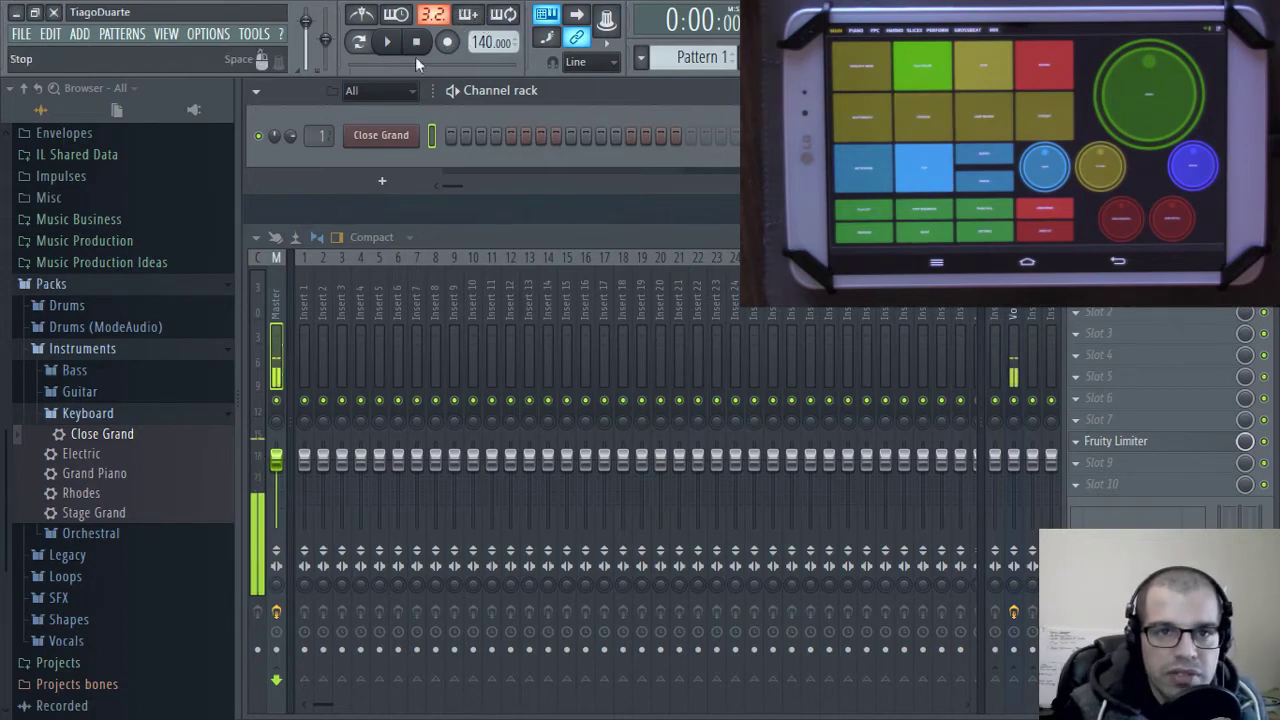
Record notes and automation from the tablet's piano into the Close Grand channel, and stop playback
left_click(448, 42)
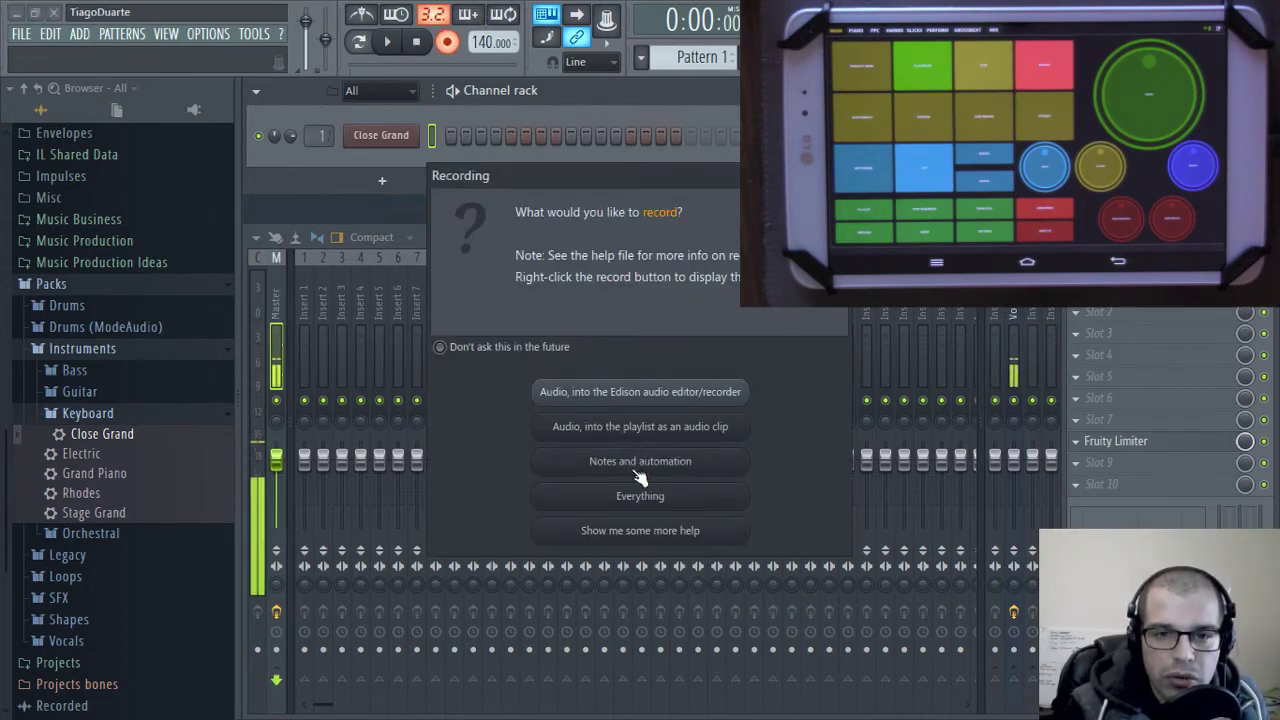
left_click(640, 470)
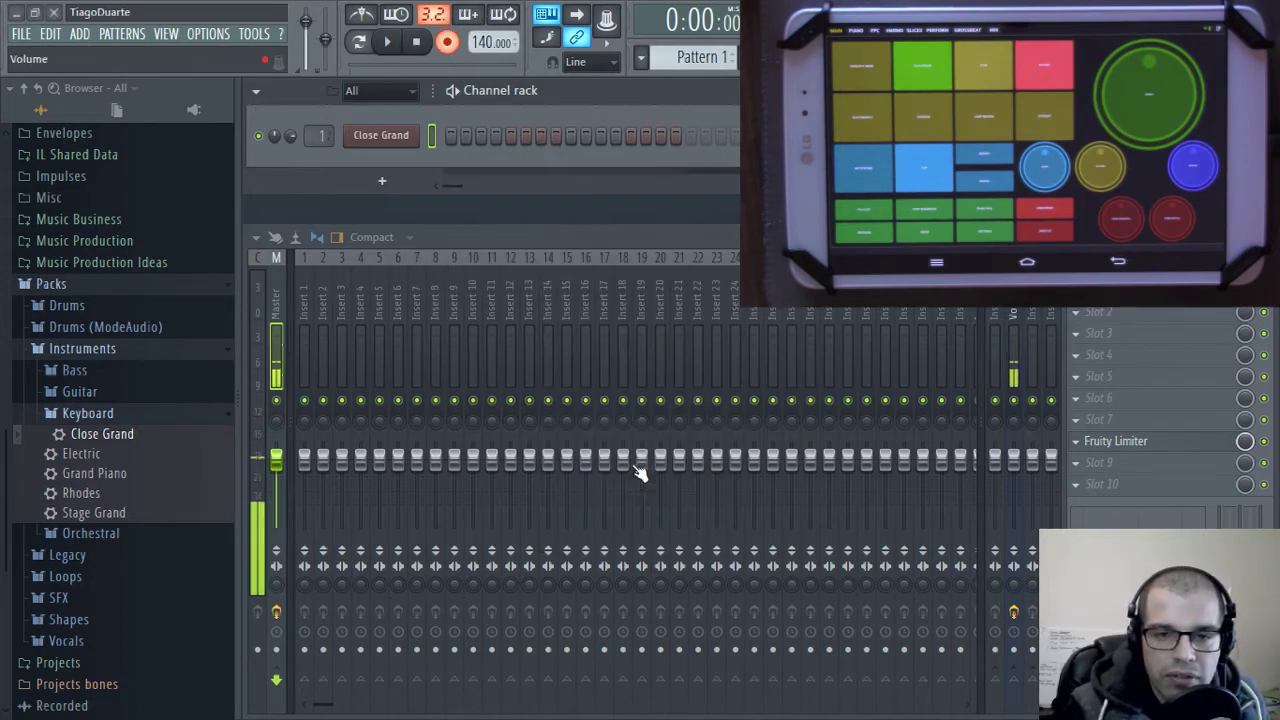
left_click(390, 42)
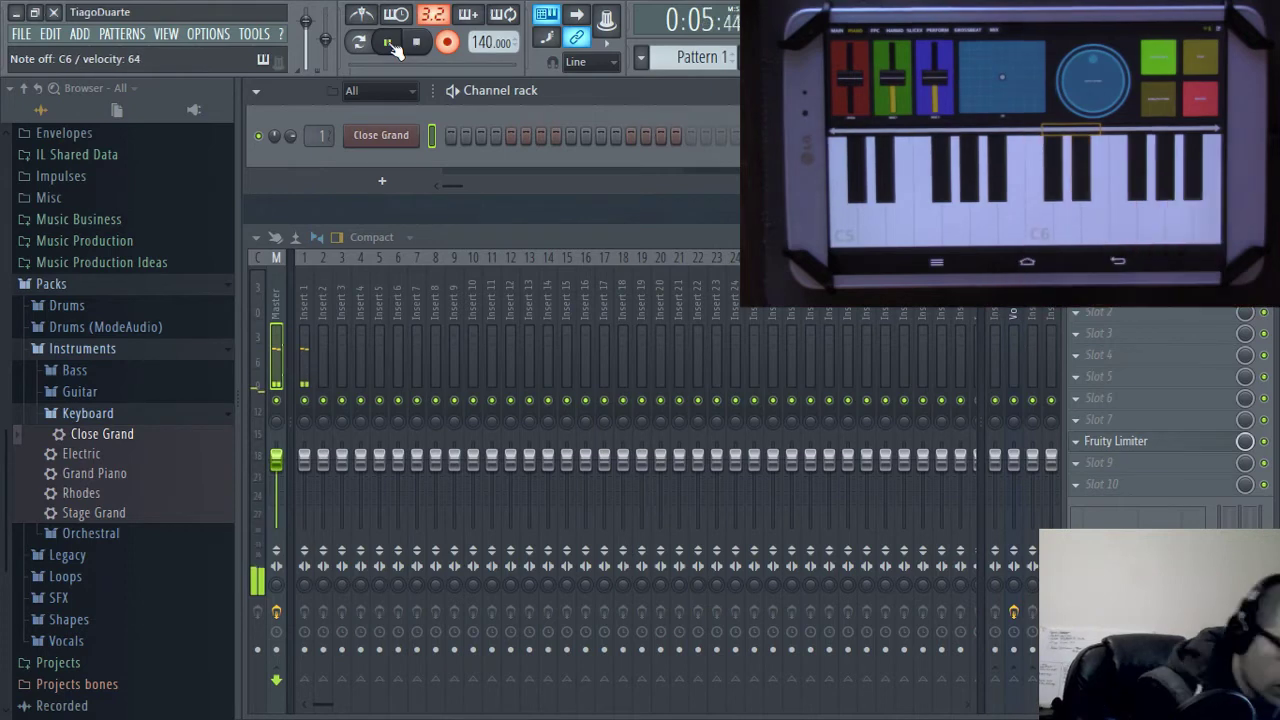
left_click(393, 46)
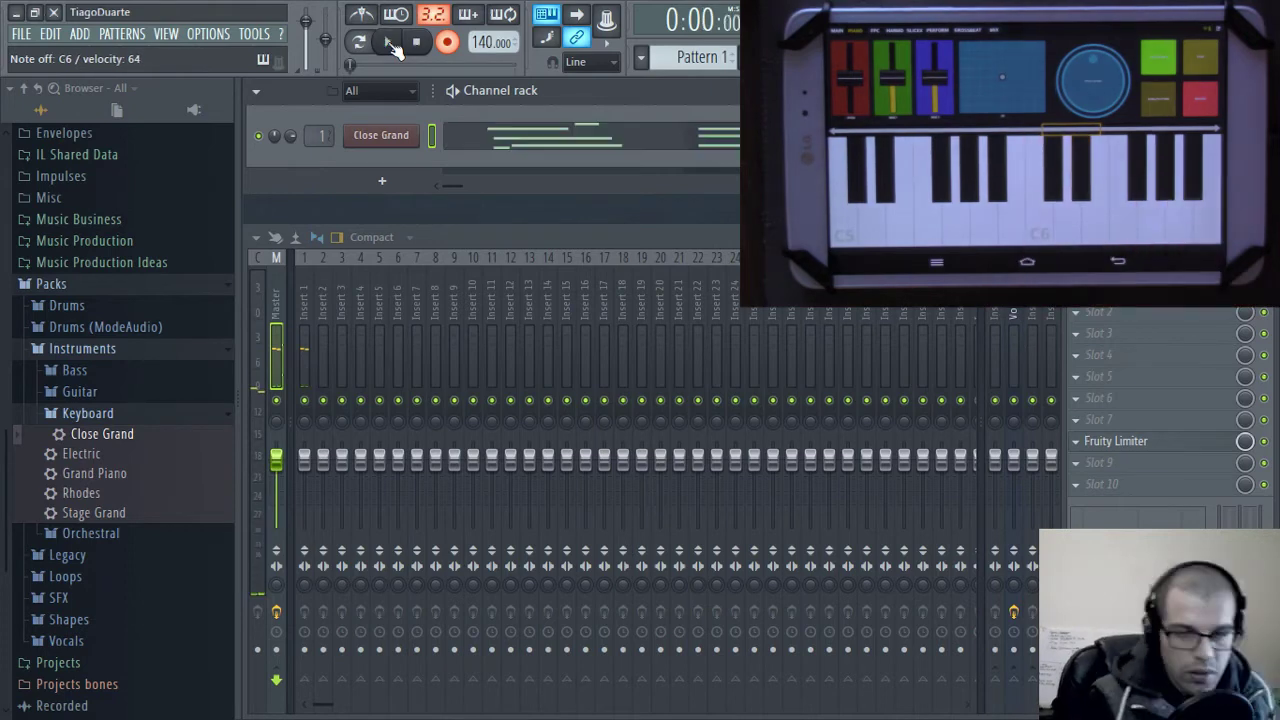
In the Close Grand piano roll, delete the stray B5 note and move both recorded chords to the start of bar 1
left_click(603, 151)
right_click(525, 283)
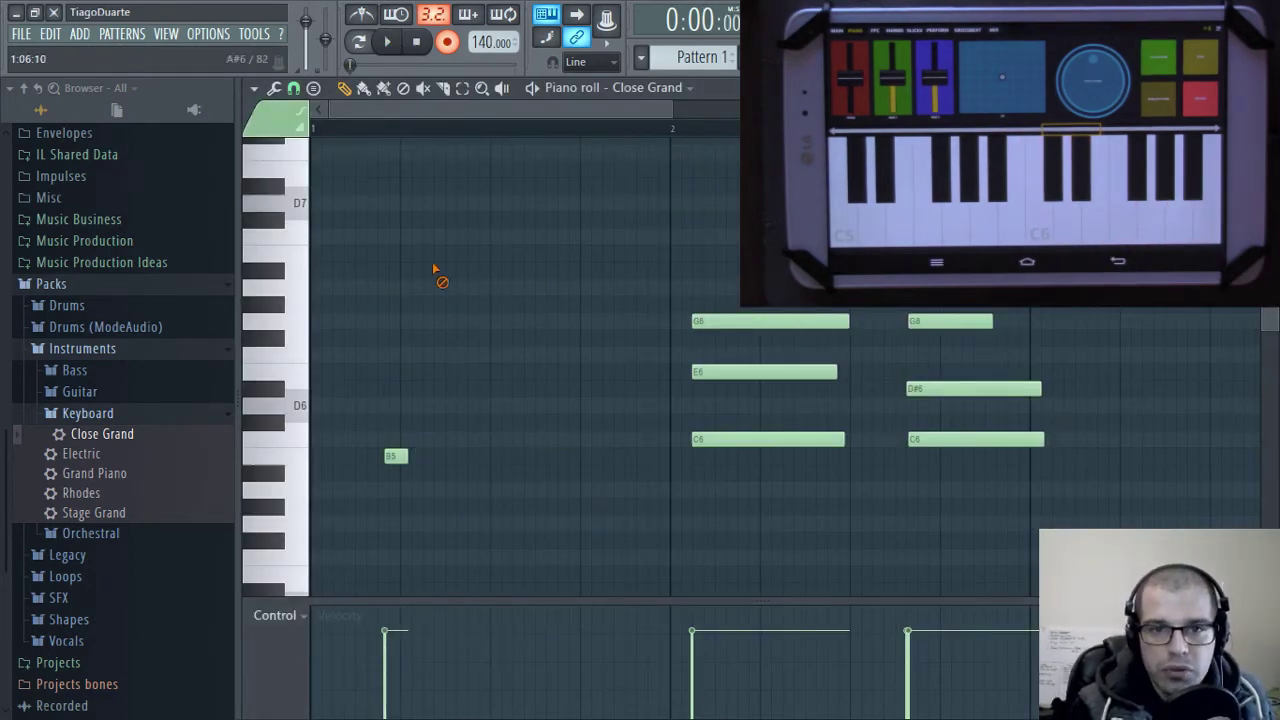
left_click_drag(626, 214, 945, 483)
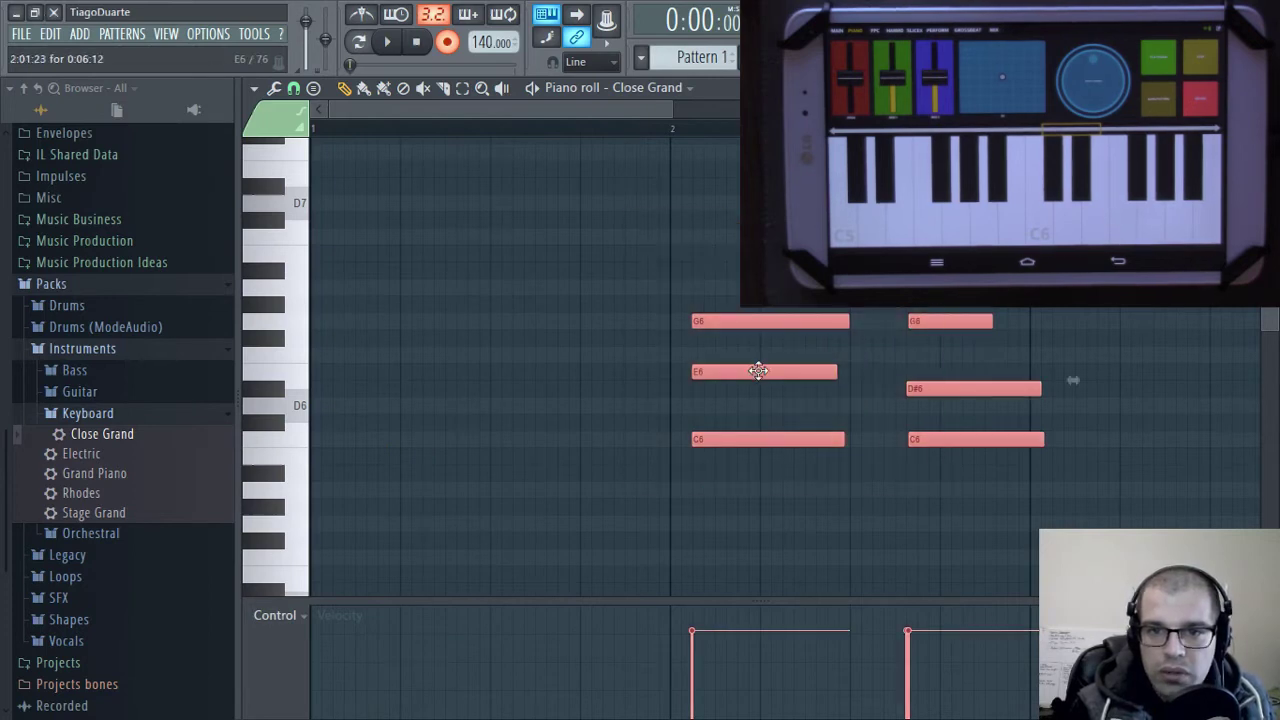
left_click_drag(757, 372, 351, 364)
Move the second chord to the fourth beat of bar 1 and lengthen its notes further into bar 2
left_click_drag(592, 264, 600, 500)
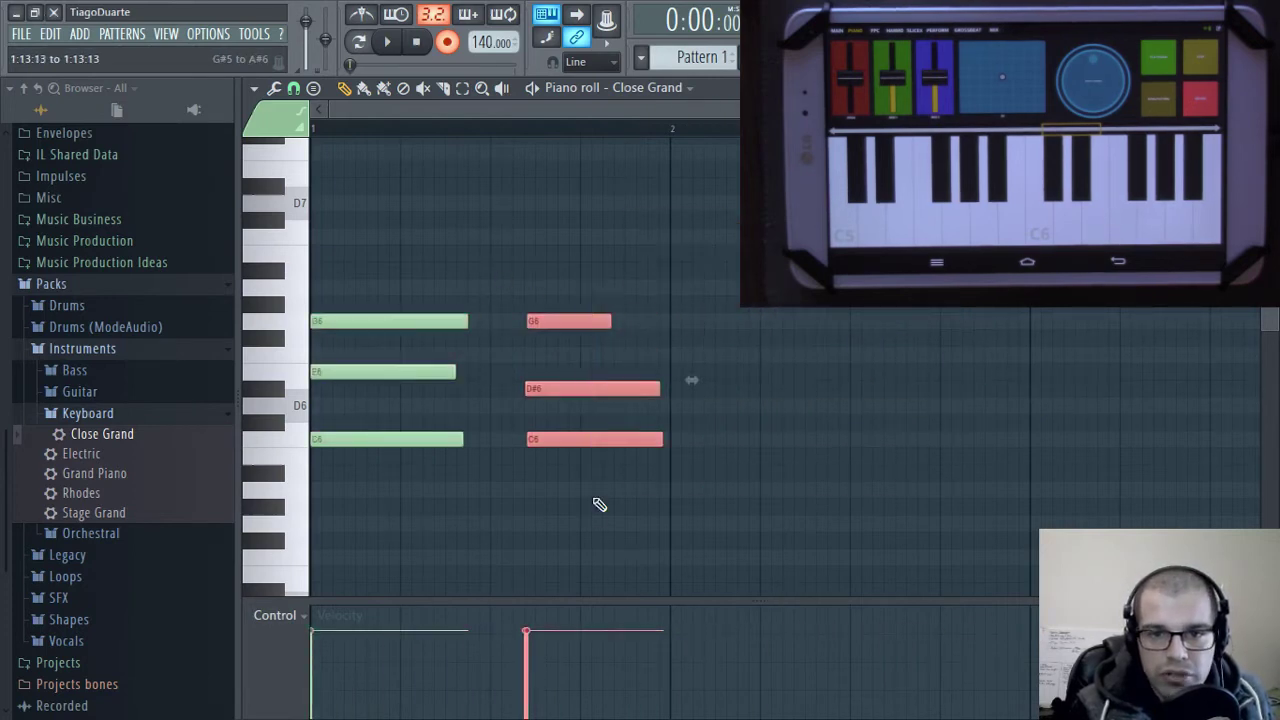
left_click_drag(557, 388, 613, 387)
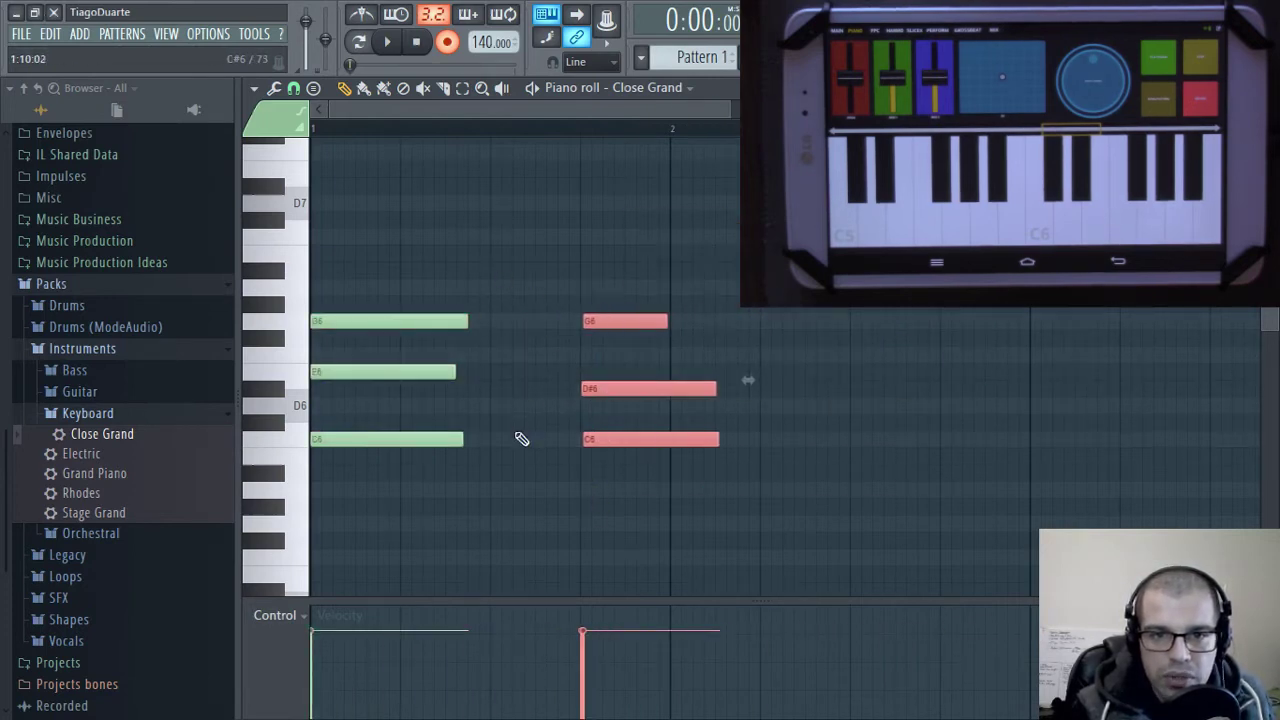
scroll(518, 440, "down", 4)
left_click(611, 400, "ctrl")
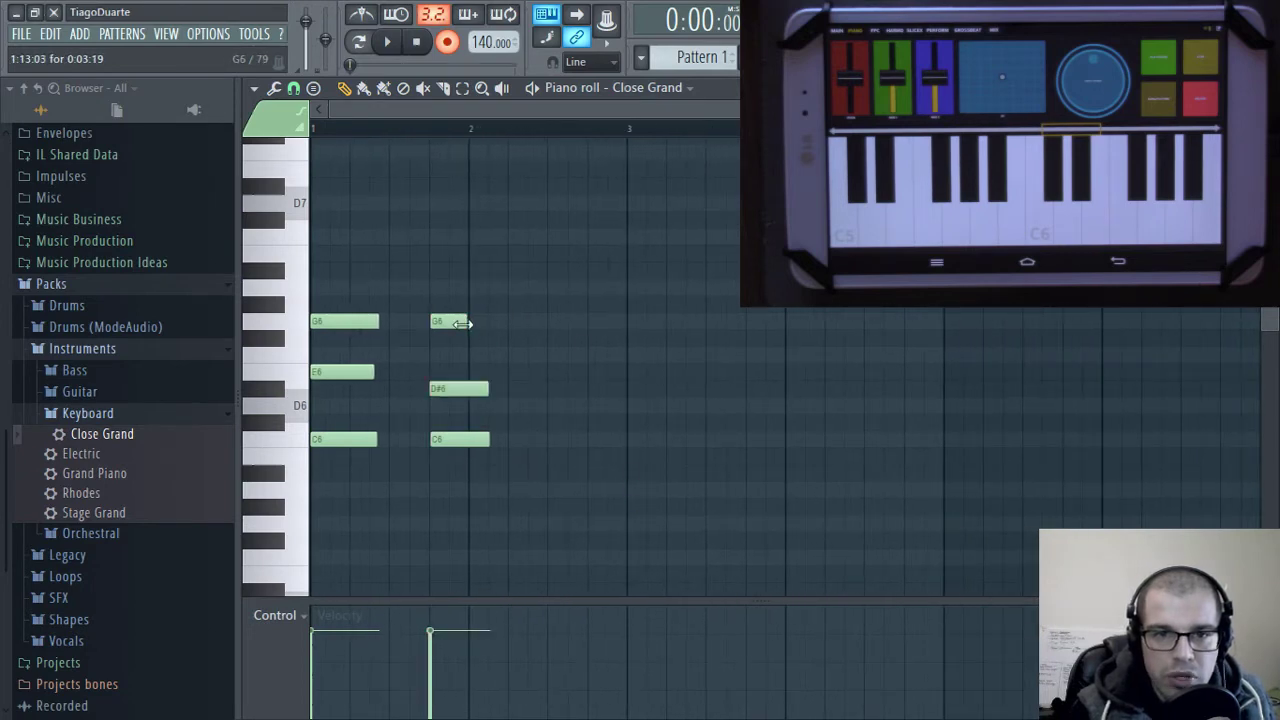
left_click_drag(462, 323, 498, 326)
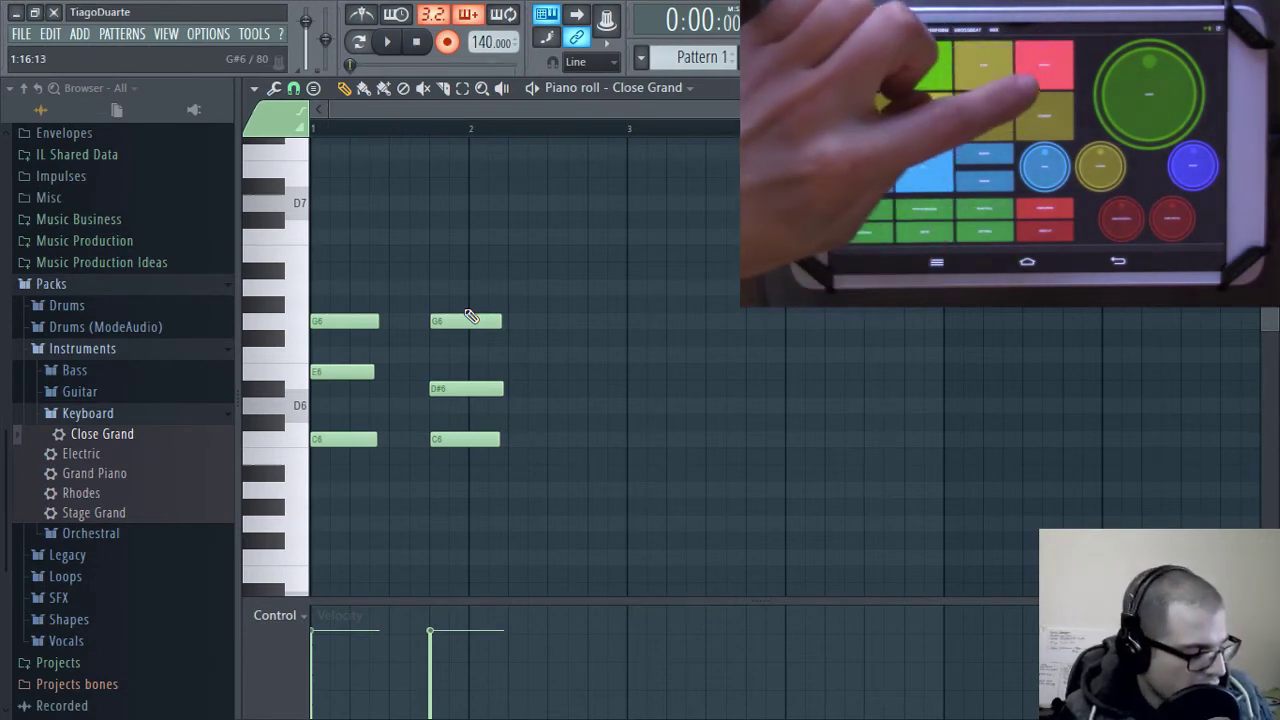
With blend recording on, record a melody from the tablet over the existing chords, and stop playback
key("space")
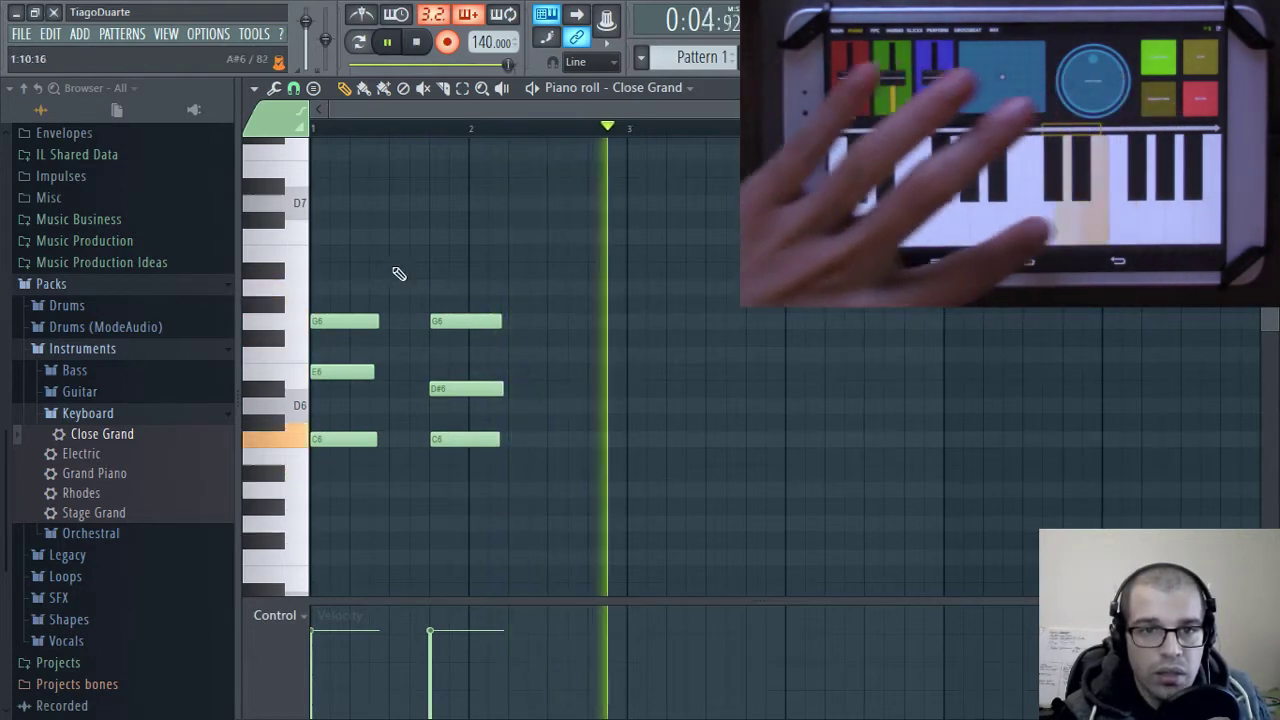
left_click(416, 41)
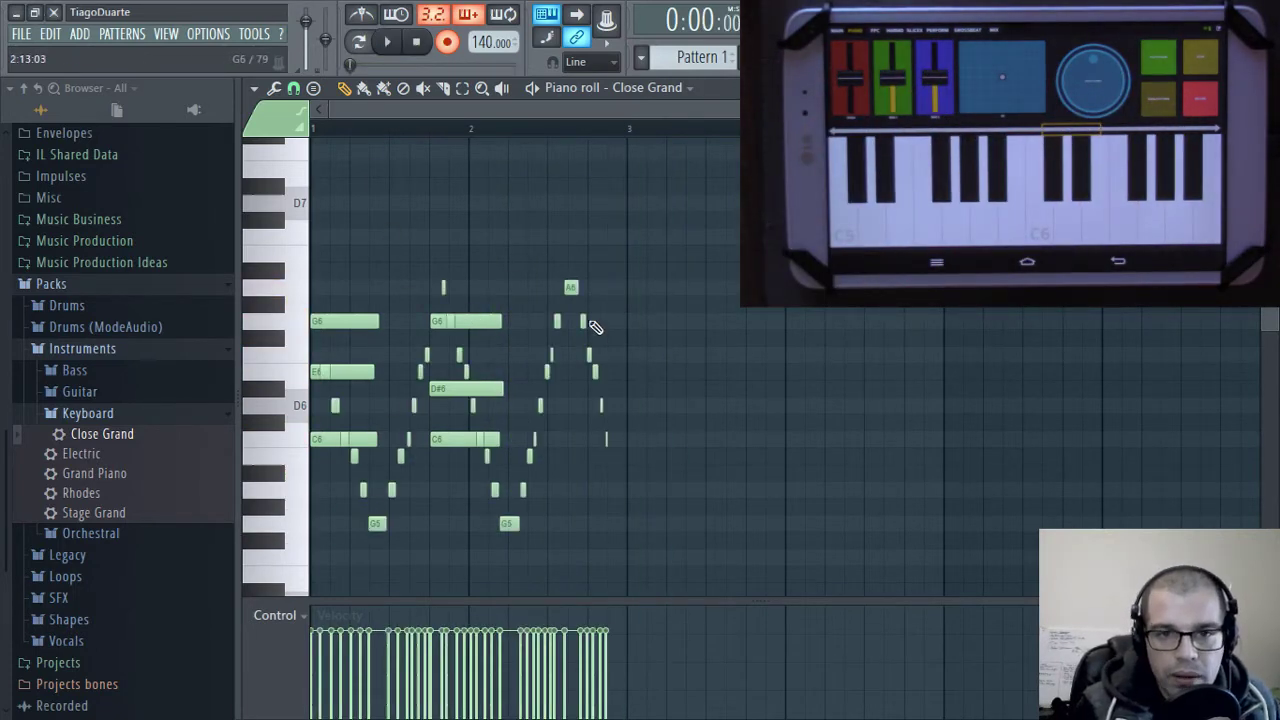
left_click_drag(380, 278, 500, 424)
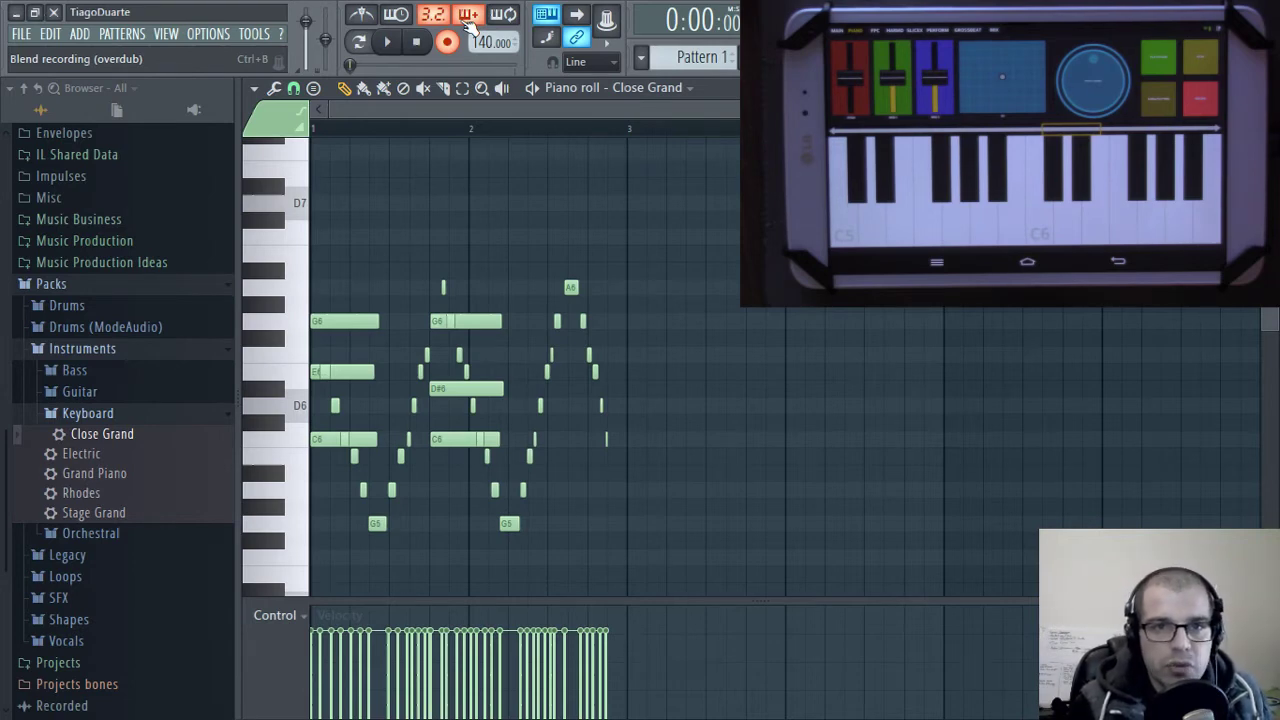
Turn off blend recording and record a C5, D#5 and G5 chord from the tablet over the notes in bar 1
left_click(467, 15)
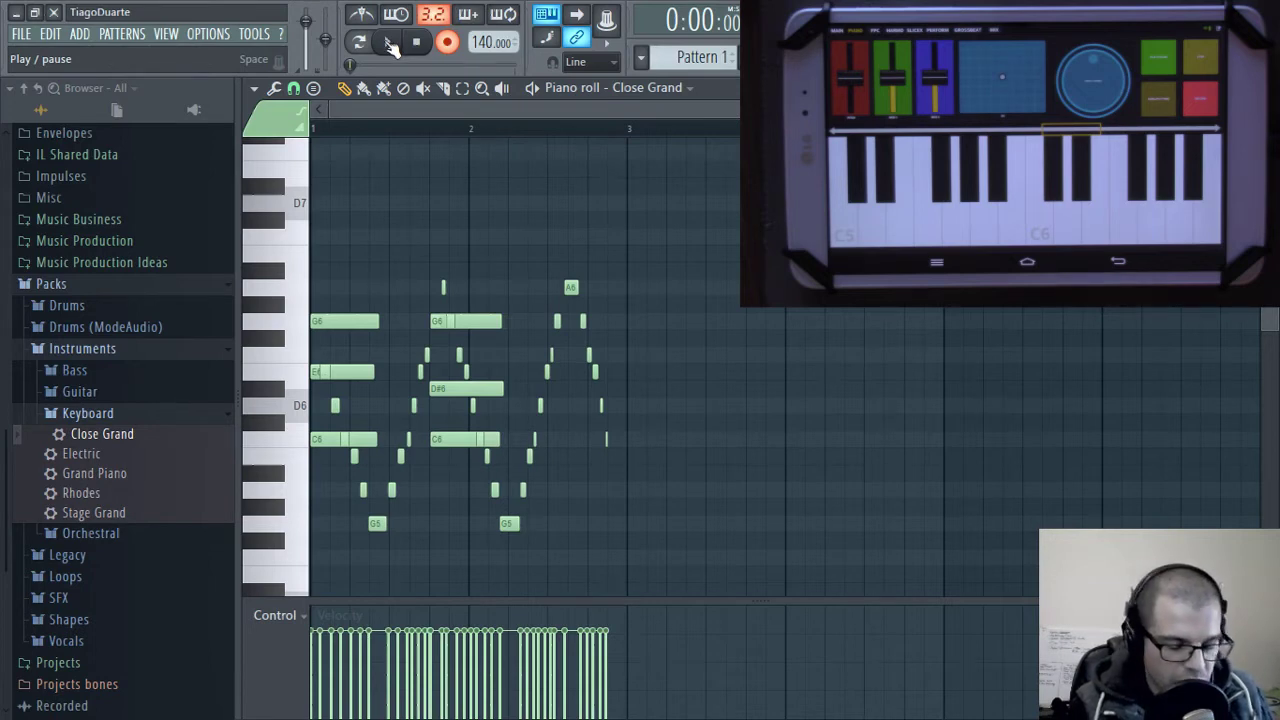
left_click(389, 43)
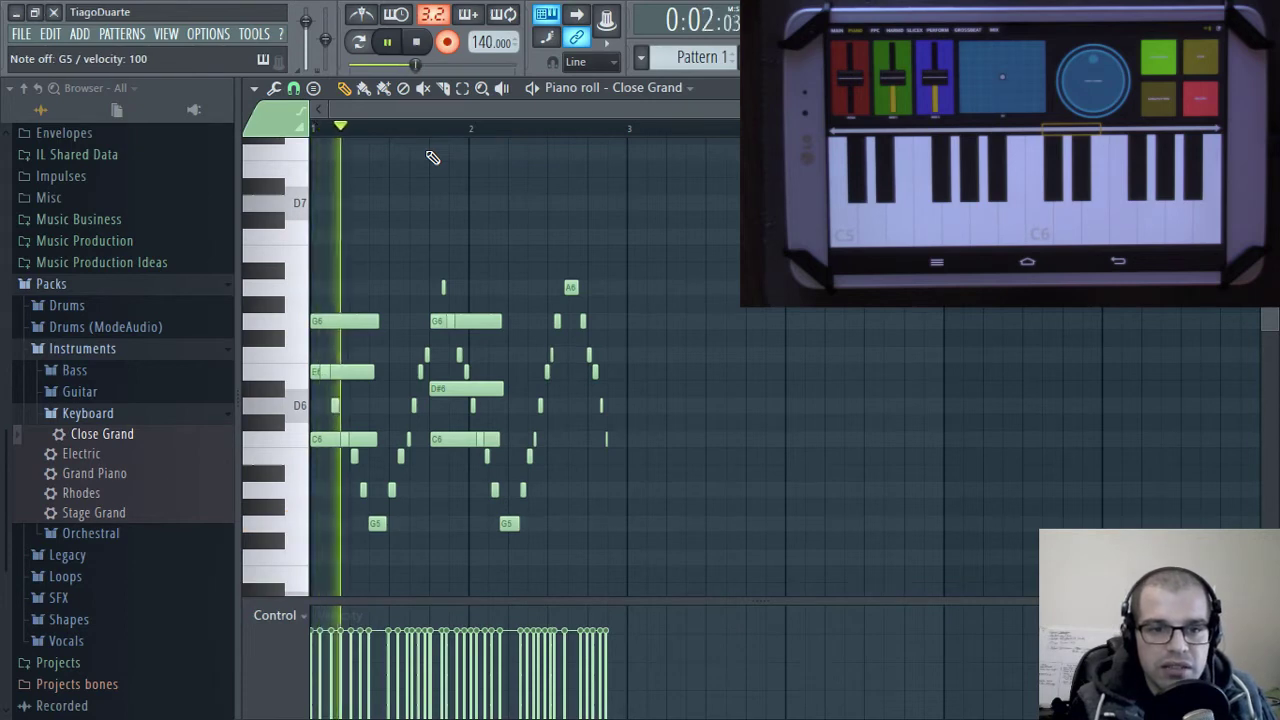
left_click(437, 42)
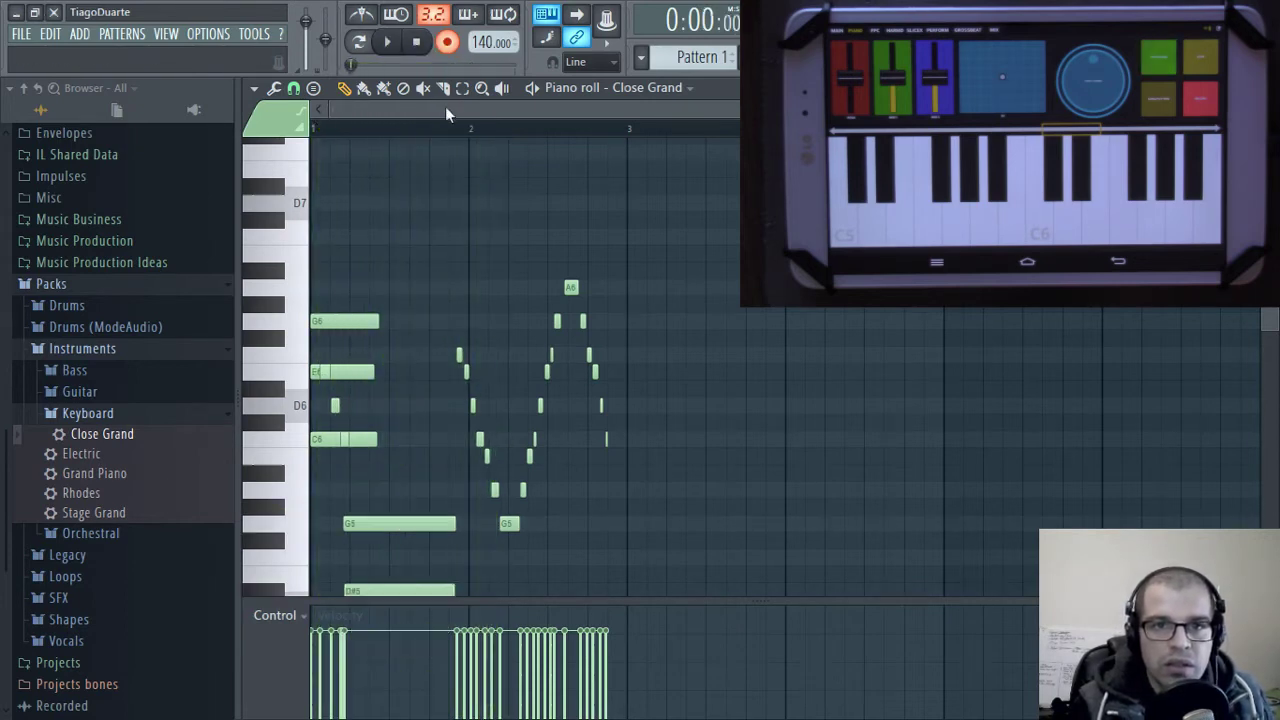
Select and delete all the recorded notes in the Close Grand piano roll, and close it
scroll(485, 415, "down", 4)
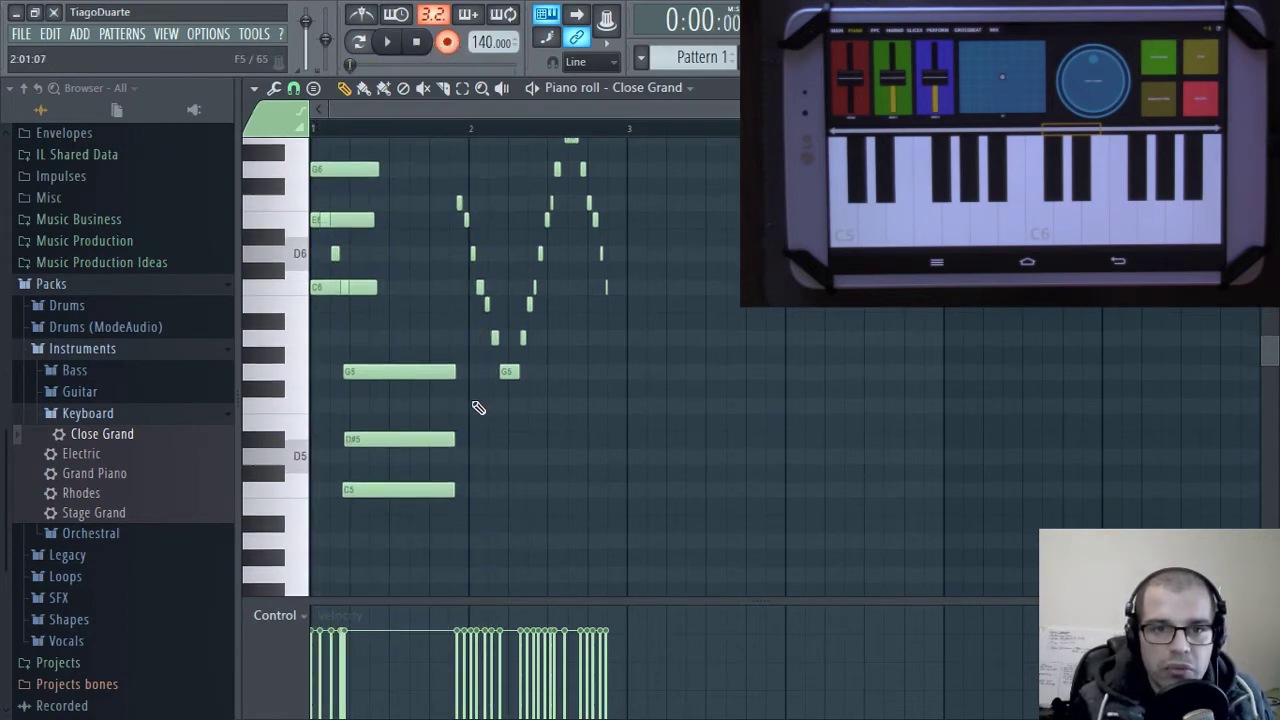
left_click_drag(366, 145, 445, 494)
left_click(605, 560, "ctrl")
scroll(418, 474, "up", 4)
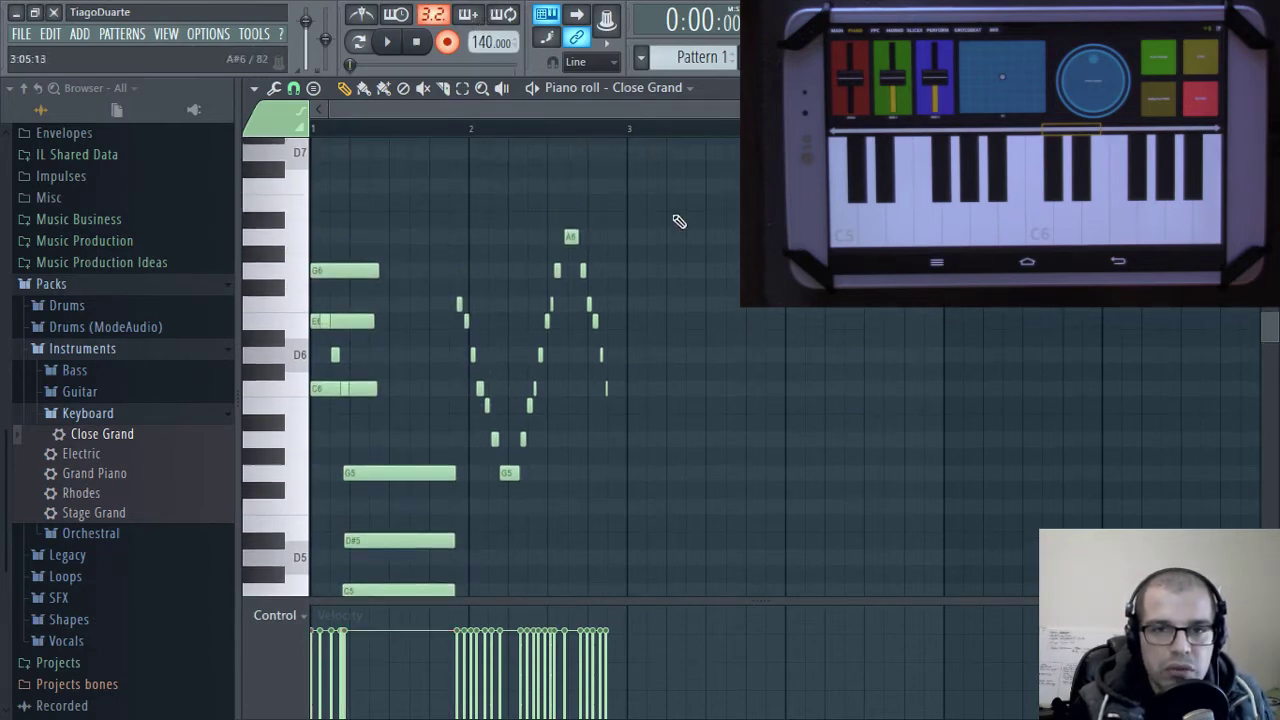
left_click_drag(679, 221, 303, 617)
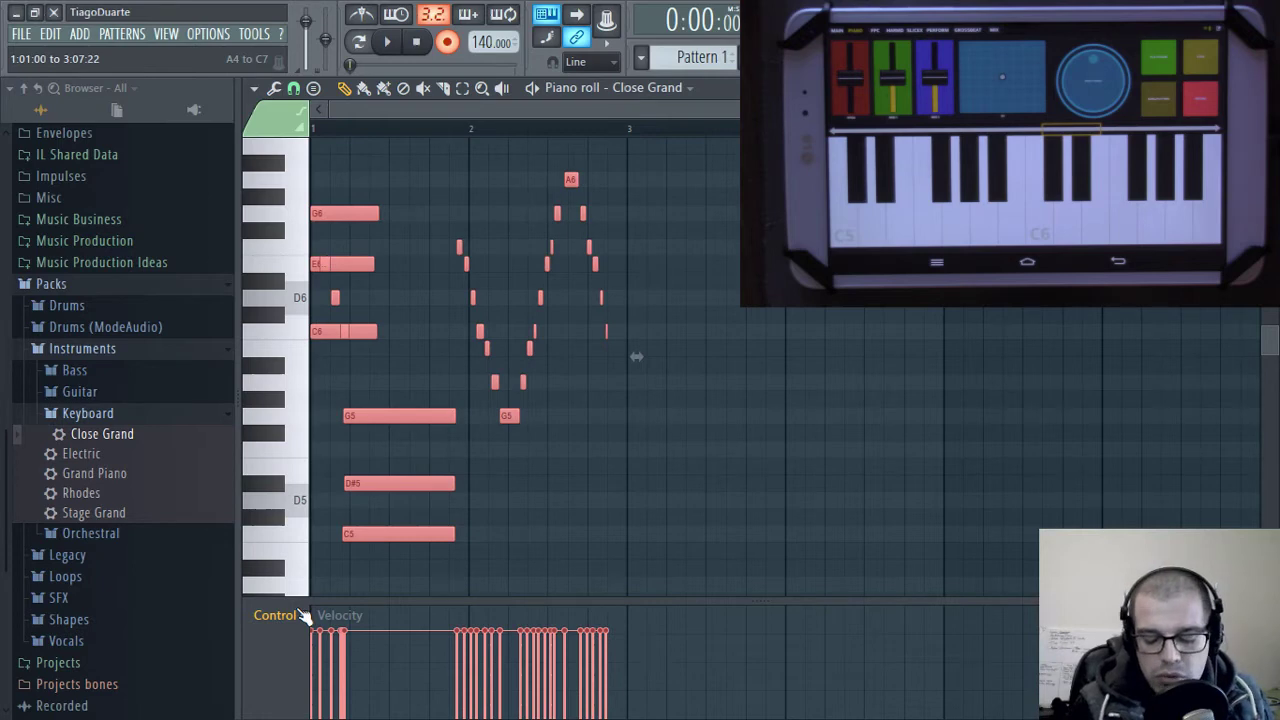
key("Delete")
key("F7")
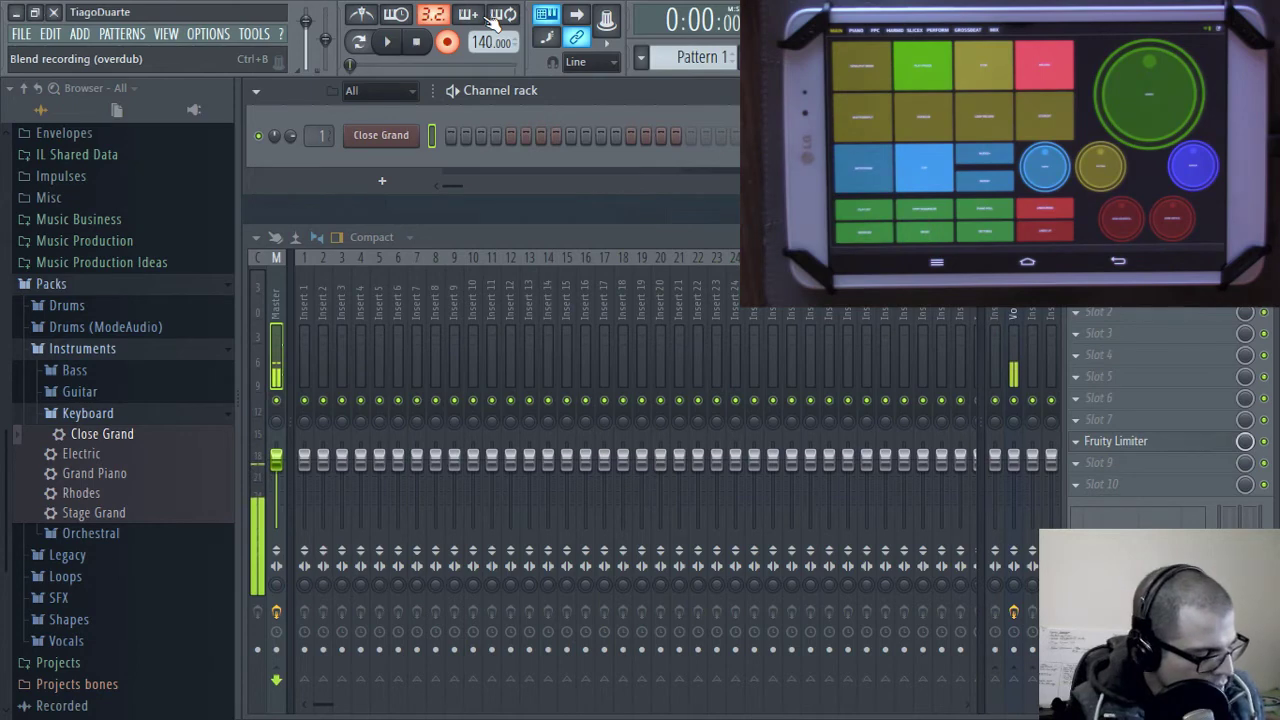
Open the playlist, delete the pattern clip from Track 1, and switch playback to pattern mode
key("F5")
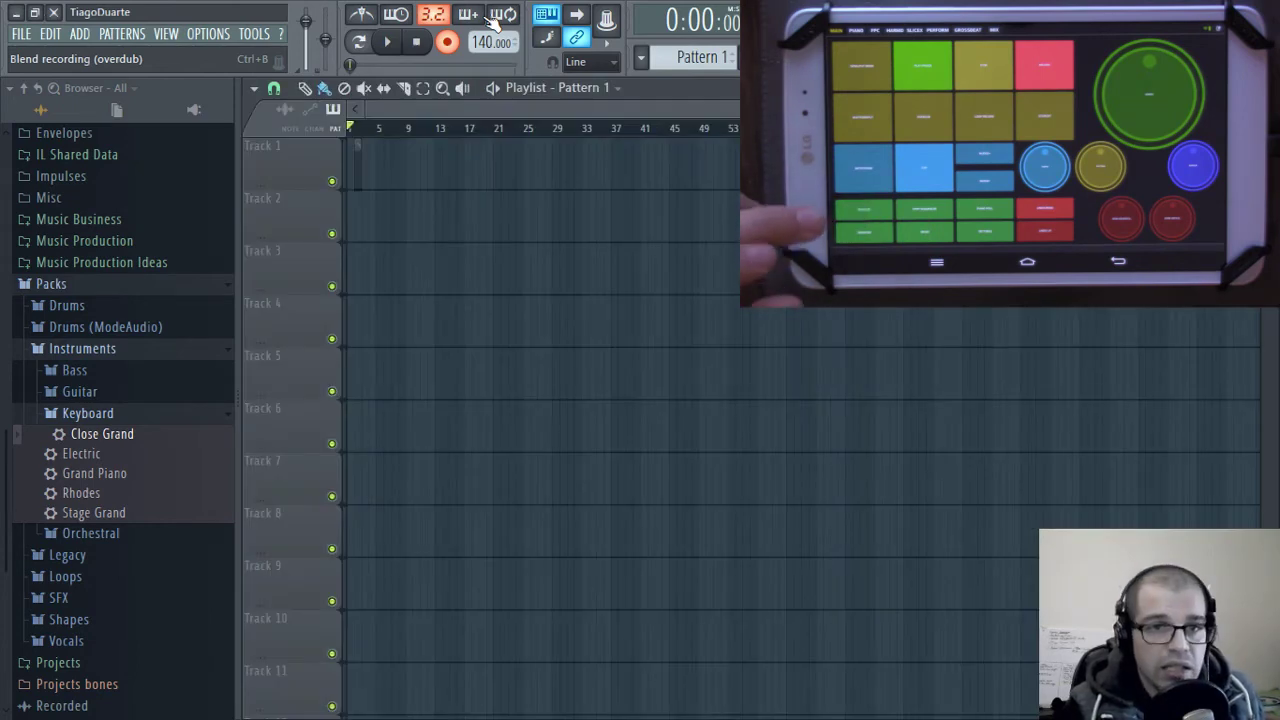
right_click(355, 167)
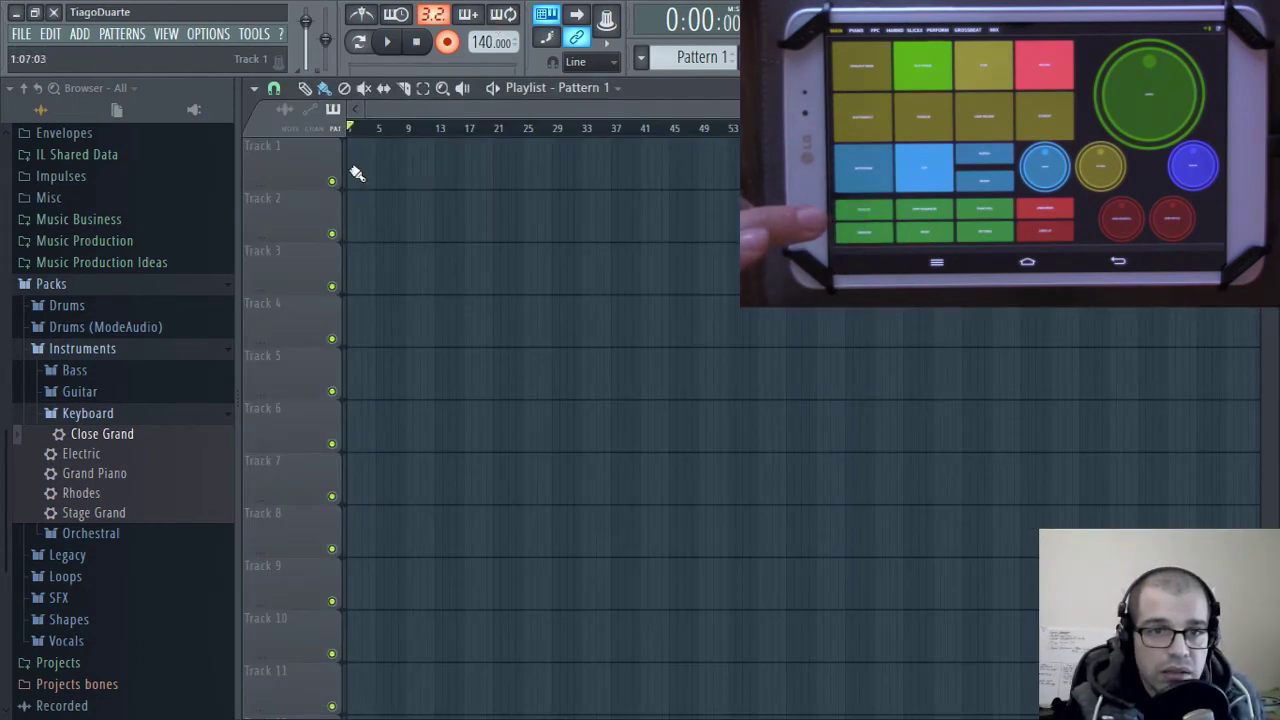
left_click(357, 41)
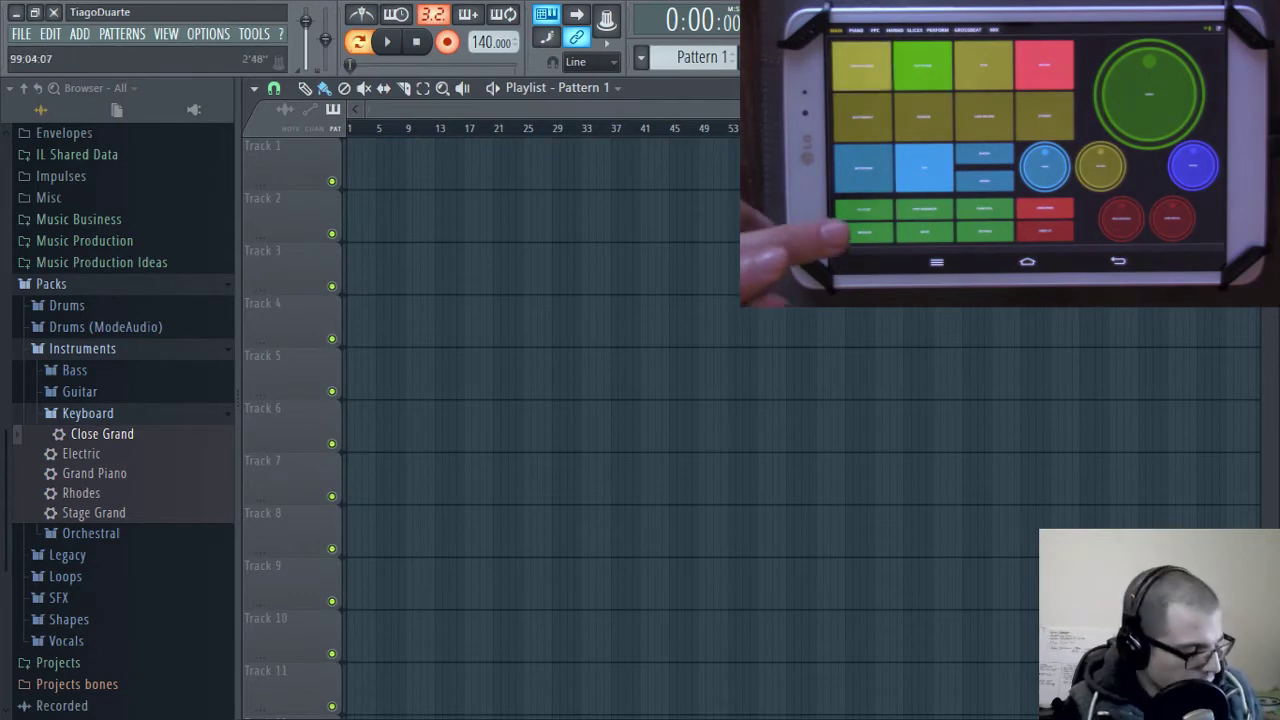
Close the playlist and toggle the channel rack and mixer windows, leaving only the channel rack open
key("F5")
key("F6")
key("F6")
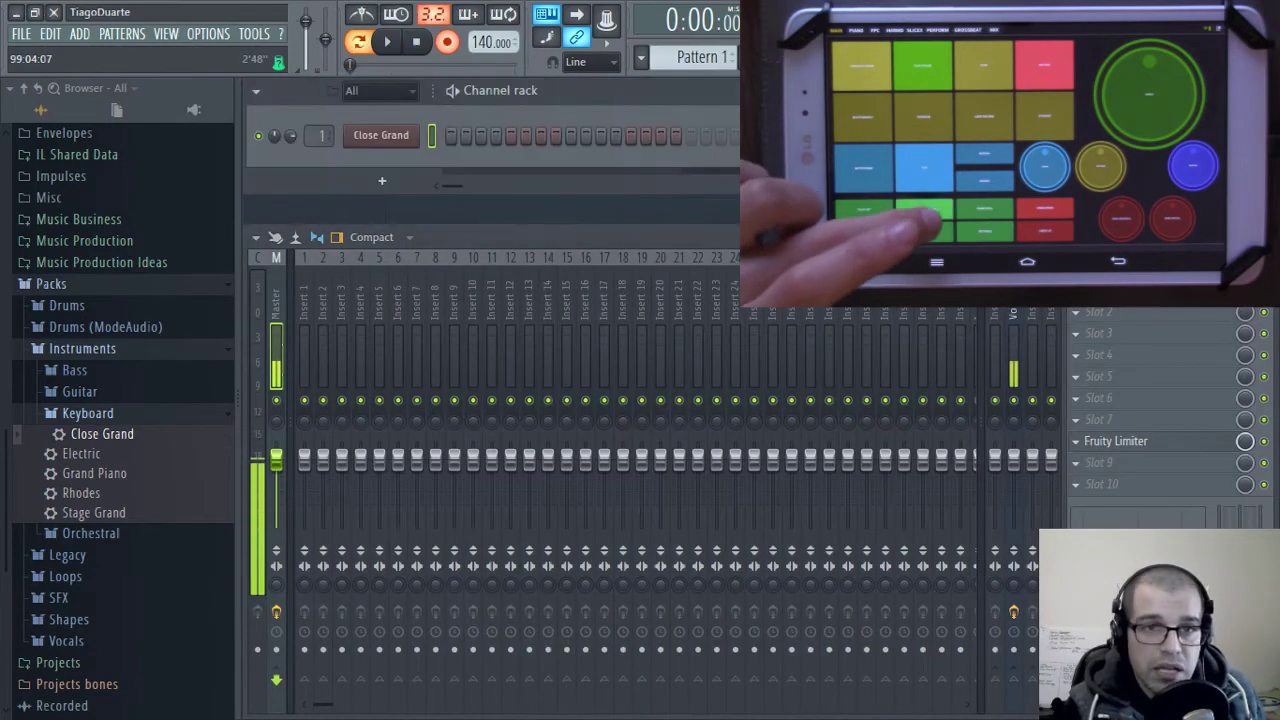
key("F6")
key("F9")
key("F9")
key("F6")
key("F6")
key("F9")
key("F6")
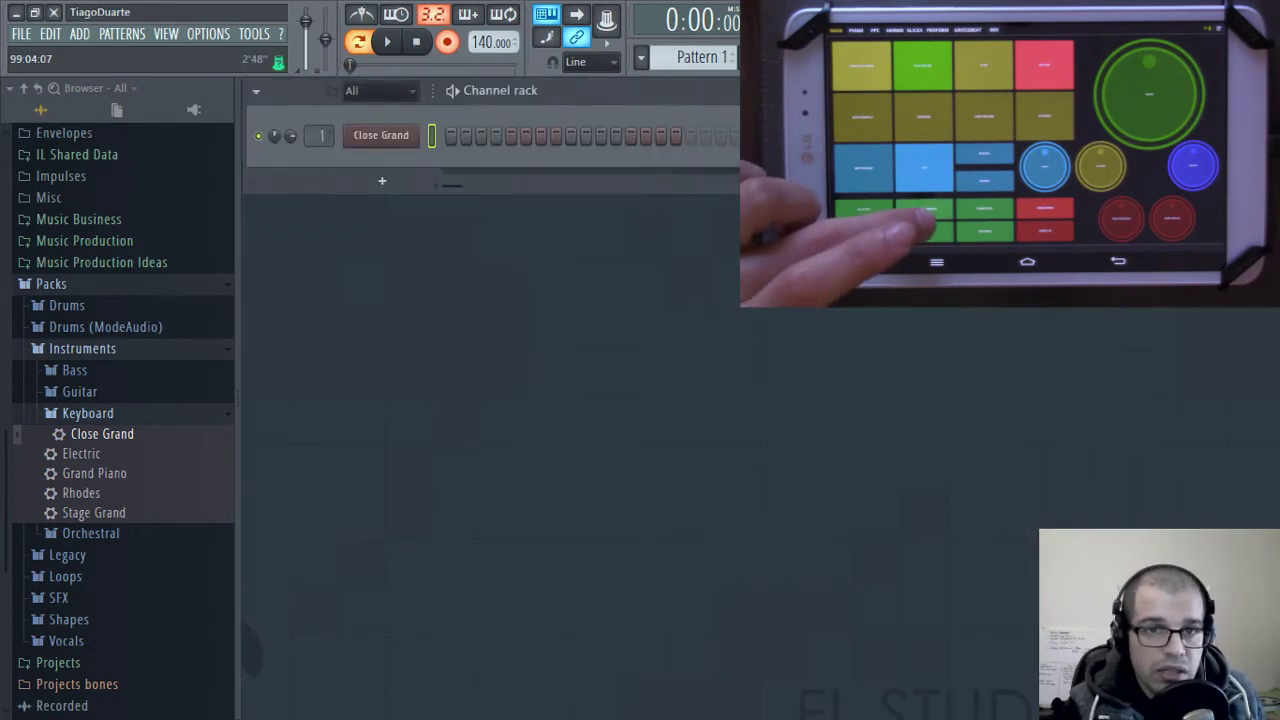
Open and close the piano roll twice to demonstrate its tablet shortcut
key("F7")
key("F7")
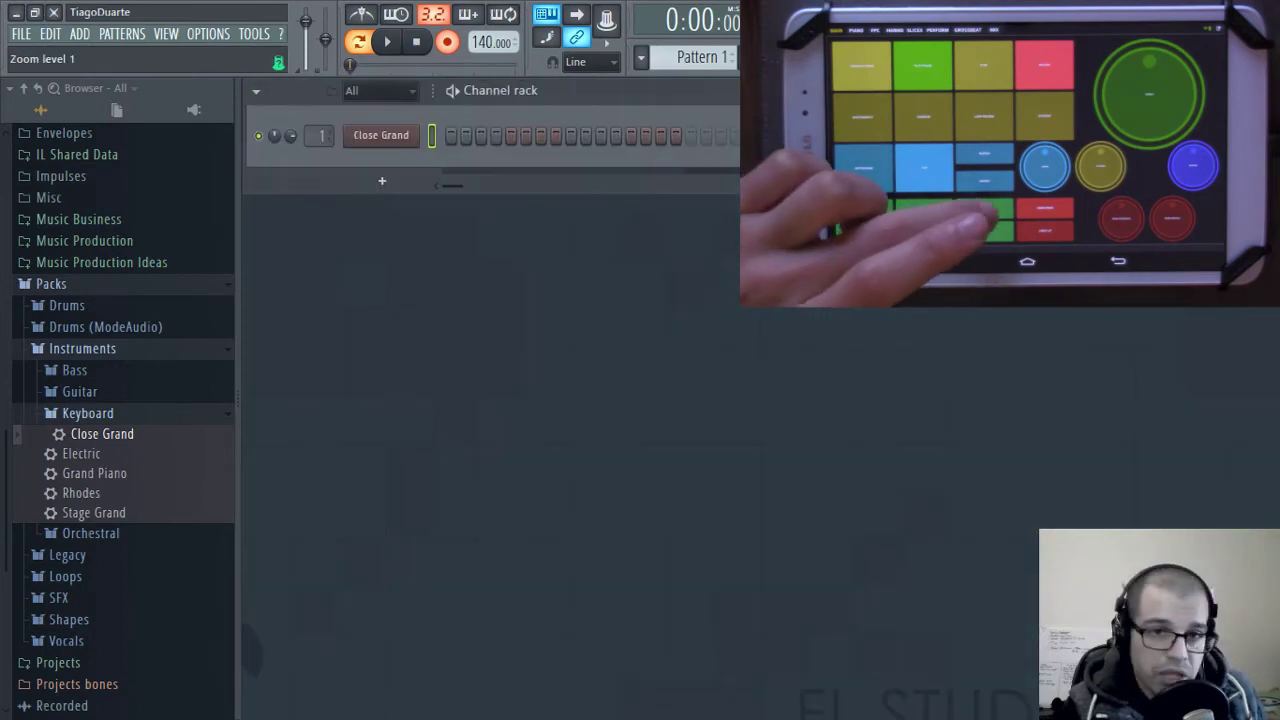
key("F7")
key("F7")
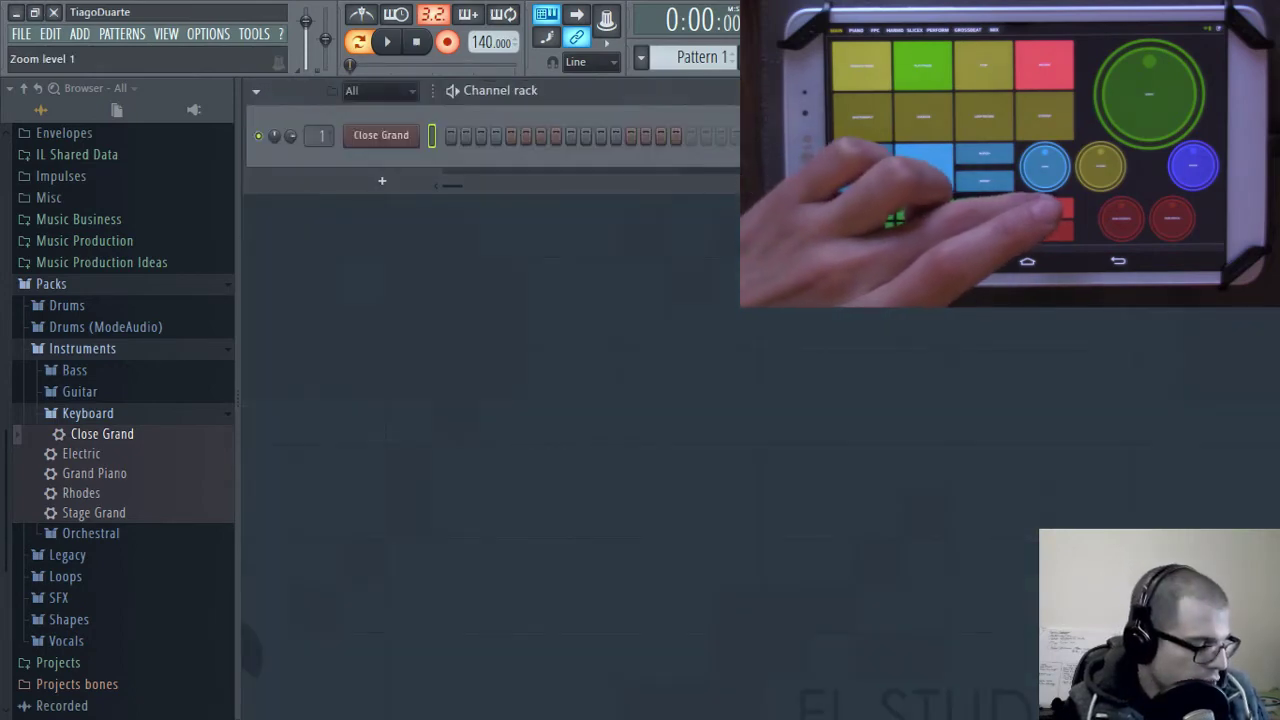
Undo and redo the playlist clip deletion repeatedly to demonstrate the tablet's undo control
key("ctrl+z")
key("ctrl+z")
key("ctrl+z")
key("ctrl+z")
key("ctrl+z")
key("ctrl+z")
key("ctrl+z")
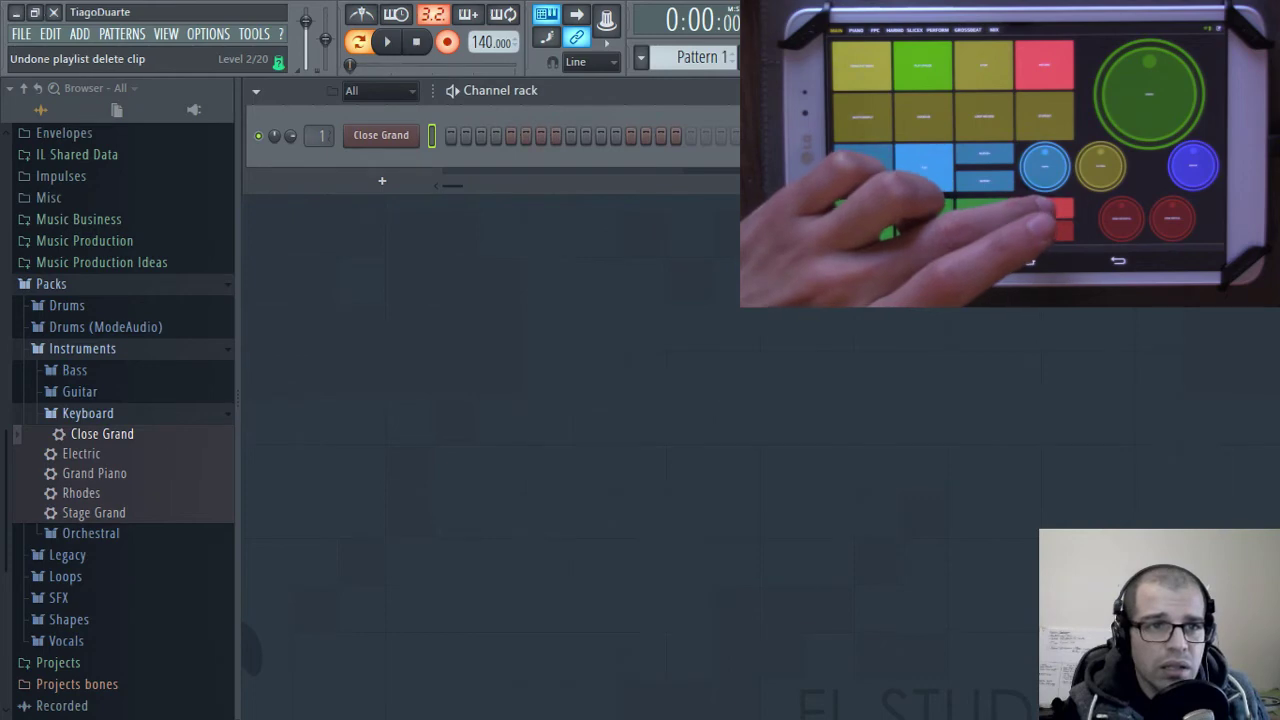
key("ctrl+z")
key("ctrl+z")
key("ctrl+z")
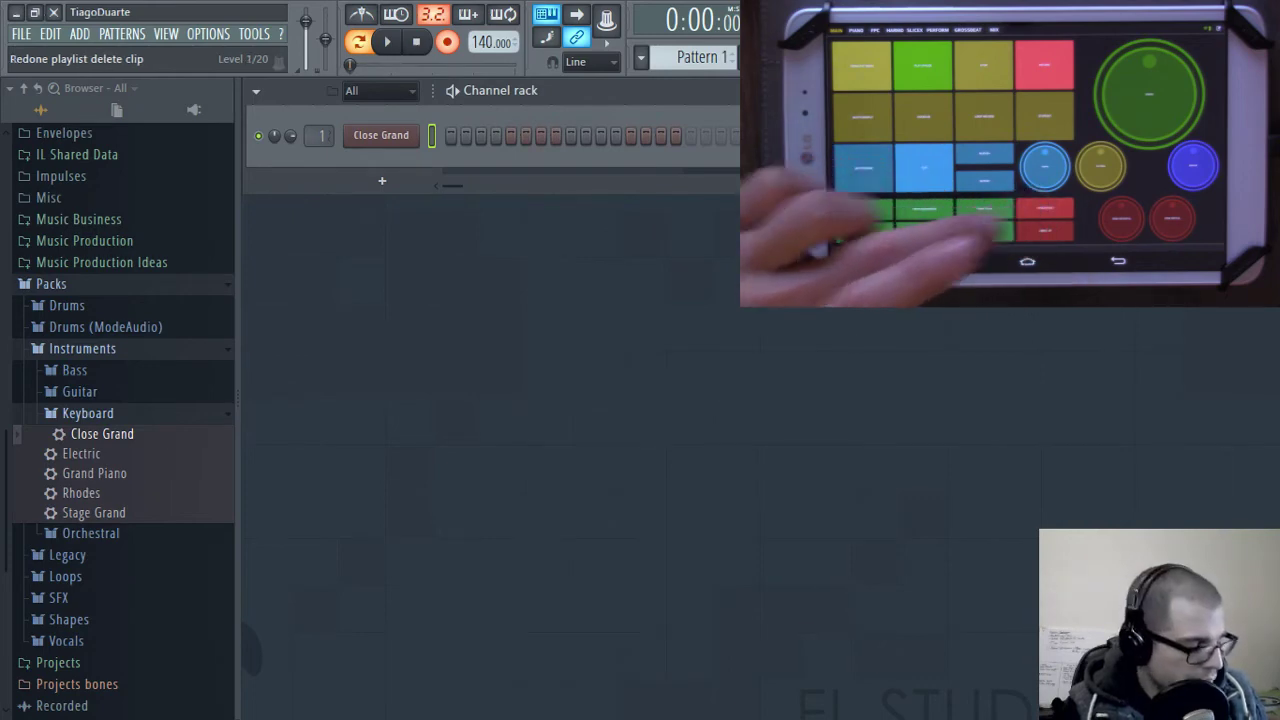
View the plugin picker and close it, and toggle the mixer window open and closed
key("F8")
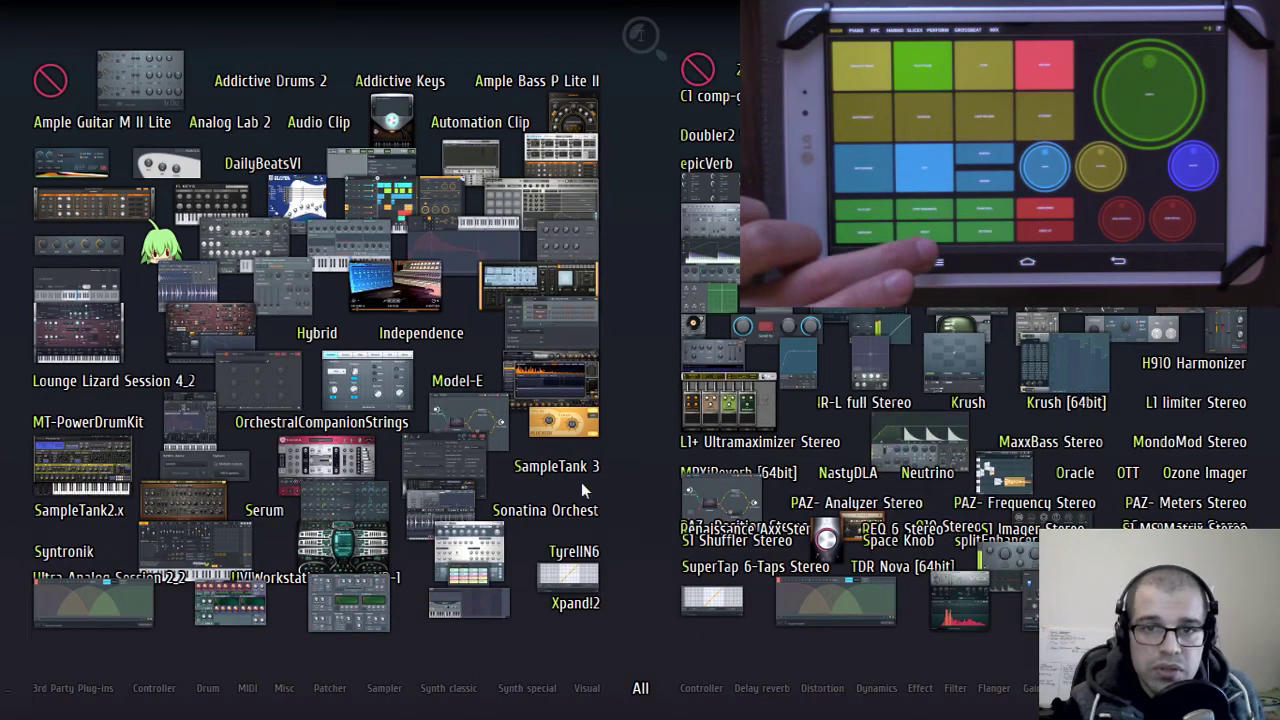
left_click(652, 469)
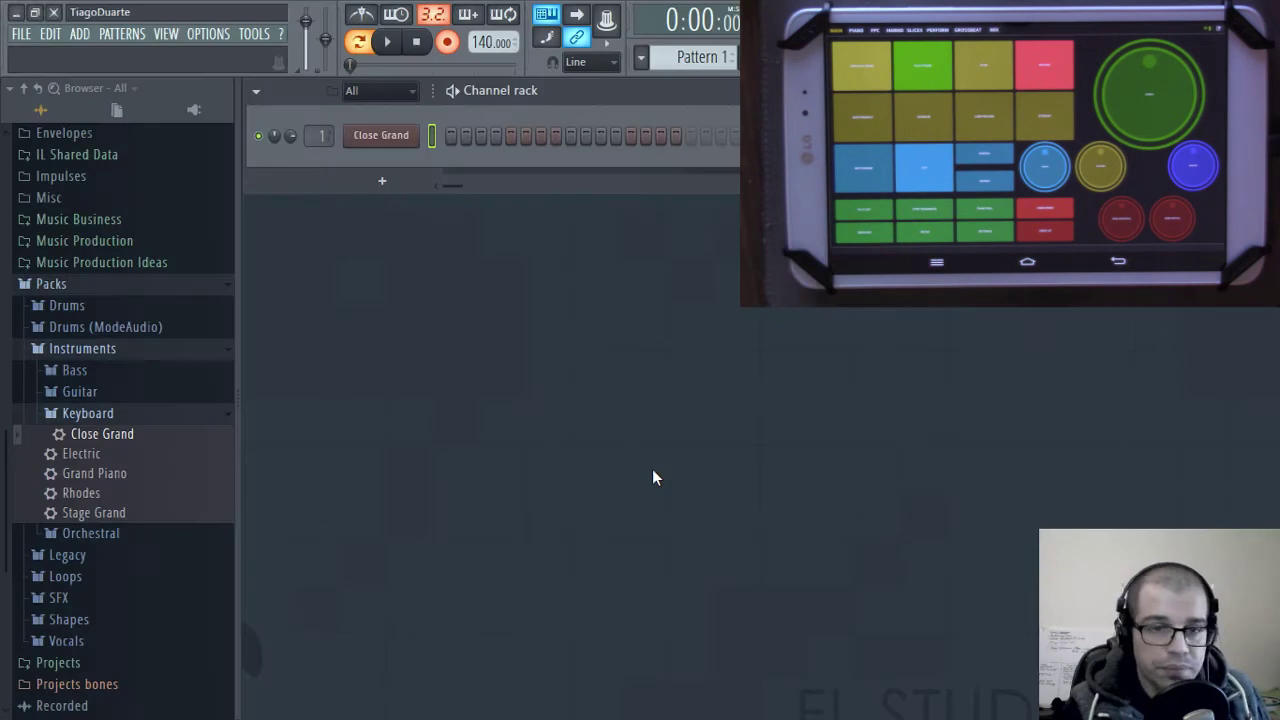
key("F9")
key("F9")
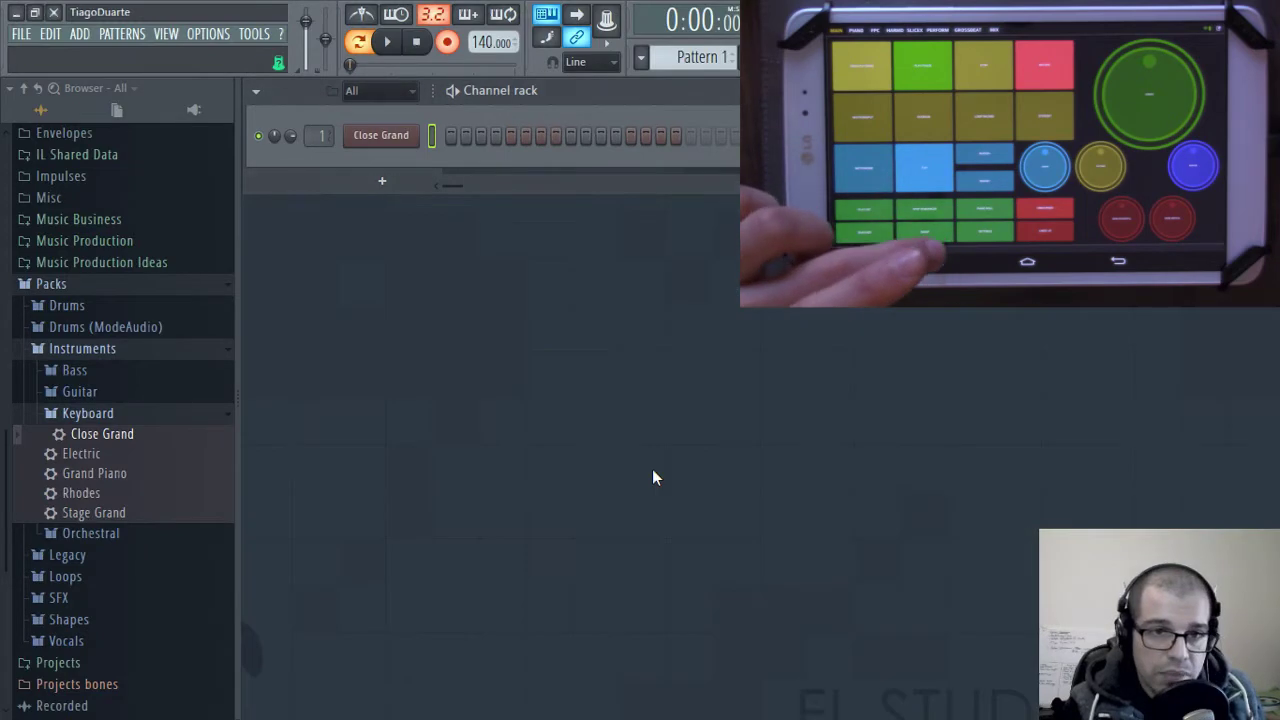
Toggle the mixer window repeatedly, leaving it open, and open and close the MIDI settings to demonstrate the tablet's window controls
key("F9")
key("F9")
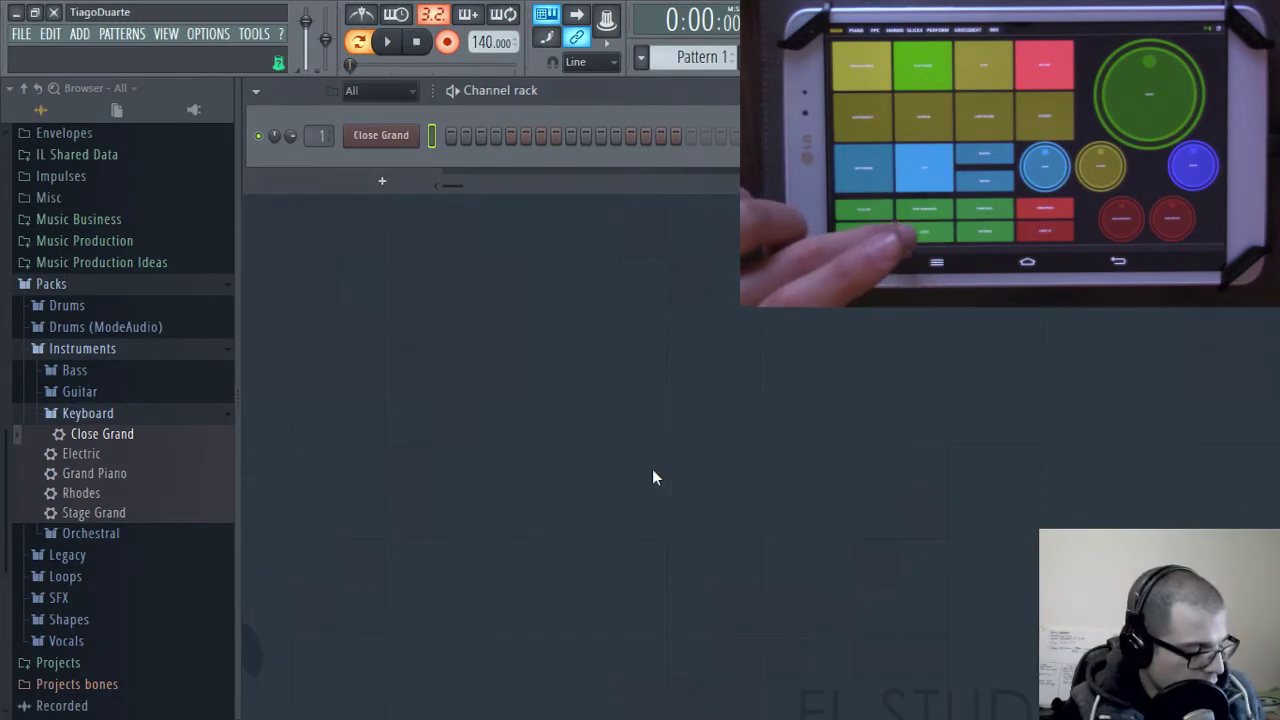
key("F9")
key("F9")
key("F9")
key("F10")
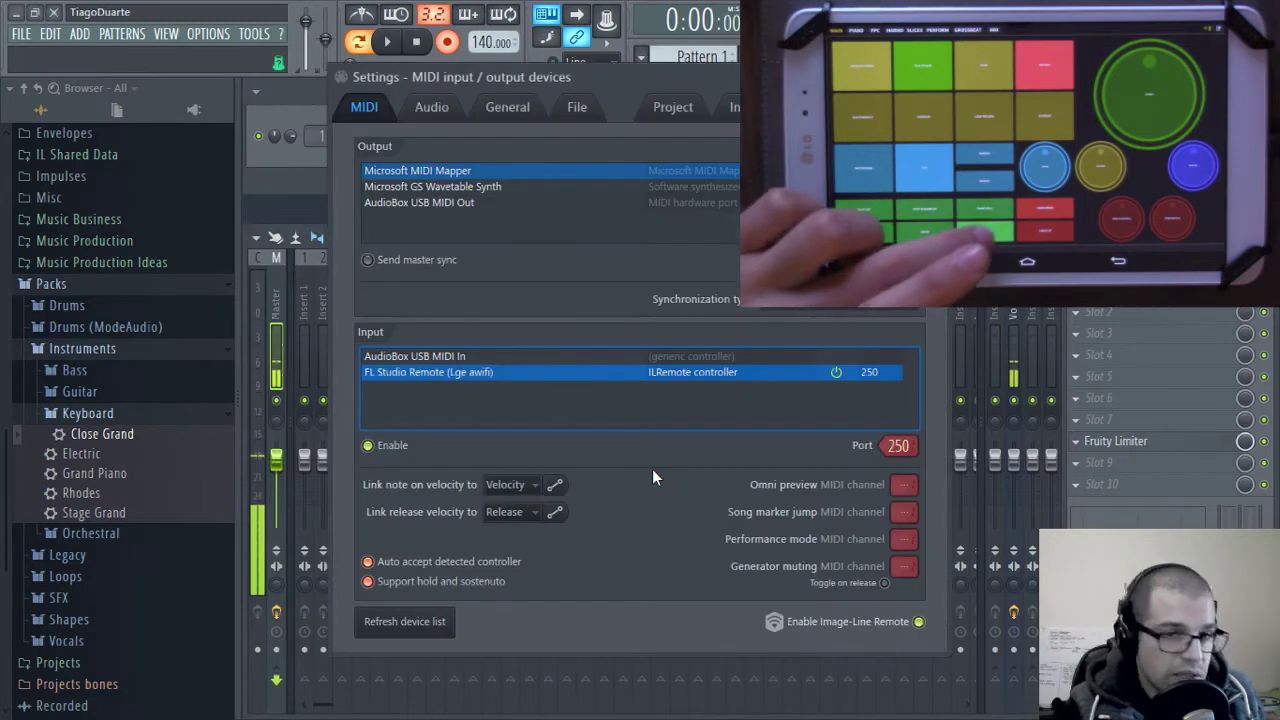
left_click(934, 77)
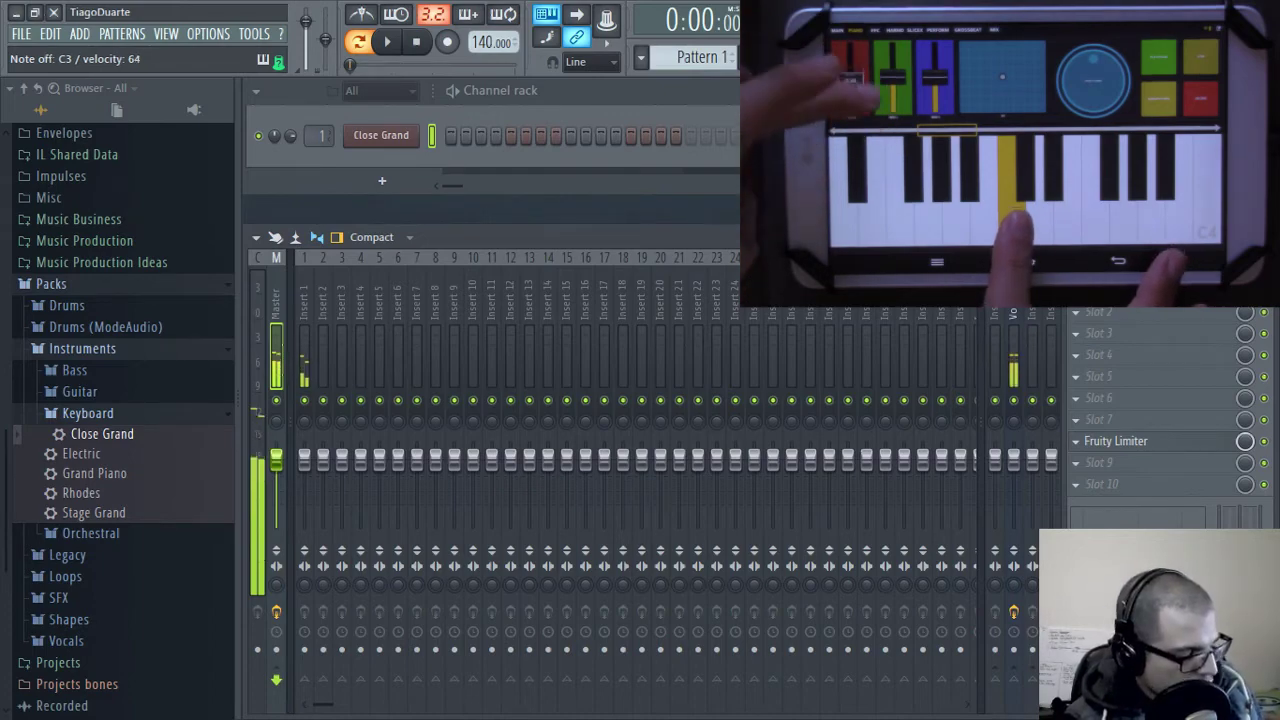
View the DirectWave instrument of the Close Grand channel and close its window
left_click(383, 138)
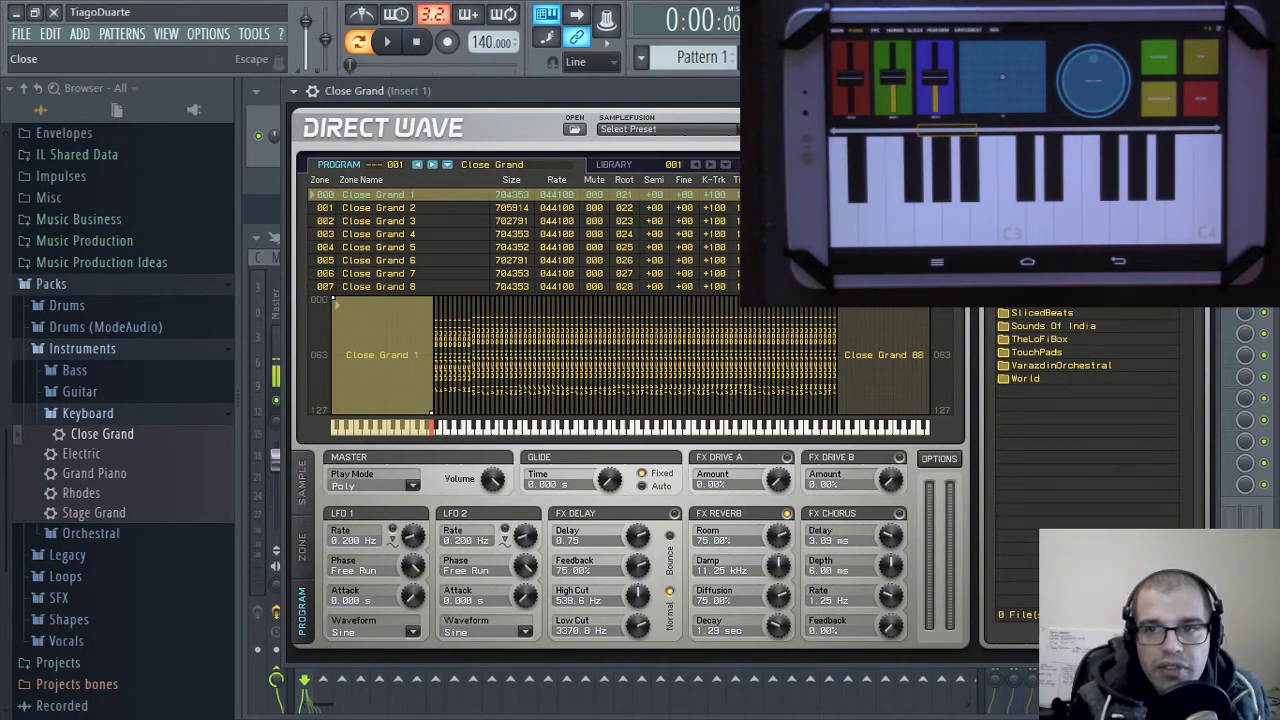
left_click(965, 91)
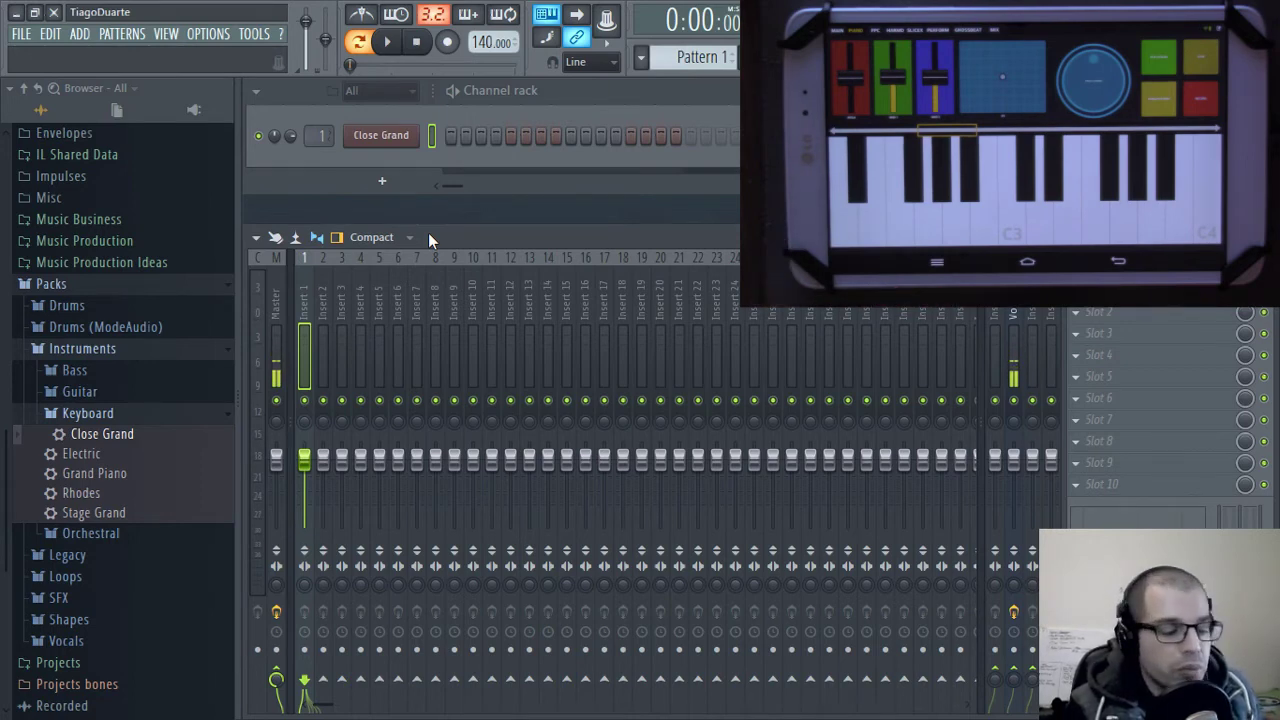
Add an FPC drum channel, load the HQ Jazz Kit preset into it, and reposition its plugin window
left_click(382, 181)
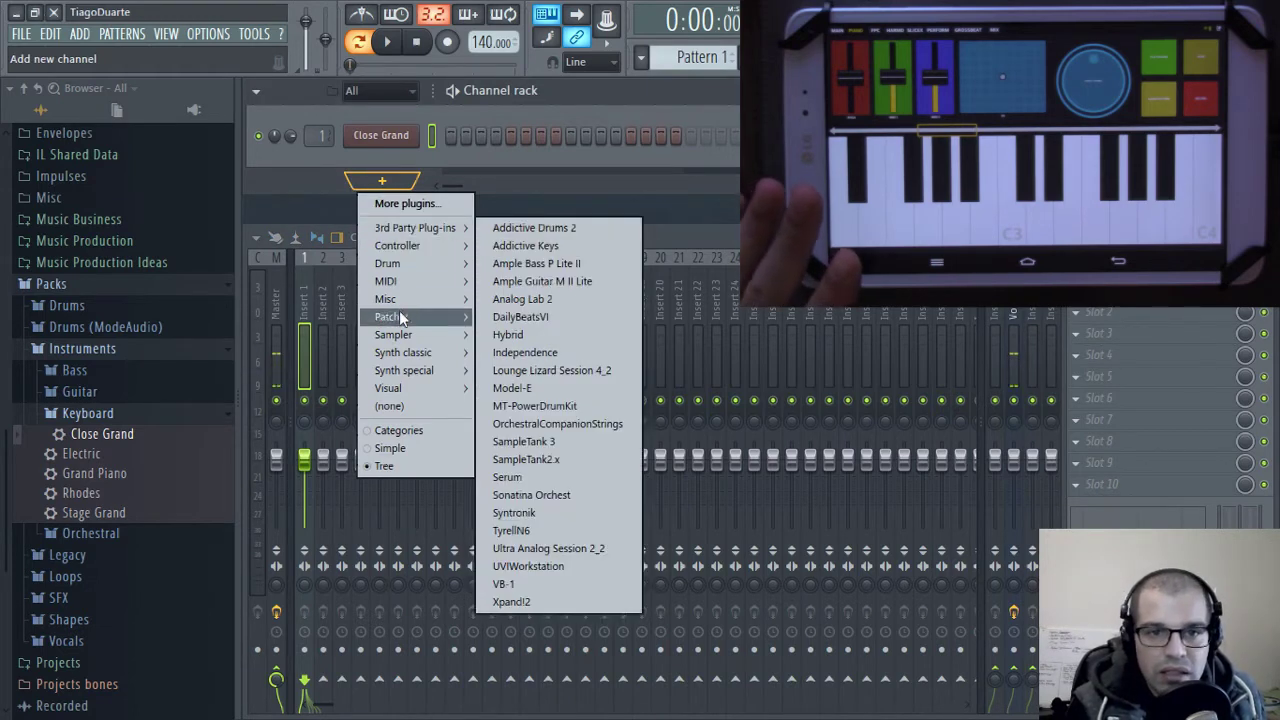
mouse_move(410, 266)
left_click(502, 317)
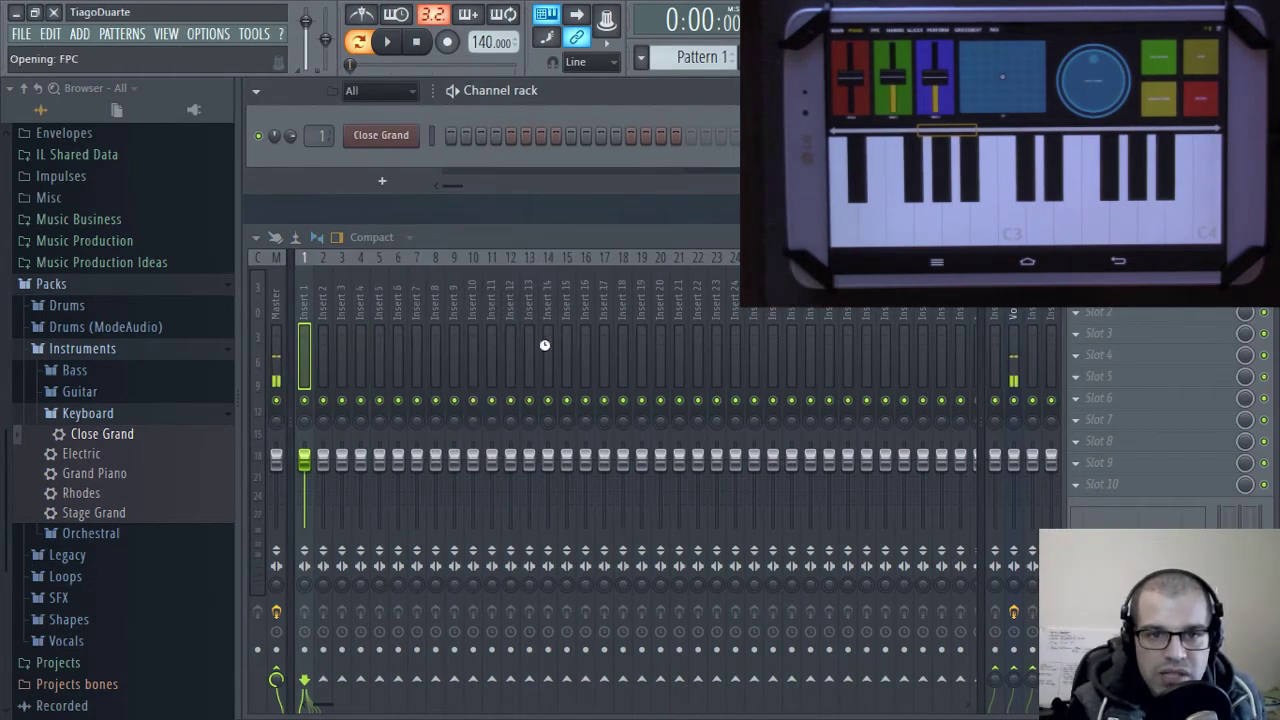
left_click_drag(527, 100, 896, 222)
right_click(1011, 220)
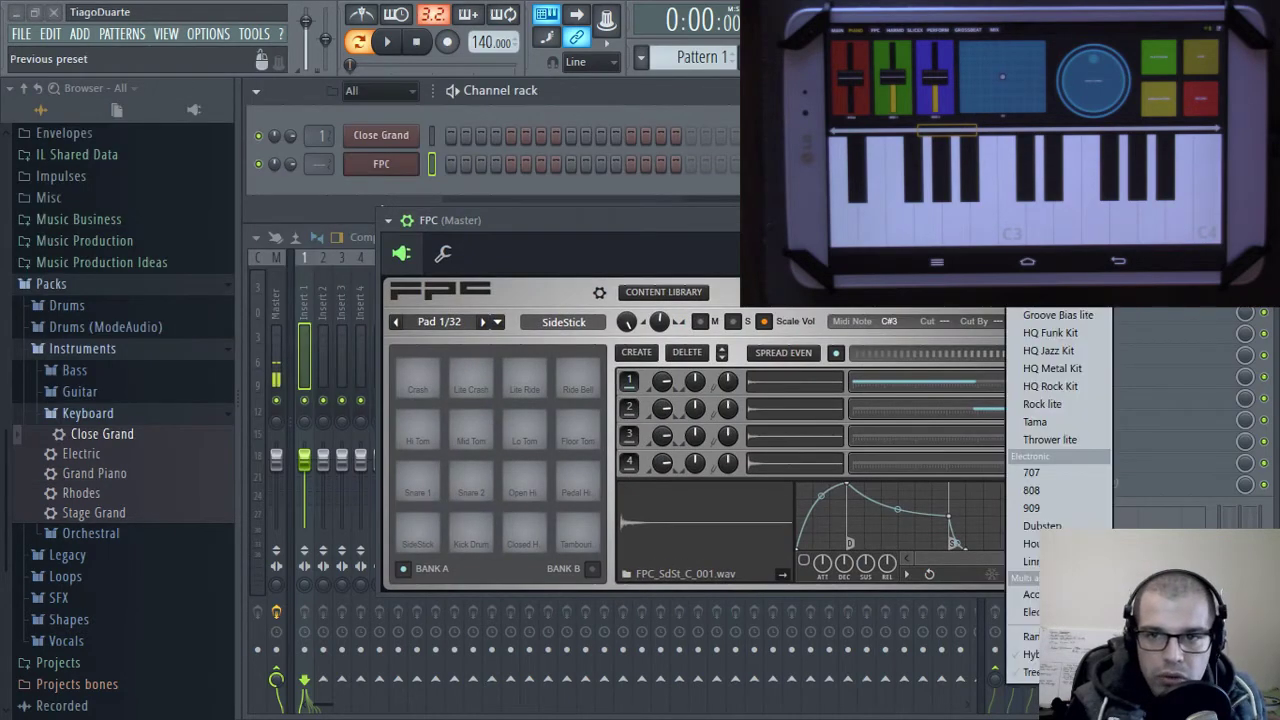
left_click(1050, 351)
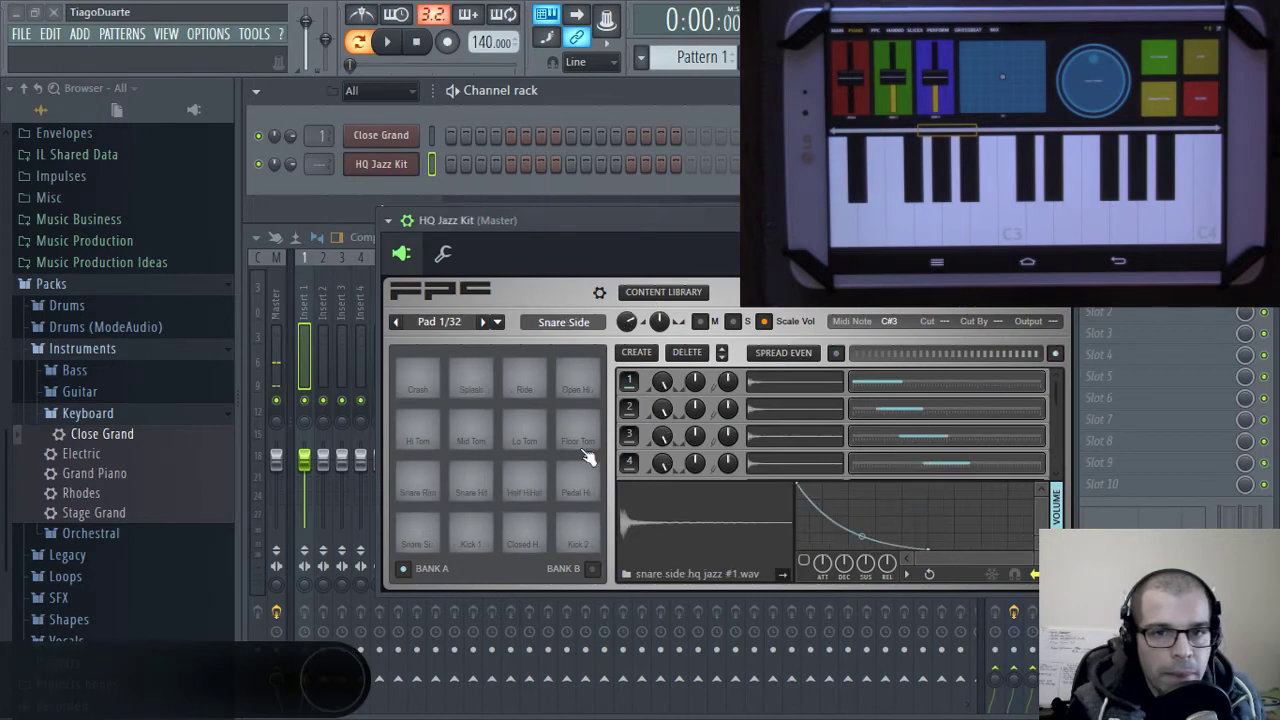
left_click_drag(563, 214, 457, 178)
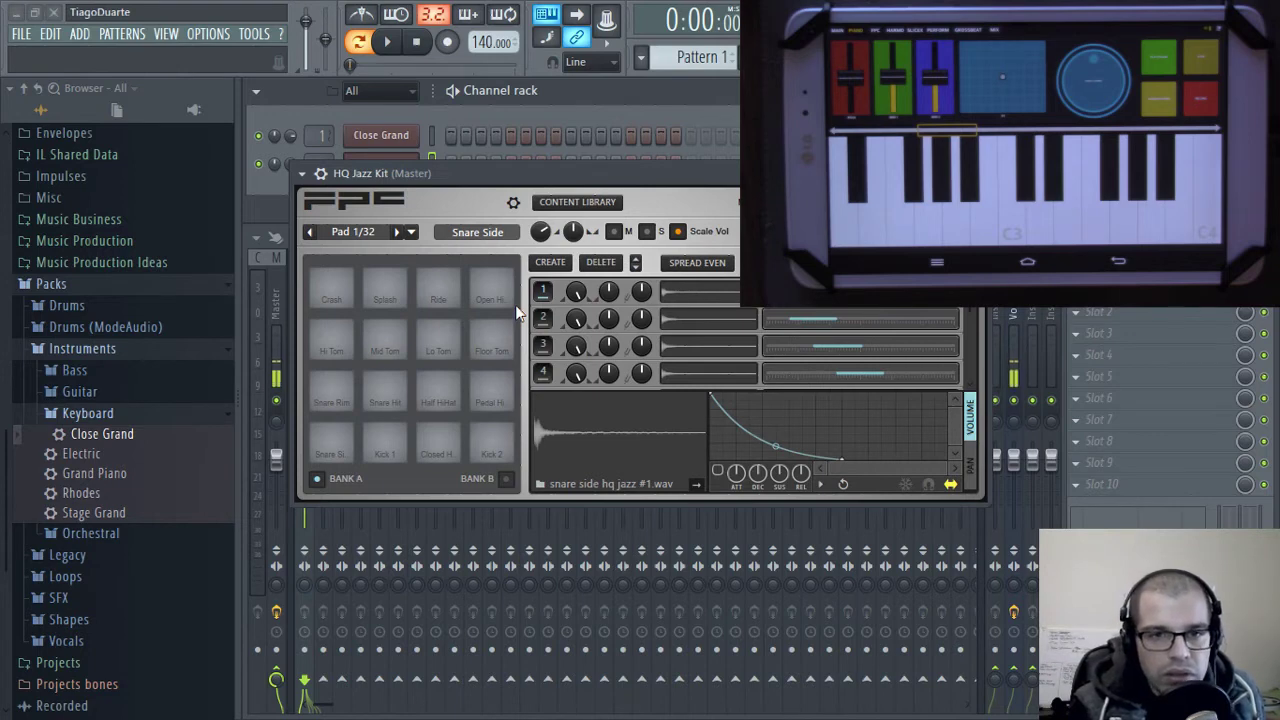
Look through the HQ Jazz Kit sample layers and audition the Kick 1 pad
scroll(967, 310, "down", 2)
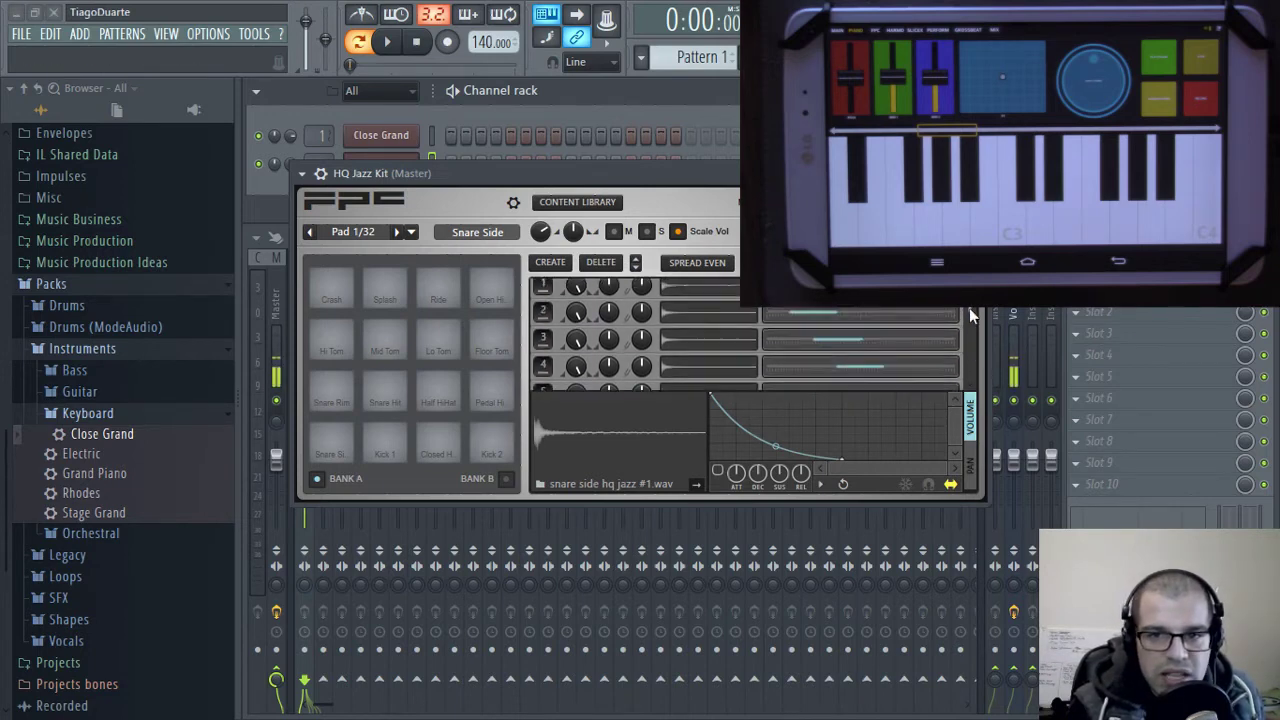
scroll(969, 308, "up", 2)
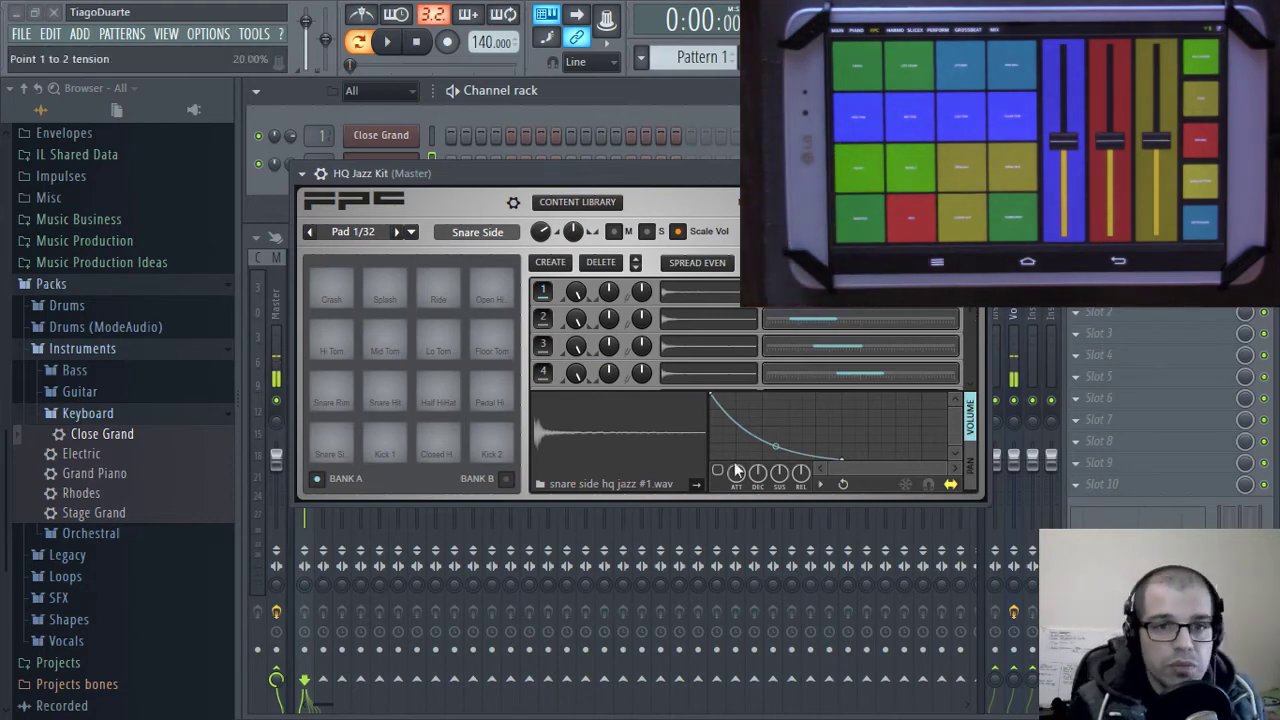
left_click(400, 459)
left_click(400, 459)
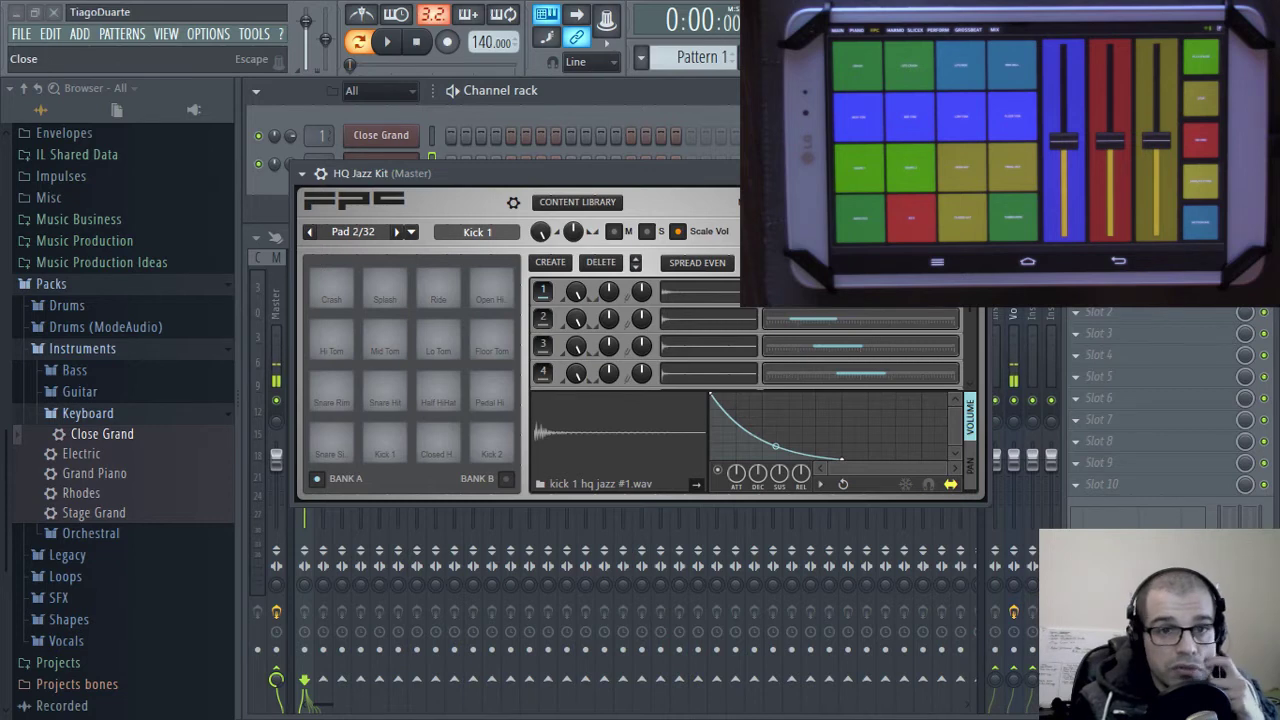
Close the FPC window and make Close Grand the selected channel in the channel rack
left_click(975, 173)
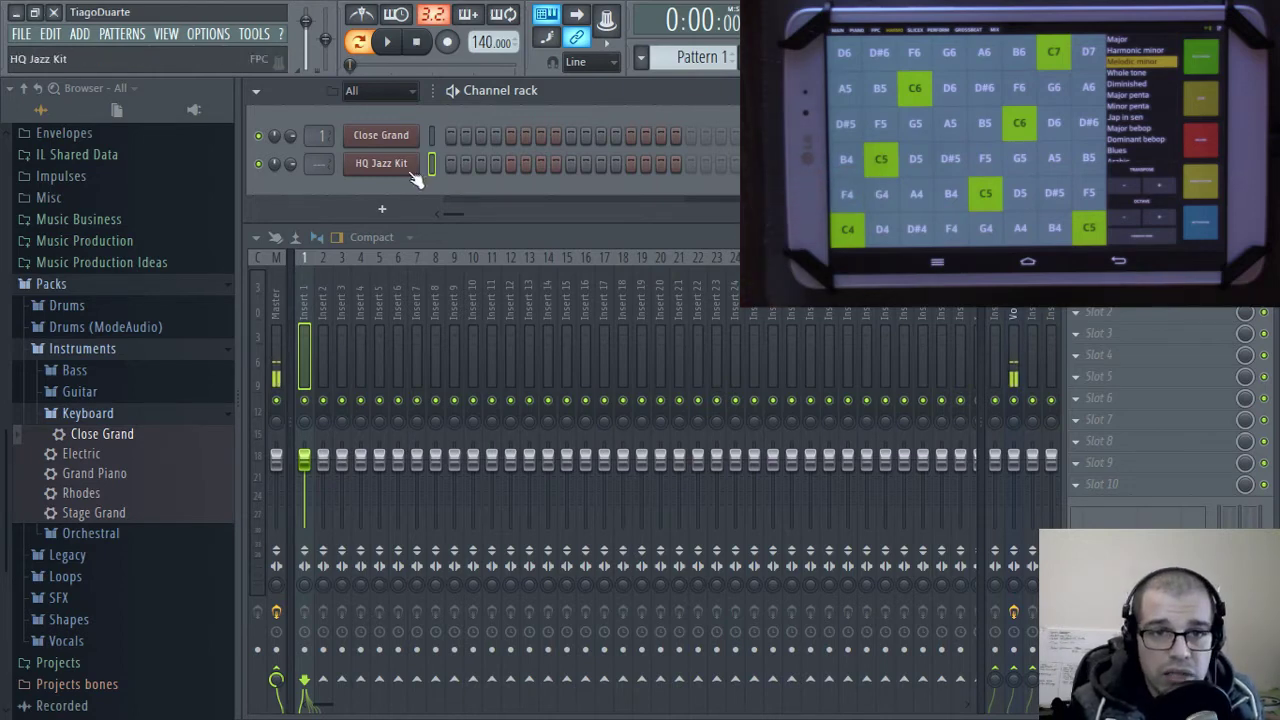
left_click(432, 140)
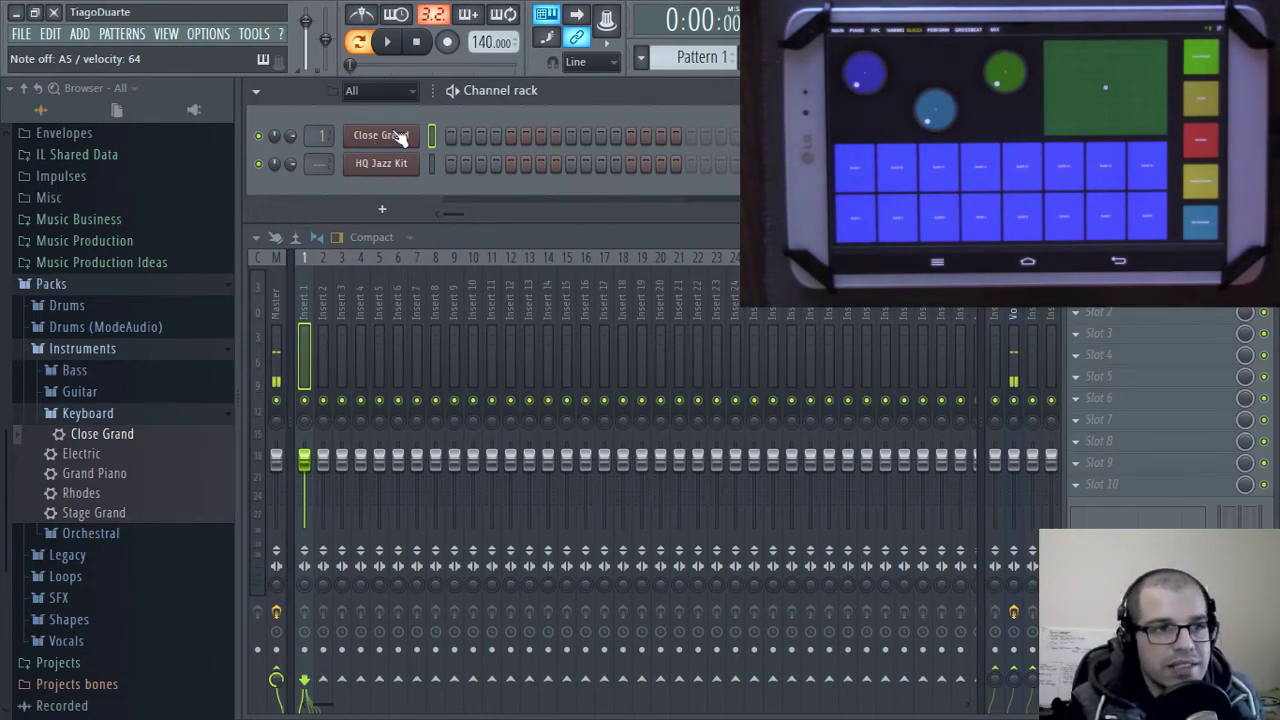
Collapse the Packs folder in the browser and expand the DailyBeats folder
left_click(388, 215)
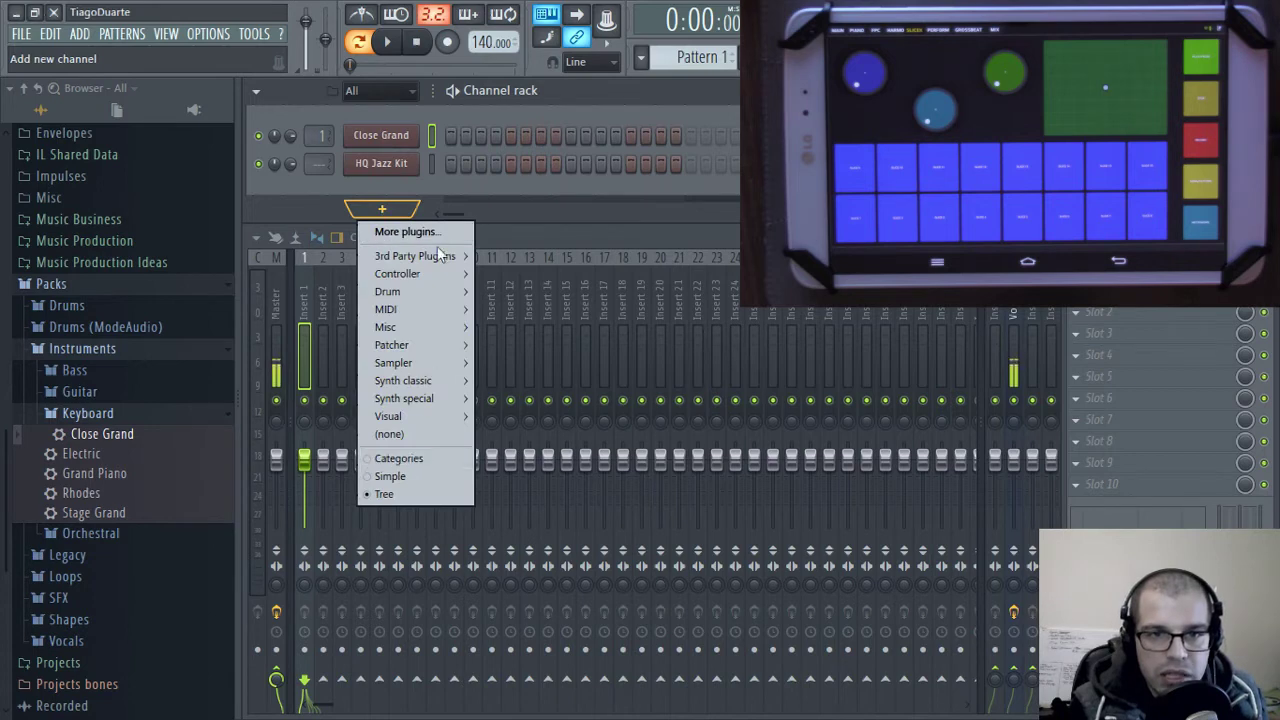
mouse_move(430, 274)
left_click(100, 290)
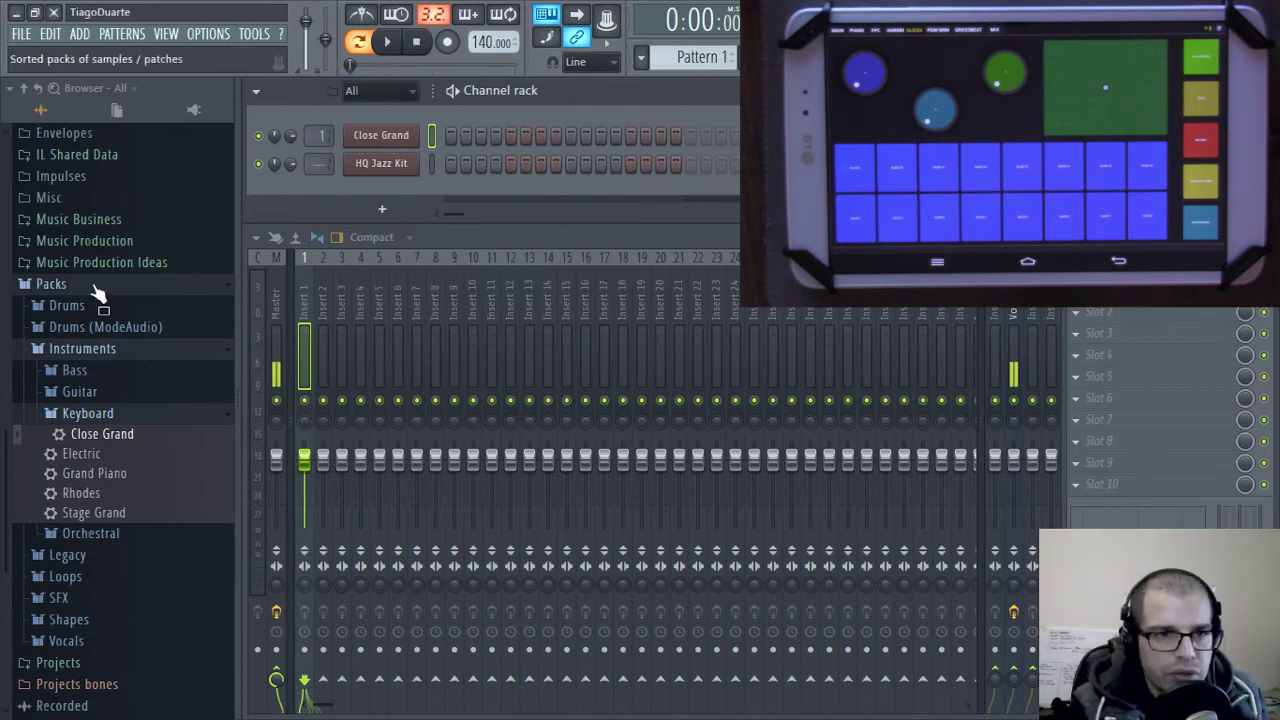
left_click(98, 288)
left_click(109, 342)
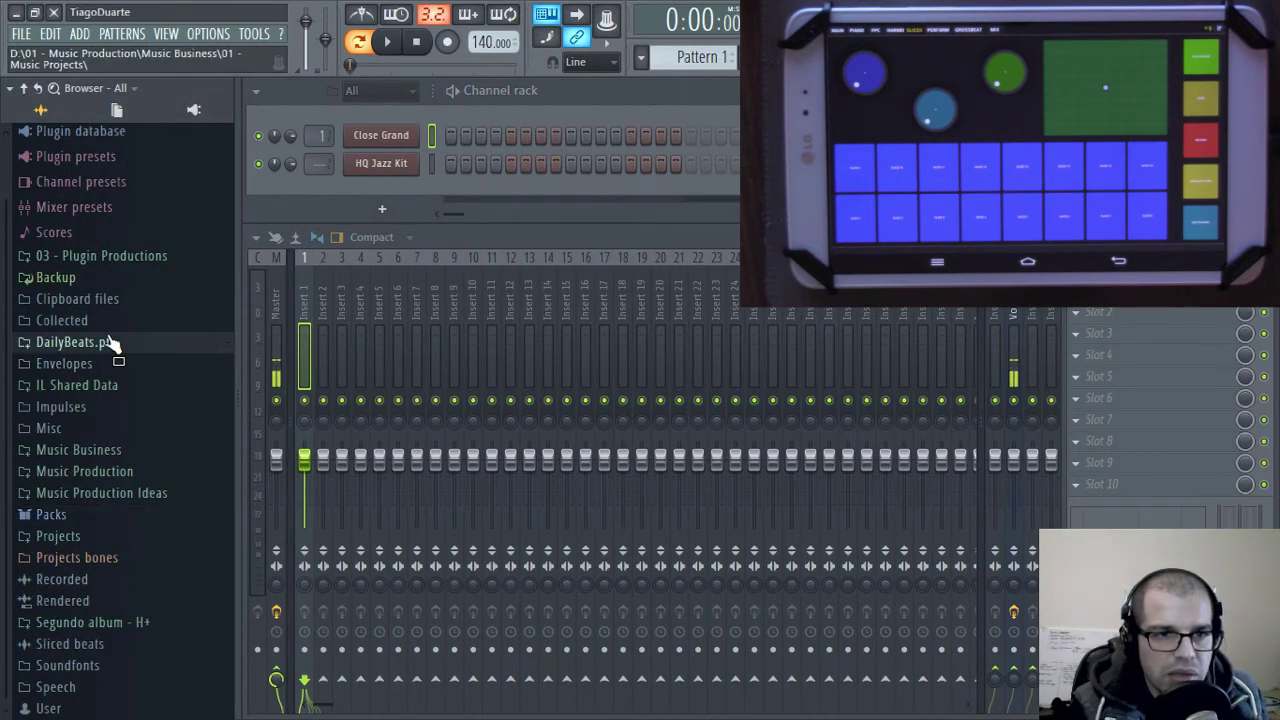
Expand the "29 - Daily Beats Vol 16" folder and its Daily Beats Sample Pack Volume 16 subfolder
scroll(120, 400, "down", 10)
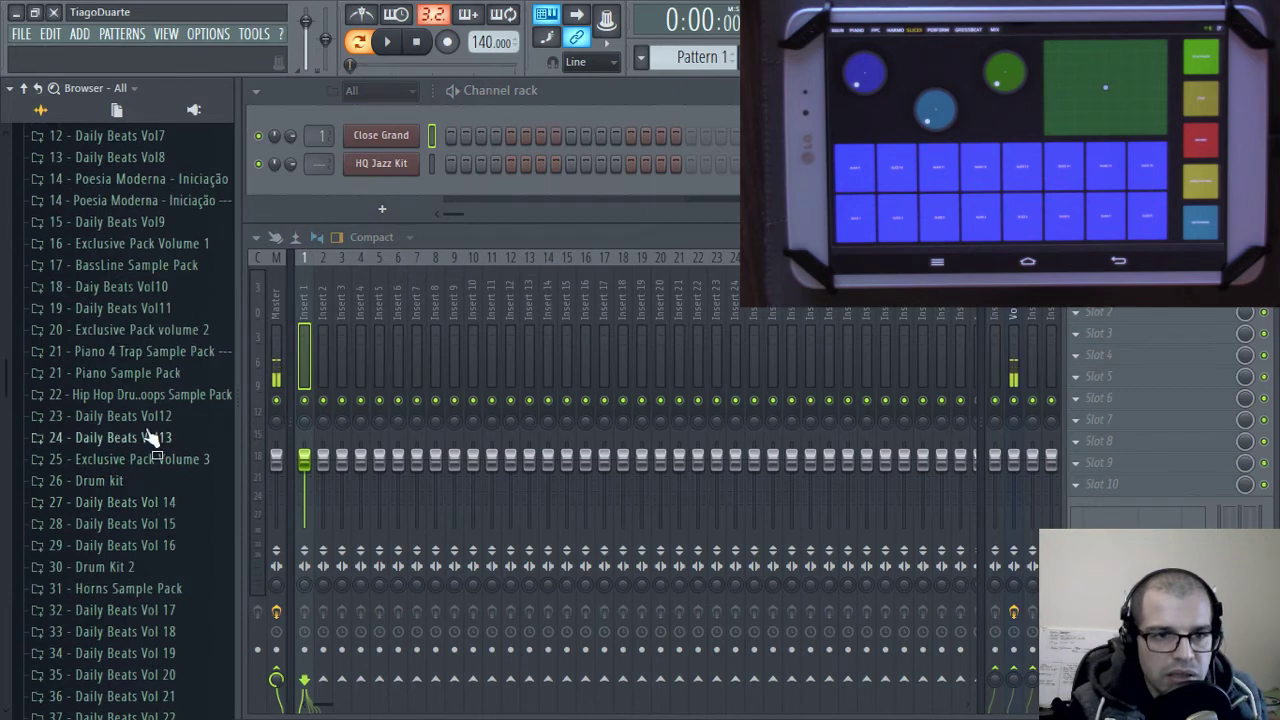
left_click(172, 545)
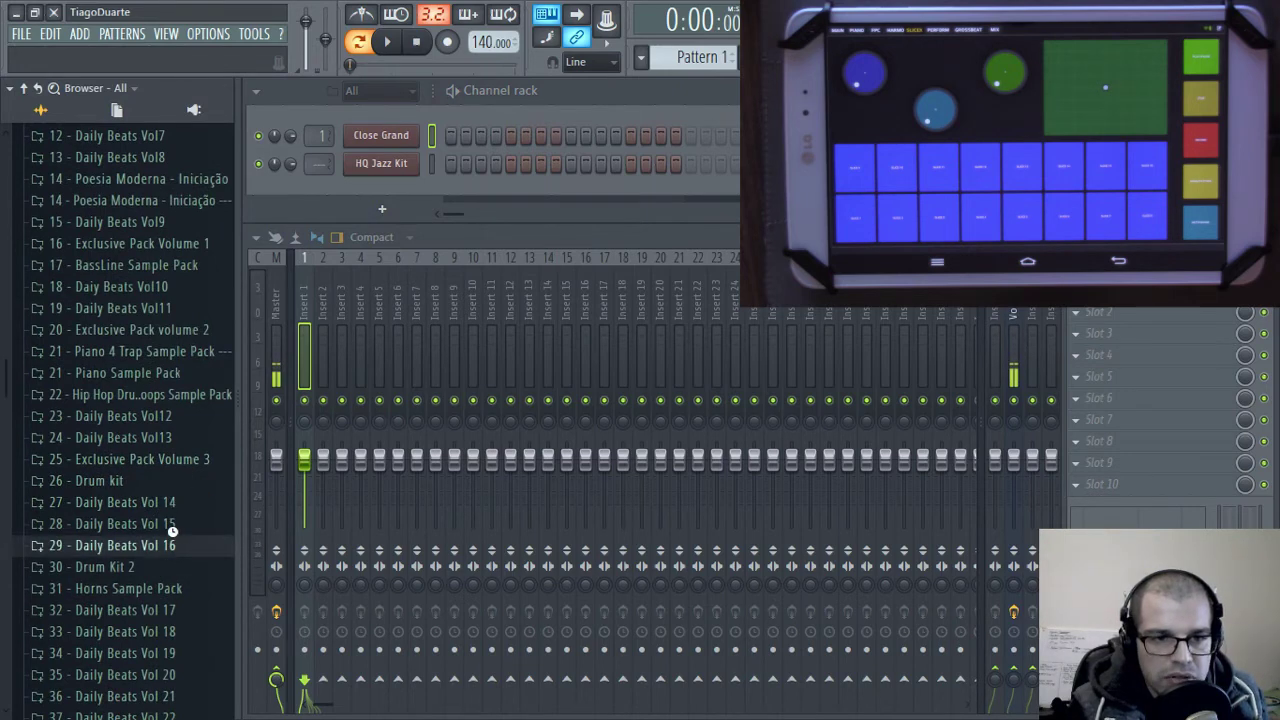
scroll(176, 540, "down", 7)
scroll(150, 380, "up", 5)
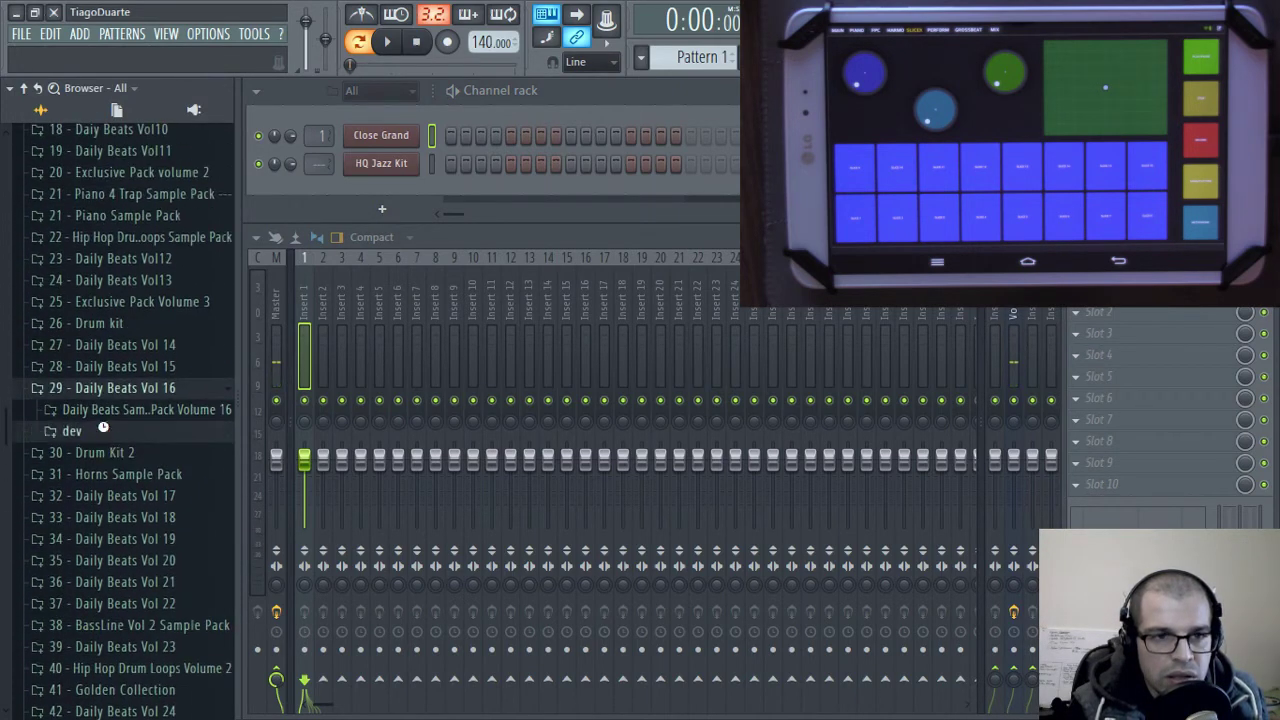
left_click(103, 427)
left_click(143, 409)
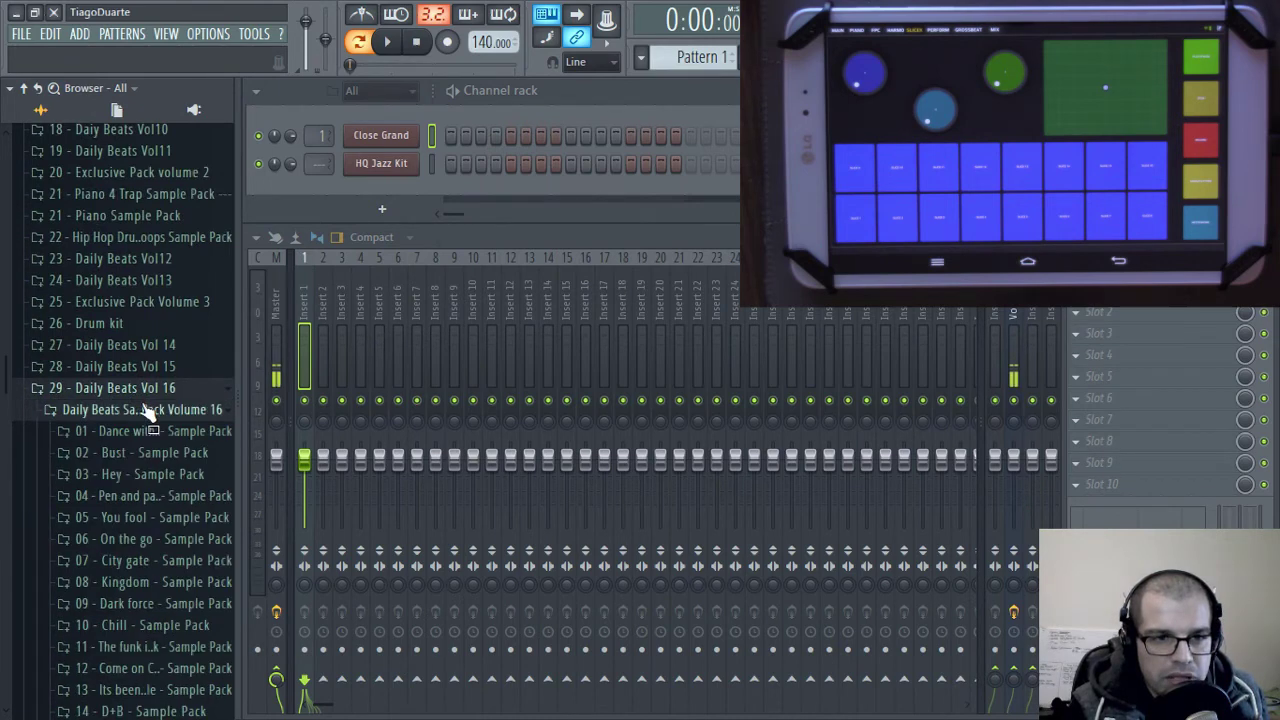
scroll(135, 420, "down", 5)
scroll(148, 343, "up", 5)
Preview the drum loop from the "05 - You fool - Sample Pack" folder and open it in a new Slicex channel
left_click(137, 362)
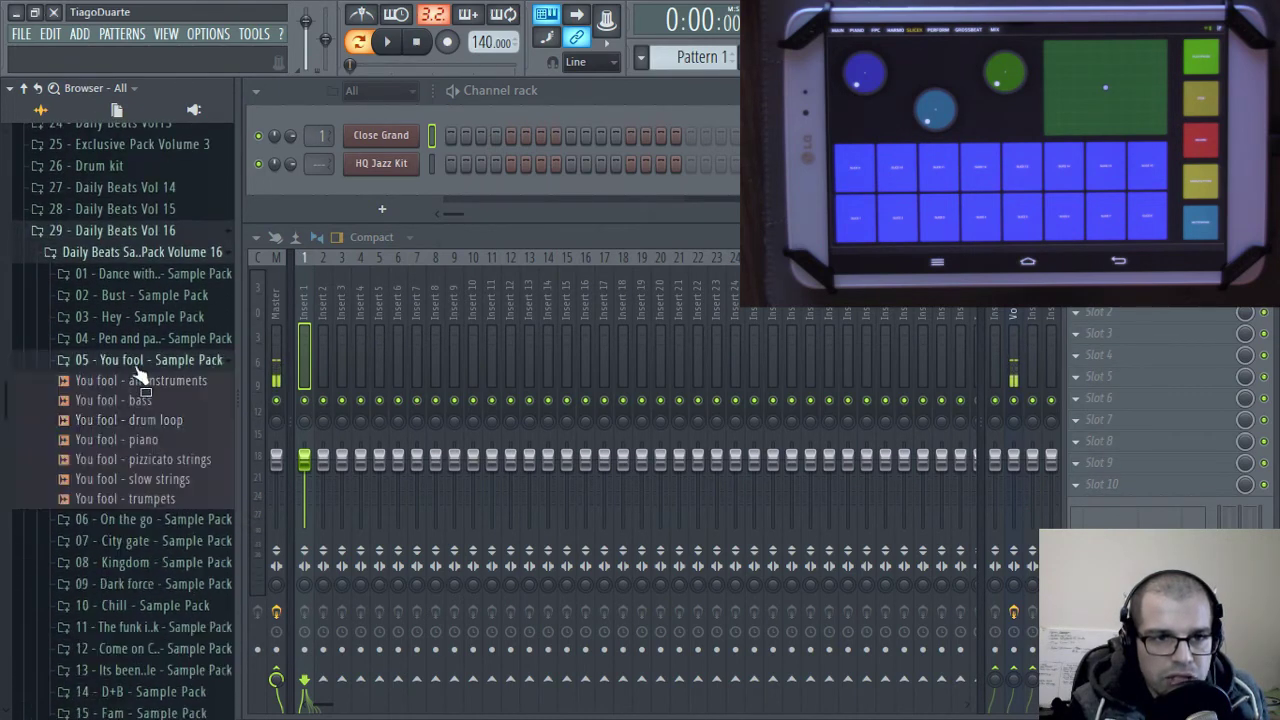
left_click(155, 423)
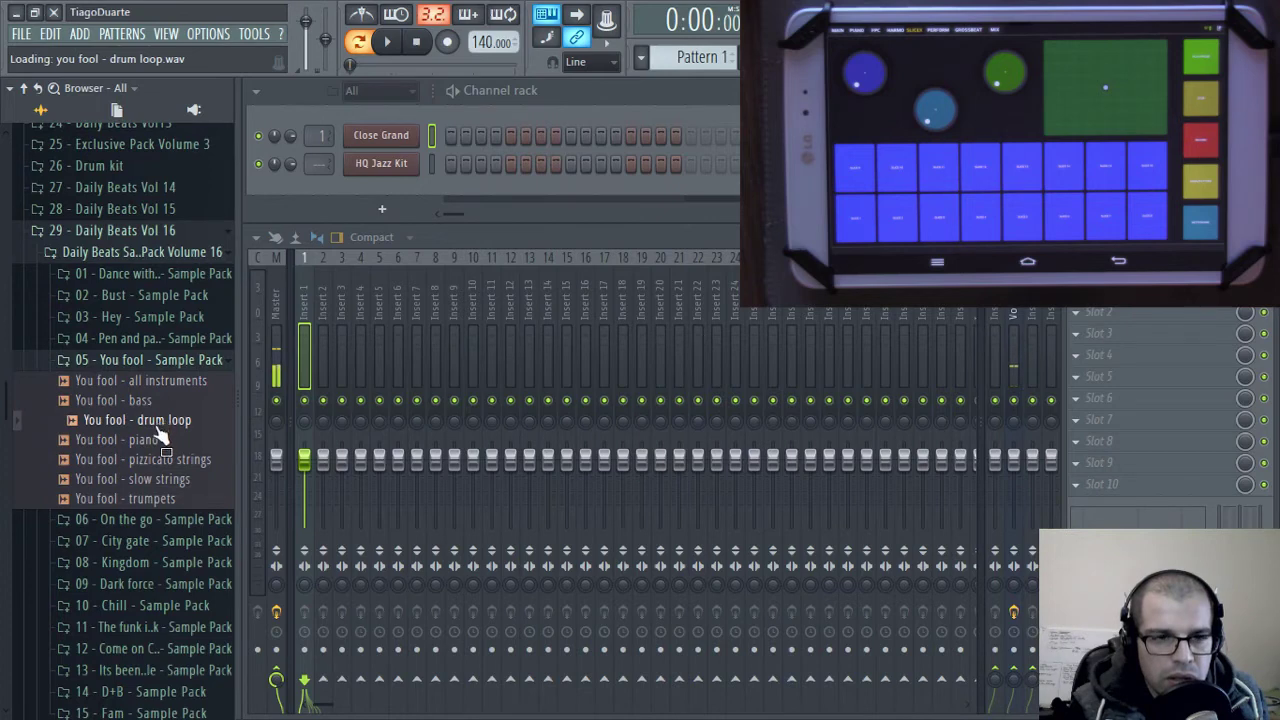
right_click(157, 430)
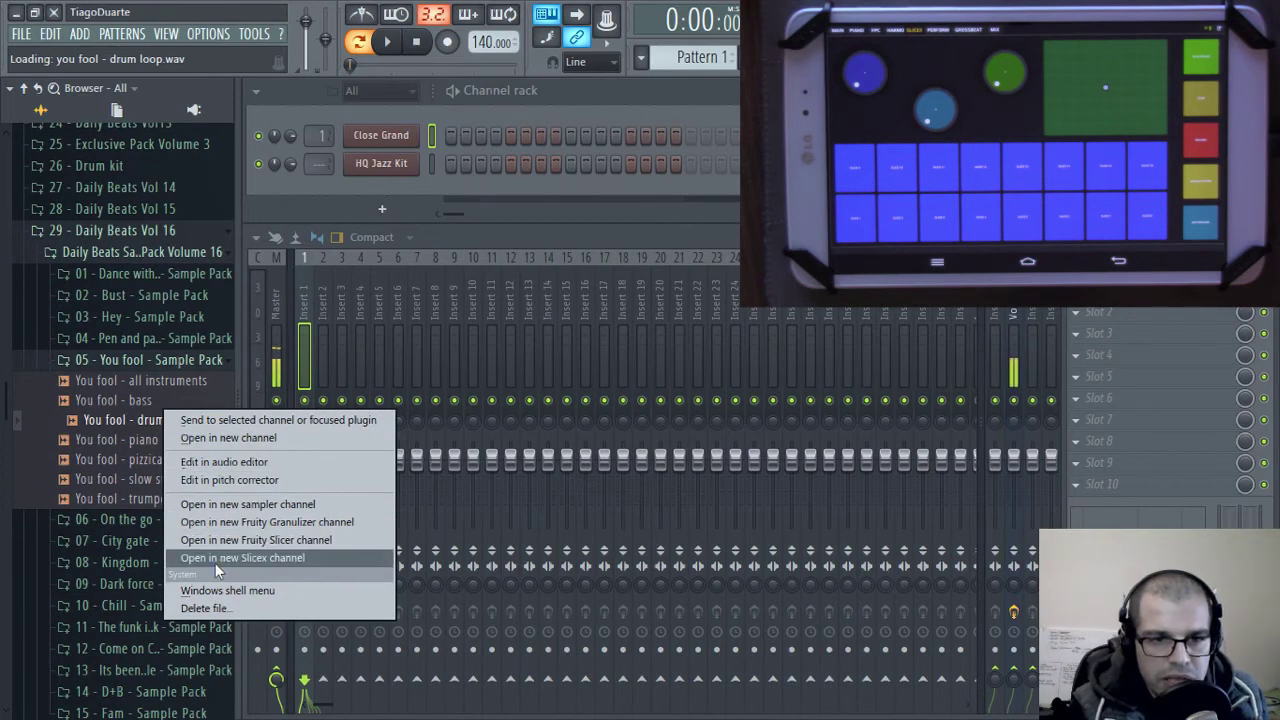
left_click(258, 558)
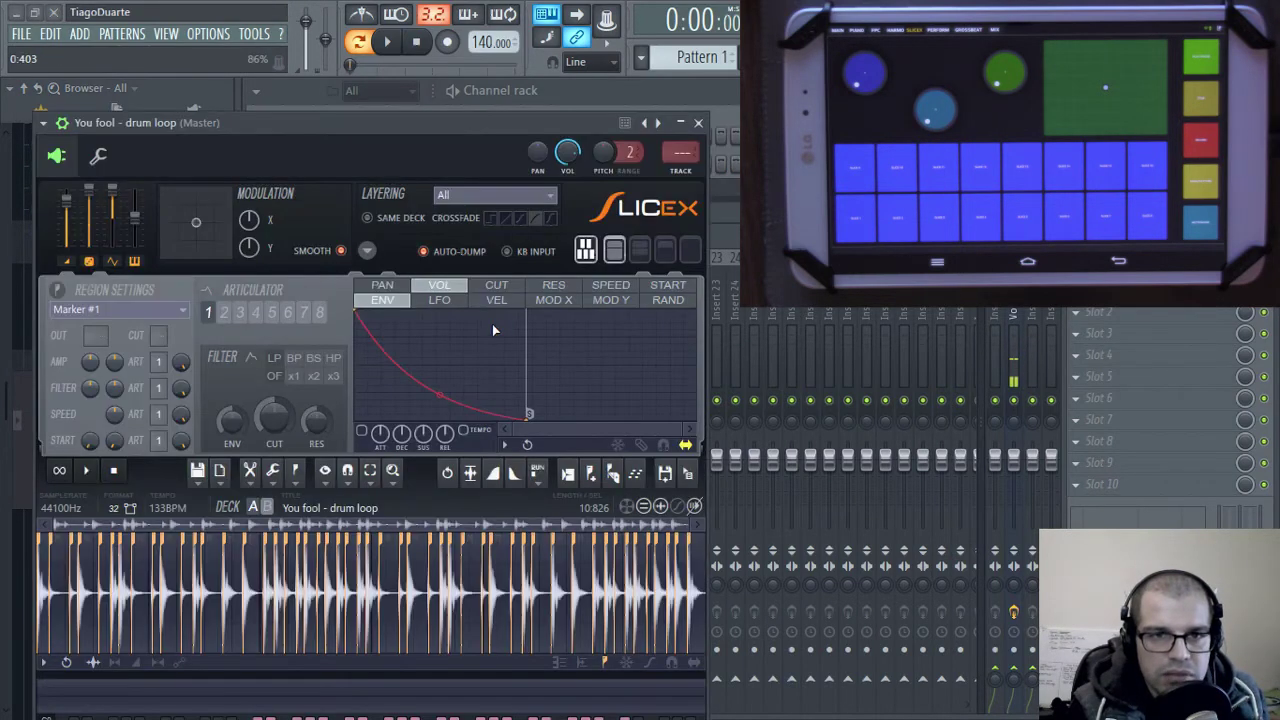
Reposition the Slicex window, audition the drum loop's slices across its keyboard, and close the window
left_click_drag(454, 150, 682, 32)
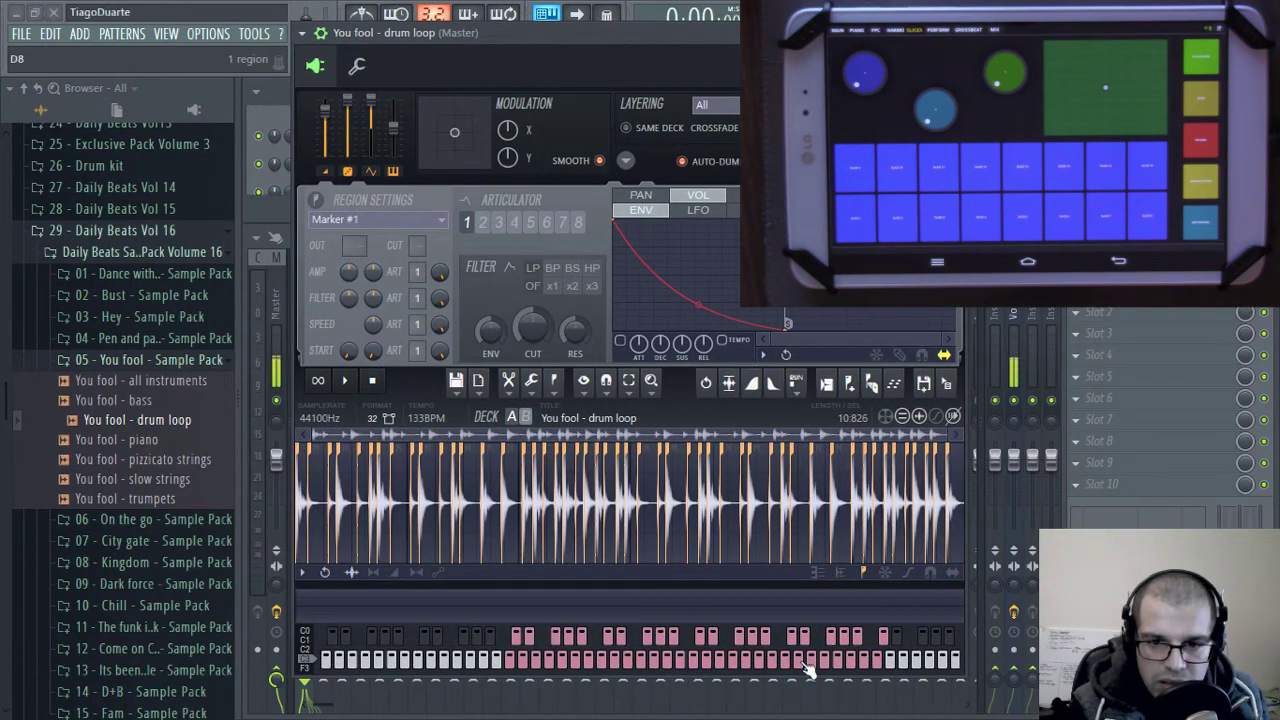
left_click_drag(808, 670, 830, 672)
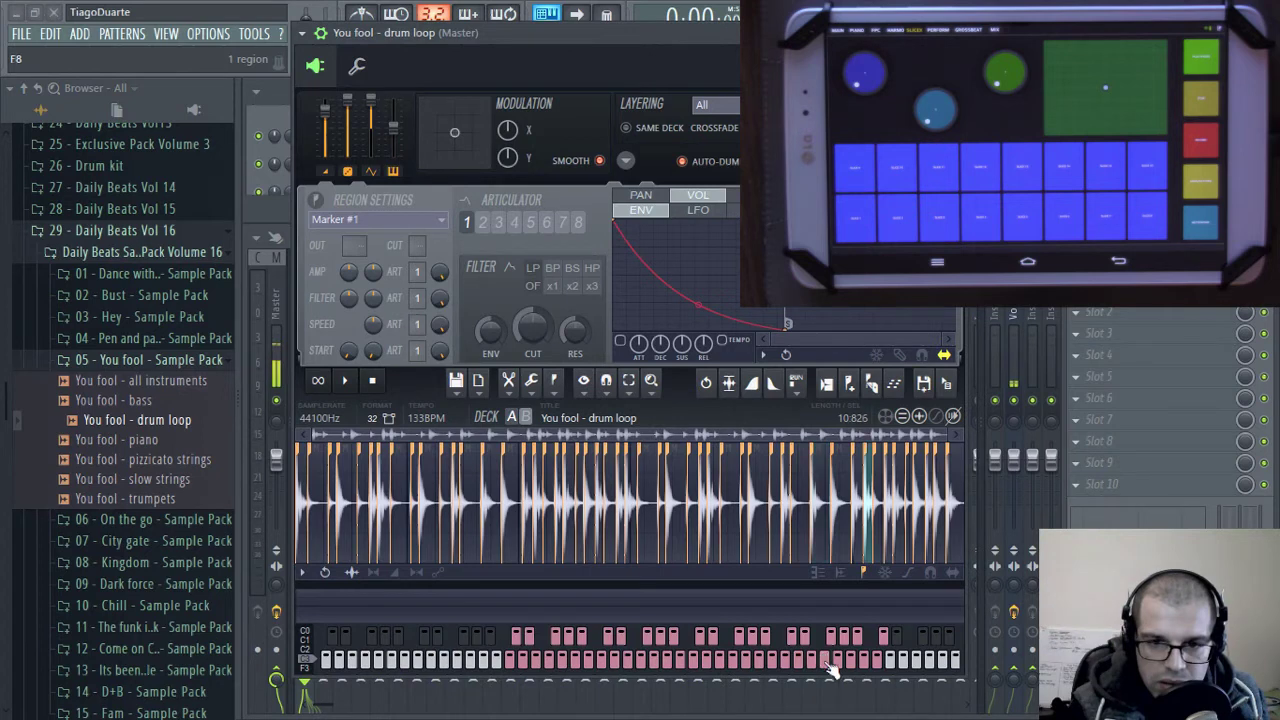
left_click(884, 641)
mouse_move(820, 668)
left_mouse_down()
mouse_move(512, 670)
mouse_move(520, 643)
mouse_move(552, 666)
left_mouse_up()
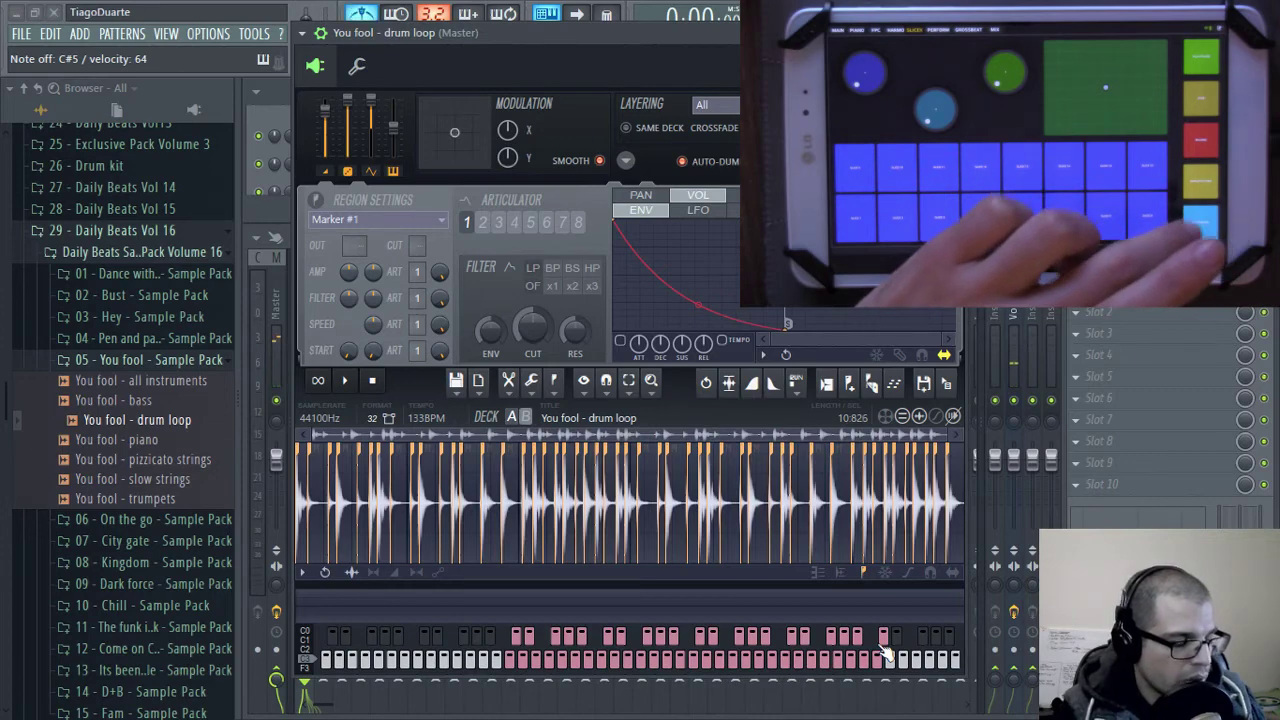
key("Escape")
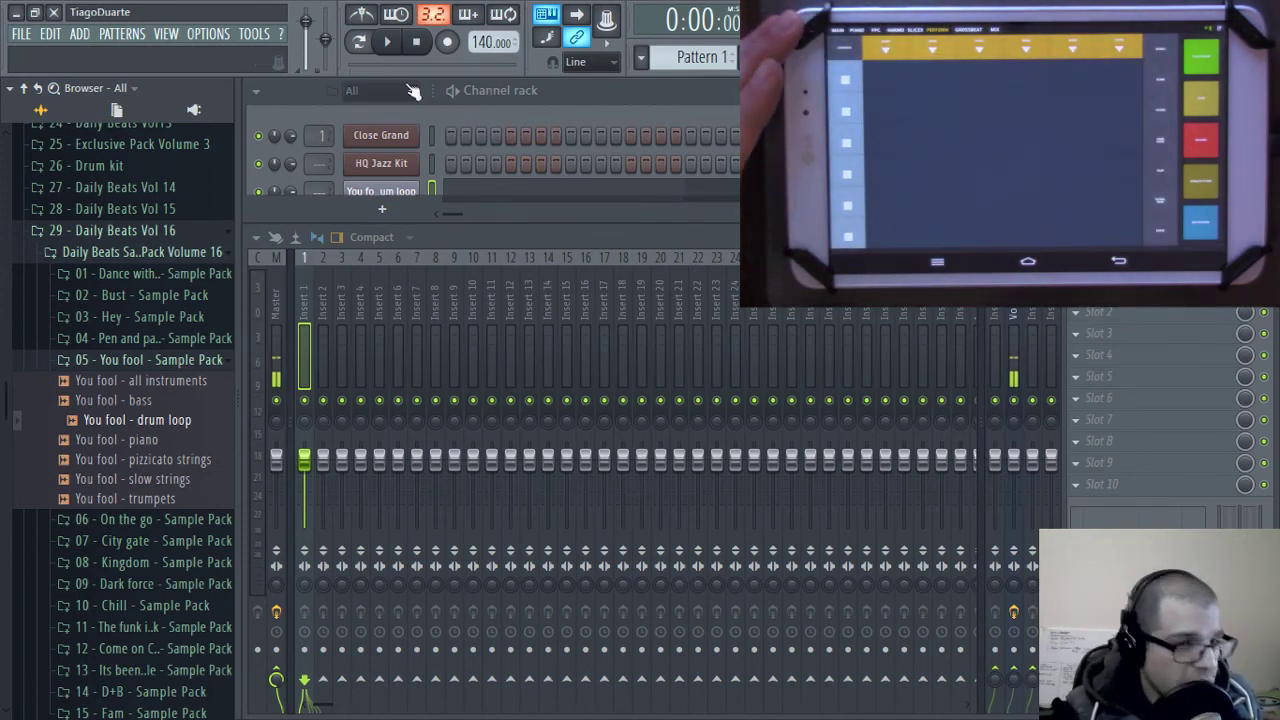
Show where the "Prepare for performance mode" macro is found without running it
left_click(254, 34)
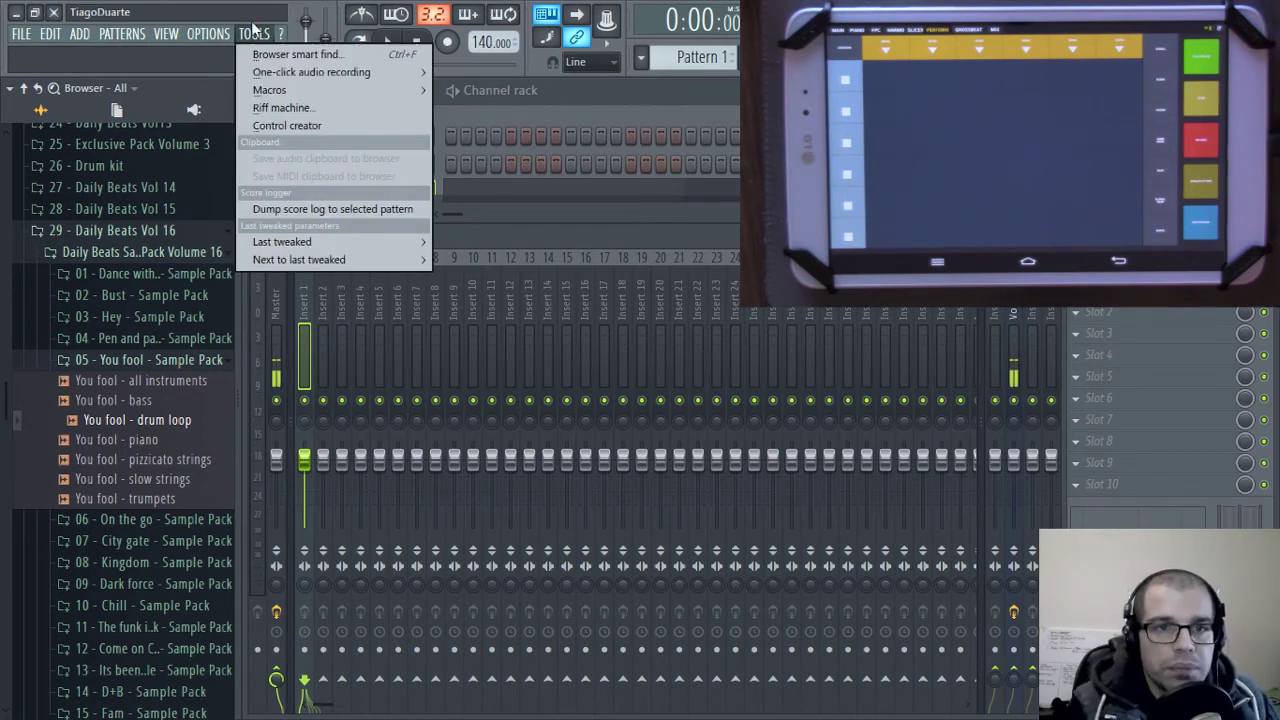
mouse_move(312, 89)
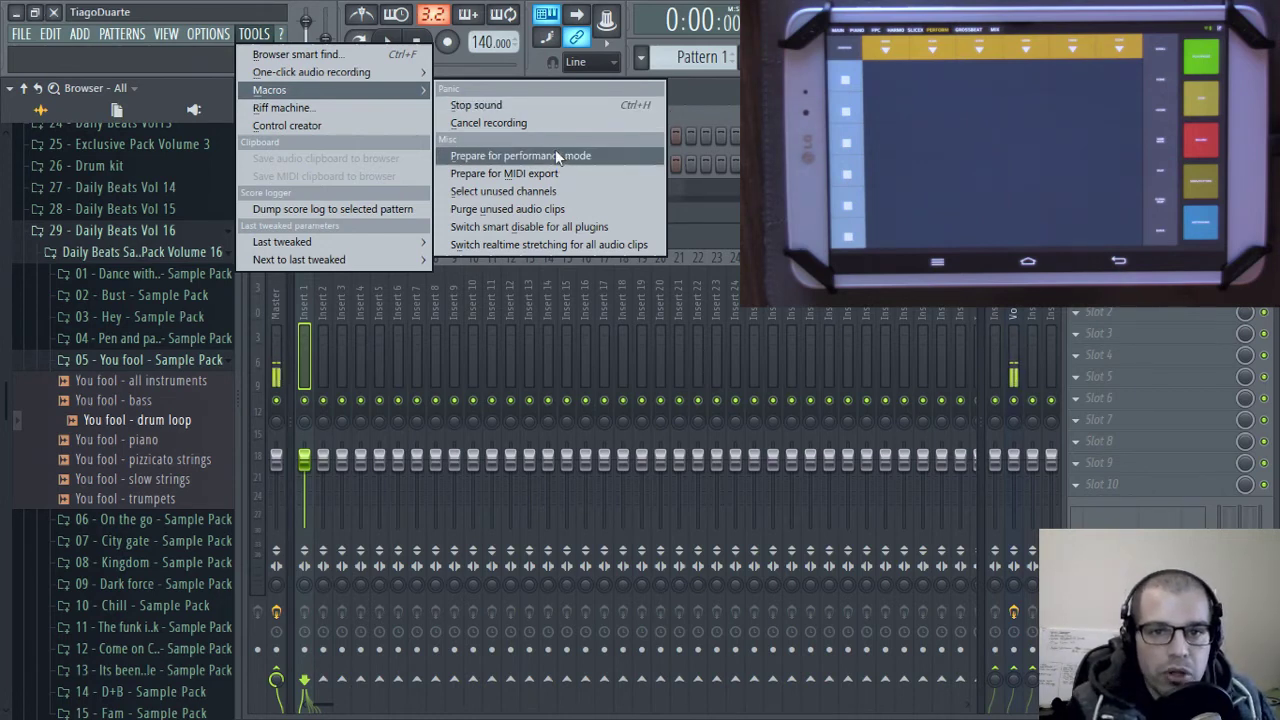
left_click(705, 101)
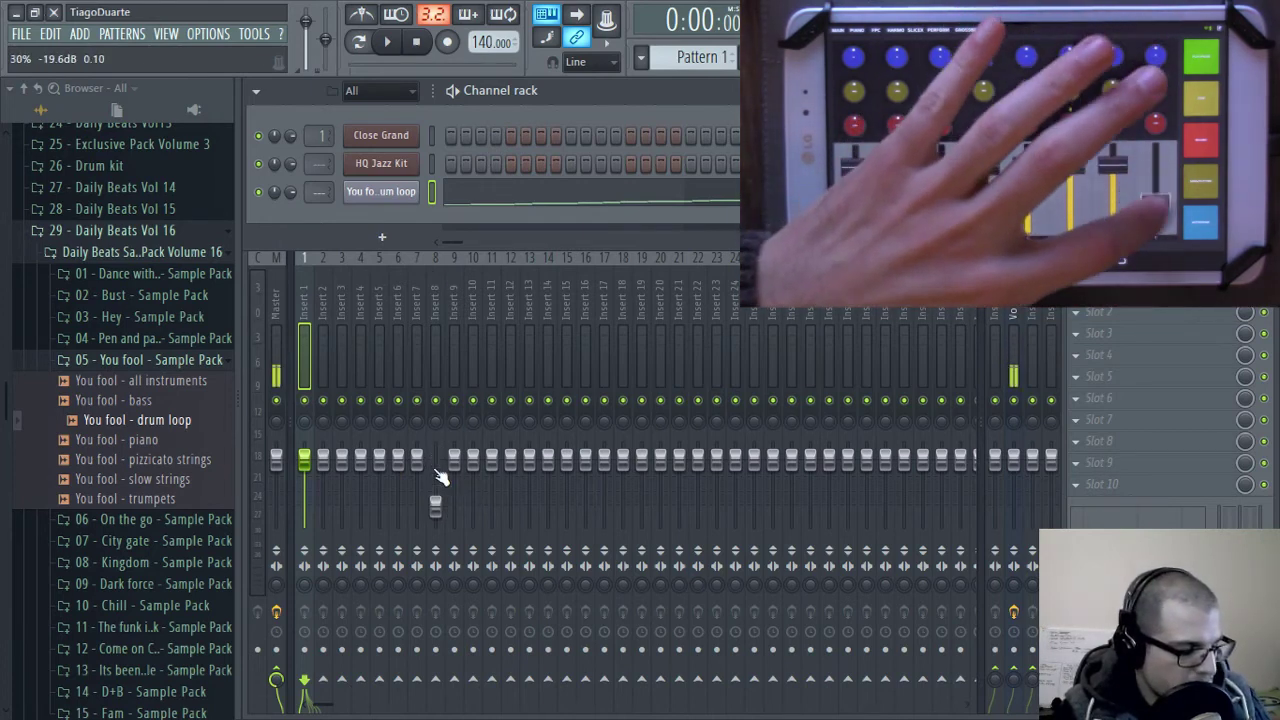
Reset the volume fader of mixer track Insert 8 to its default
right_click(436, 508)
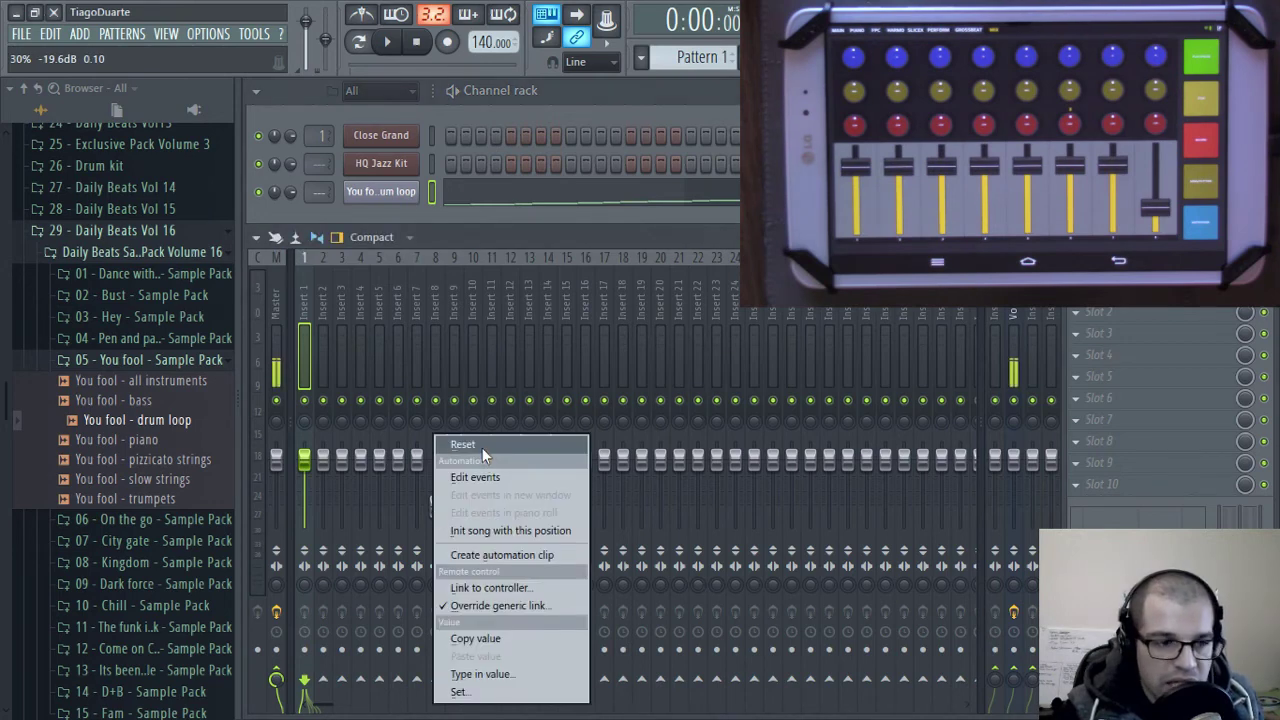
left_click(482, 448)
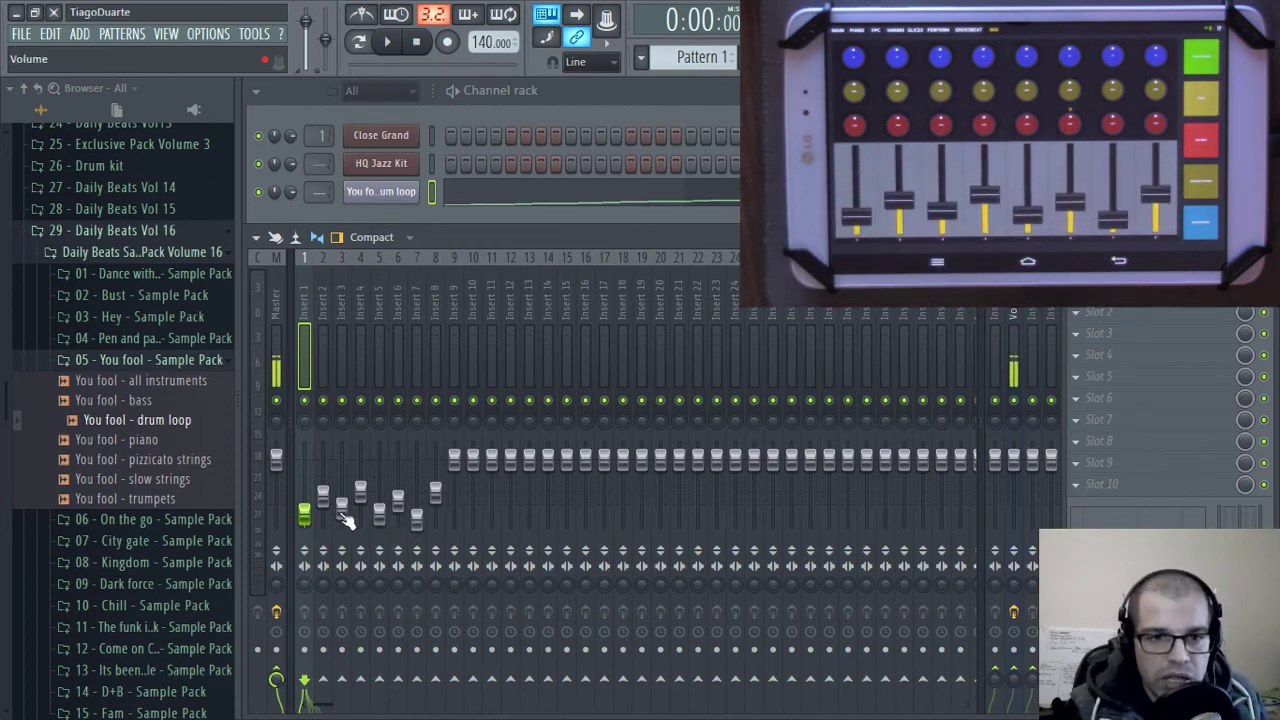
Reset the volume faders of mixer tracks Insert 1 through Insert 8 to their default level, one after another
right_click(308, 518)
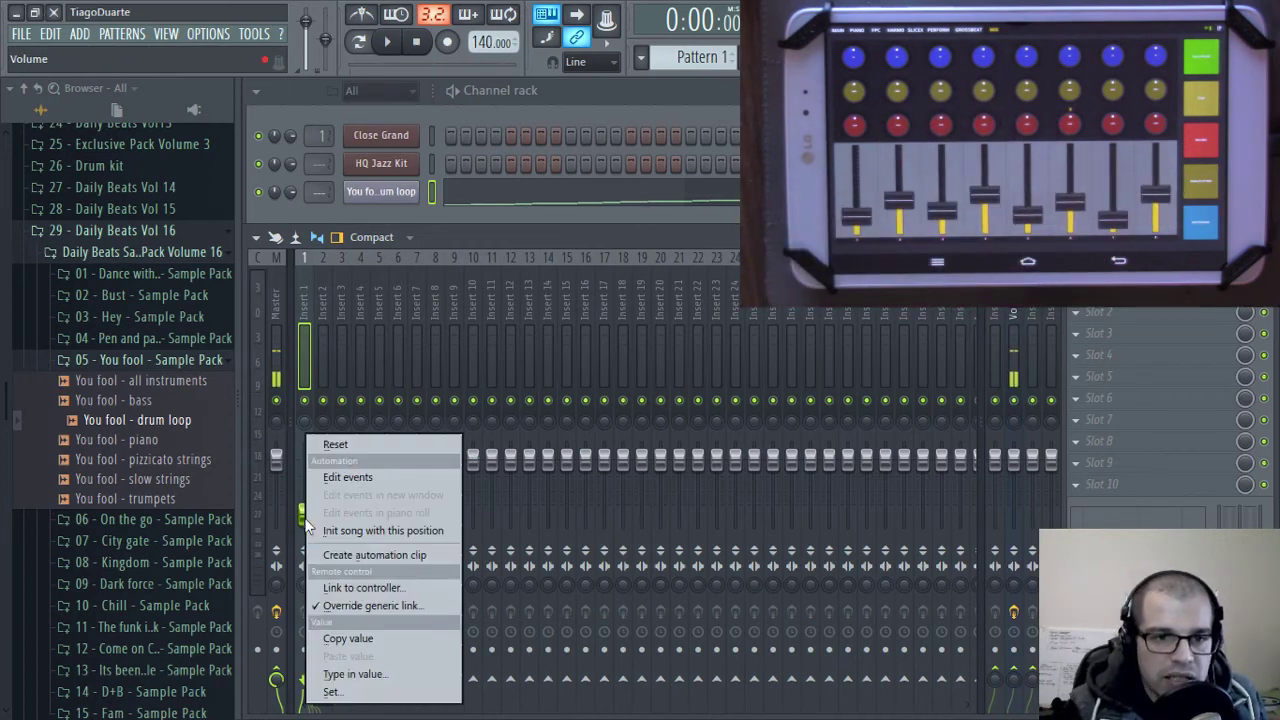
left_click(357, 446)
right_click(331, 497)
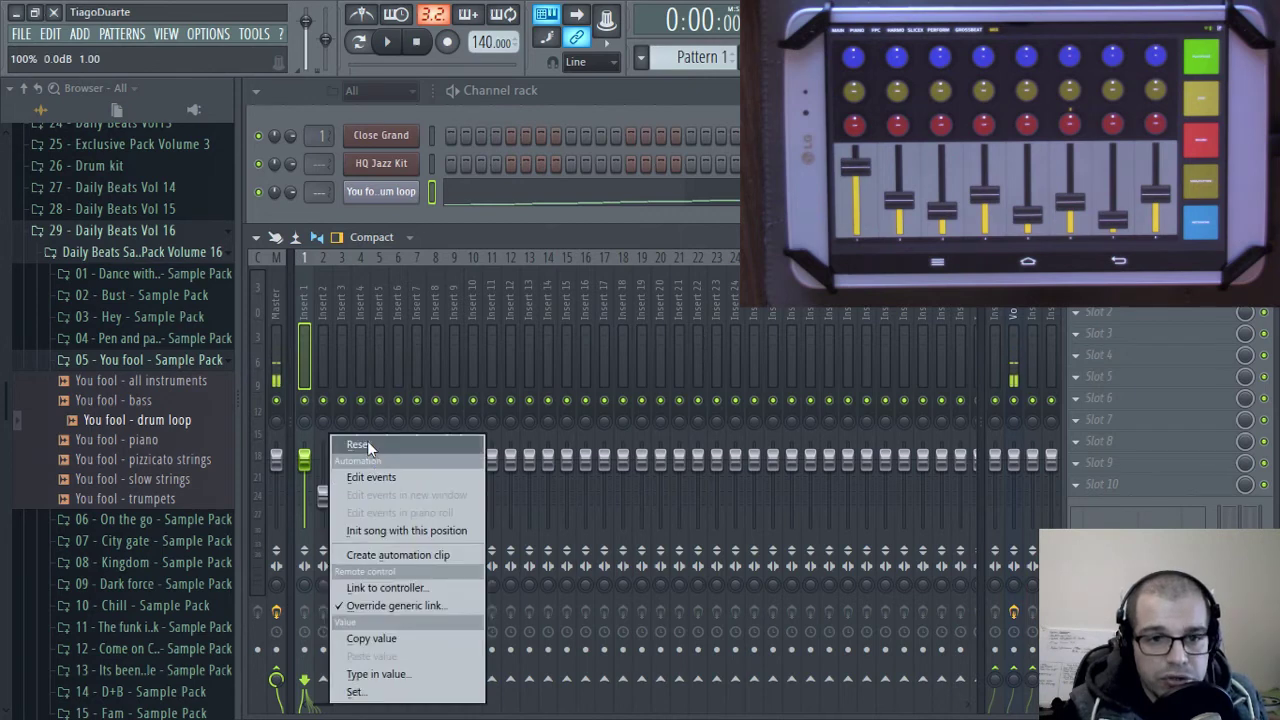
left_click(367, 443)
right_click(341, 508)
left_click(368, 444)
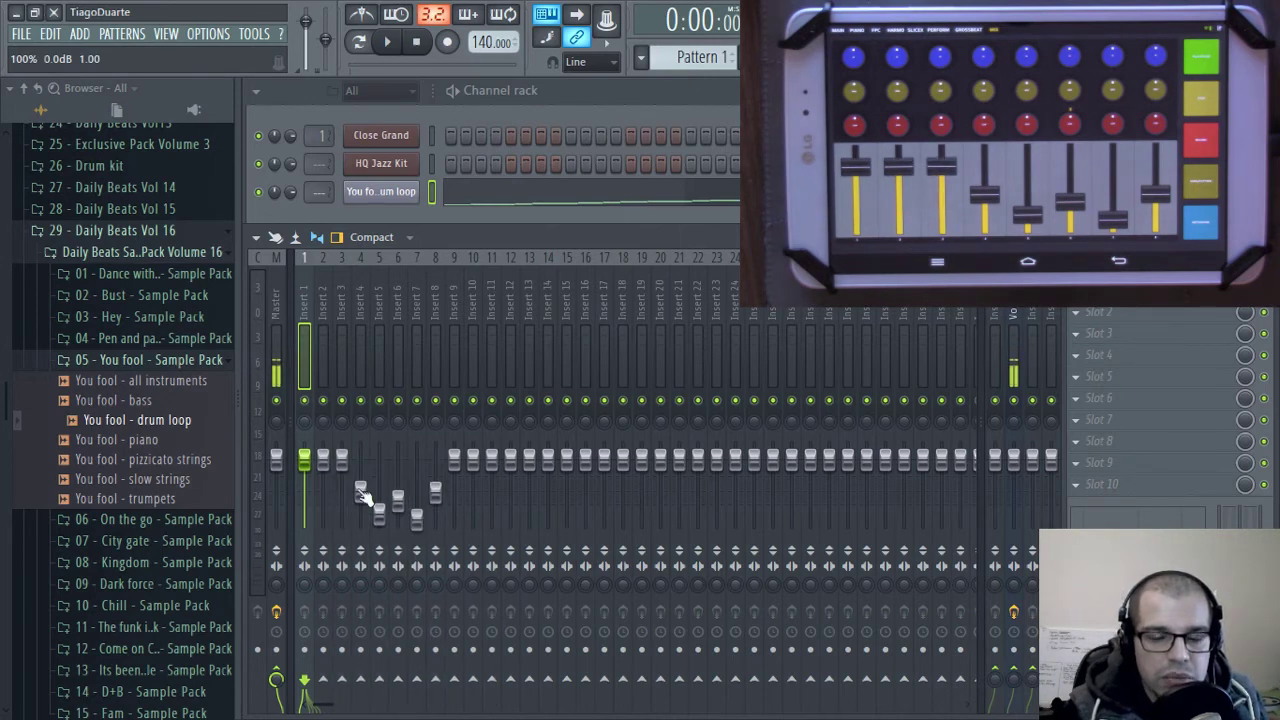
right_click(360, 488)
left_click(388, 445)
right_click(388, 515)
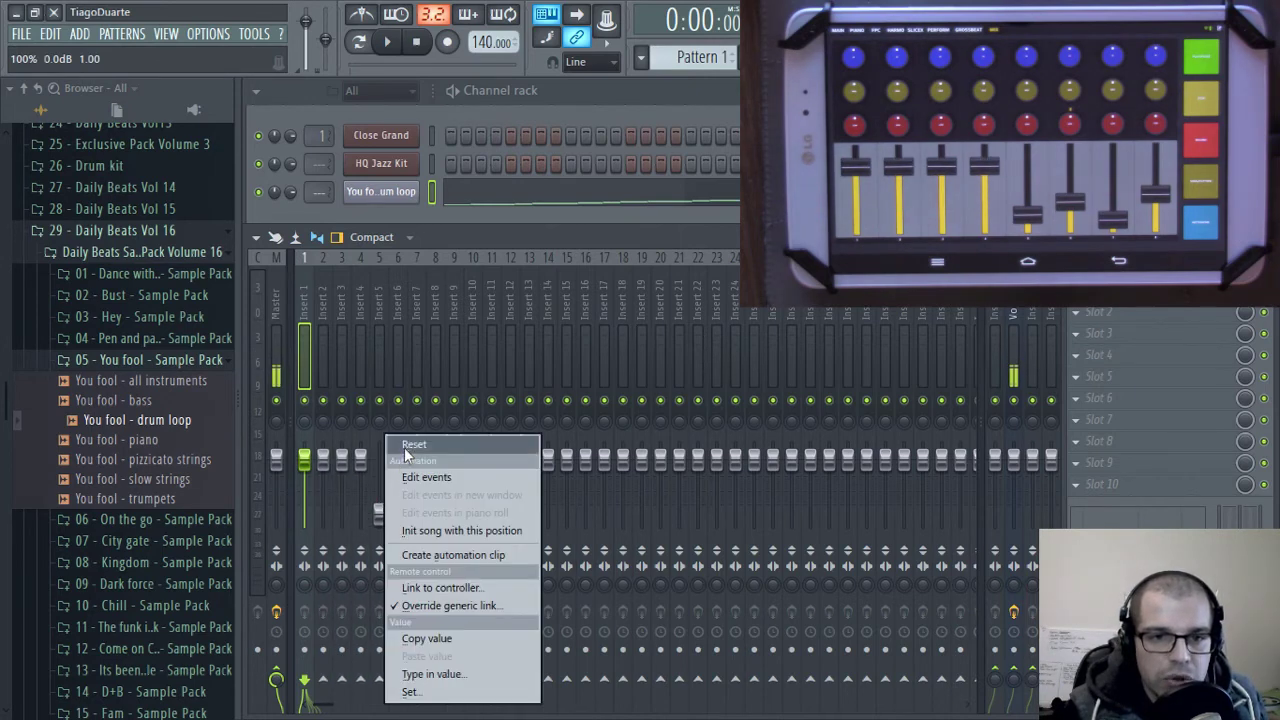
left_click(404, 447)
right_click(408, 505)
left_click(437, 441)
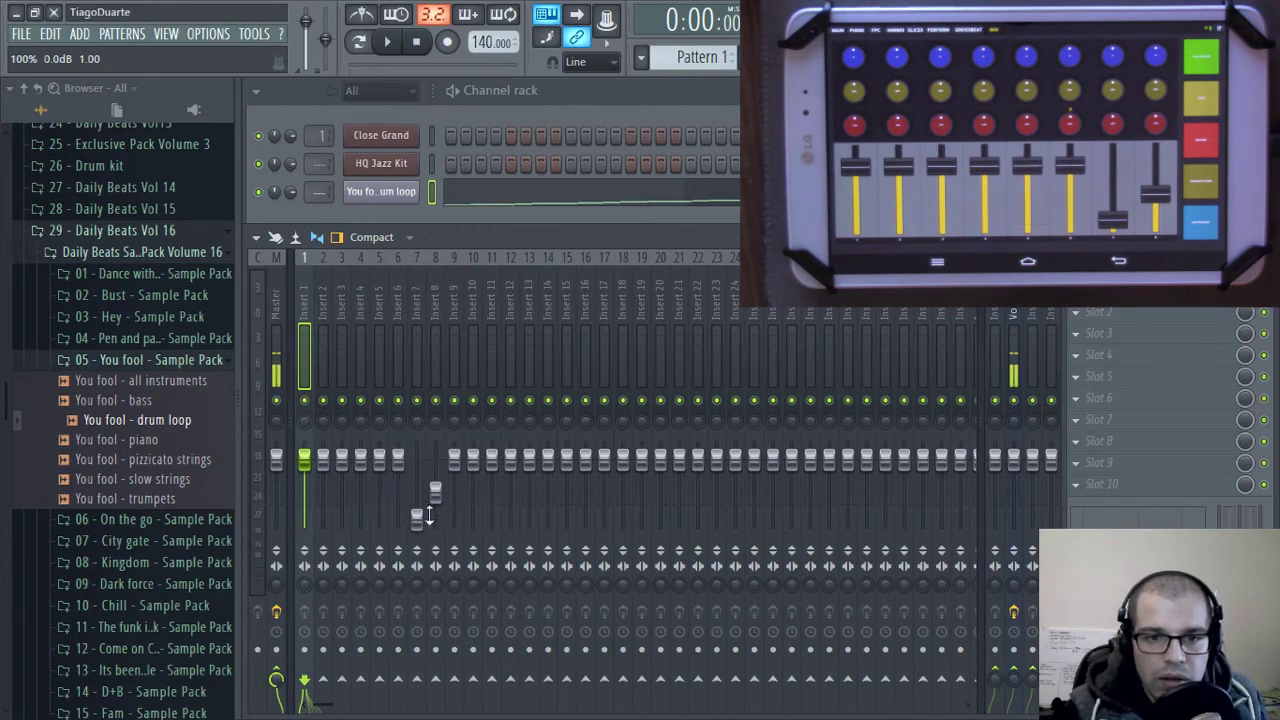
right_click(417, 515)
left_click(445, 447)
right_click(435, 491)
left_click(452, 443)
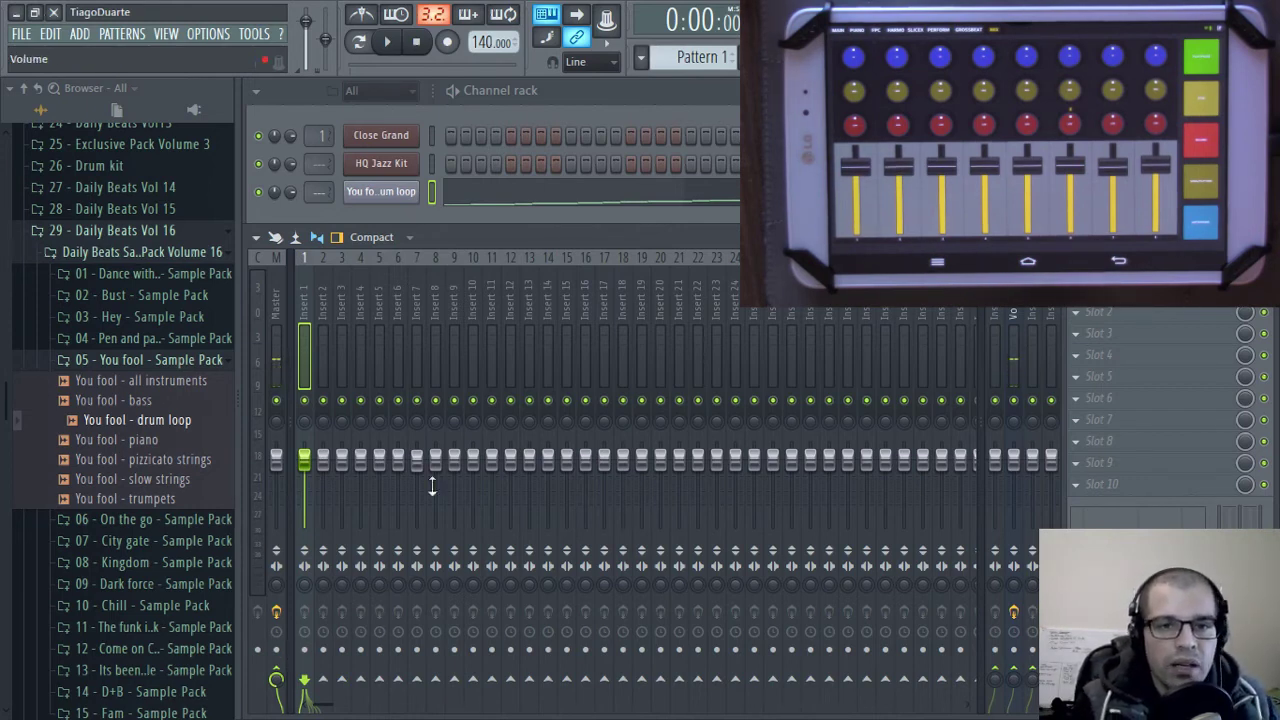
Lower the volume fader of mixer track Insert 5 slightly and reset it to its default
left_click_drag(379, 459, 379, 480)
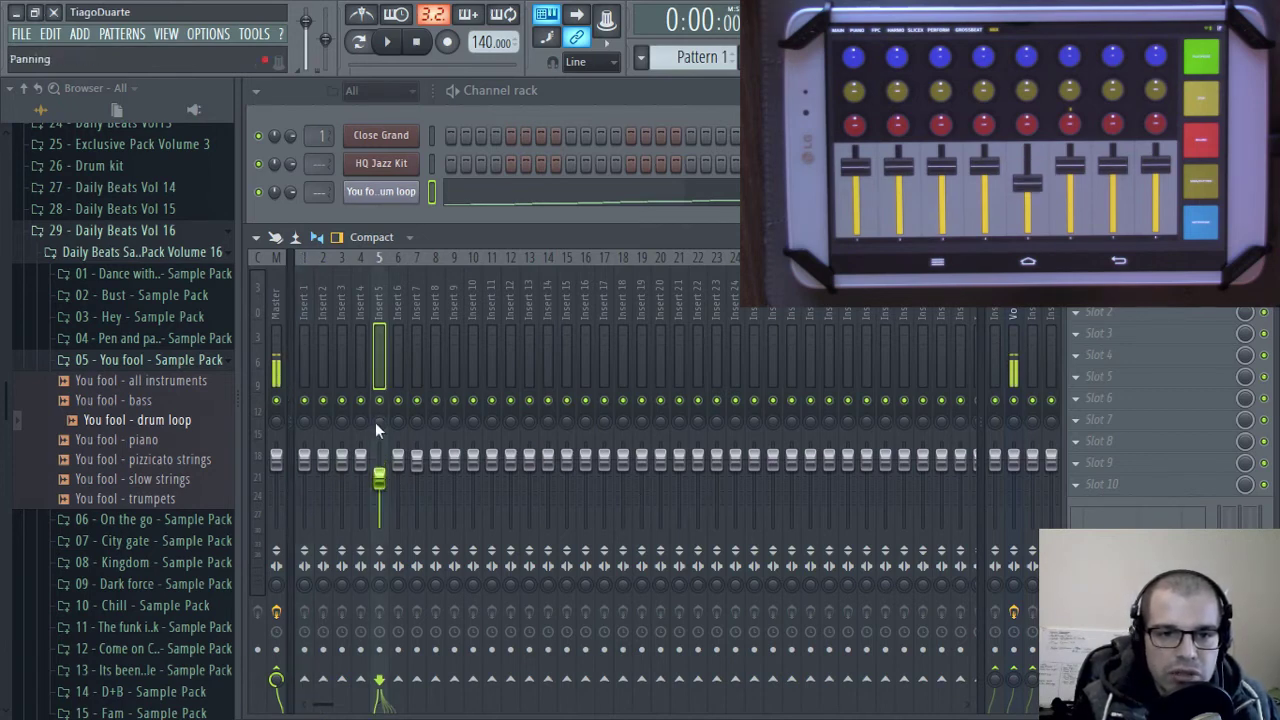
right_click(377, 419)
key("Escape")
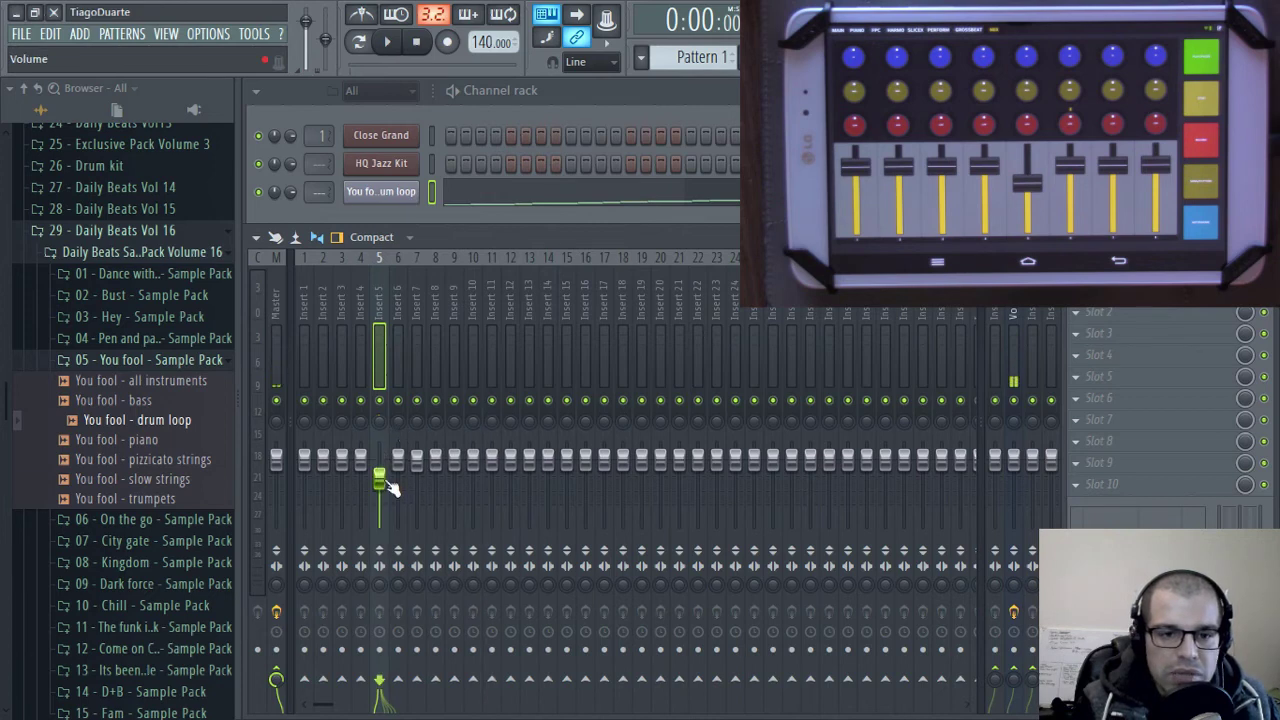
right_click(384, 480)
left_click(454, 441)
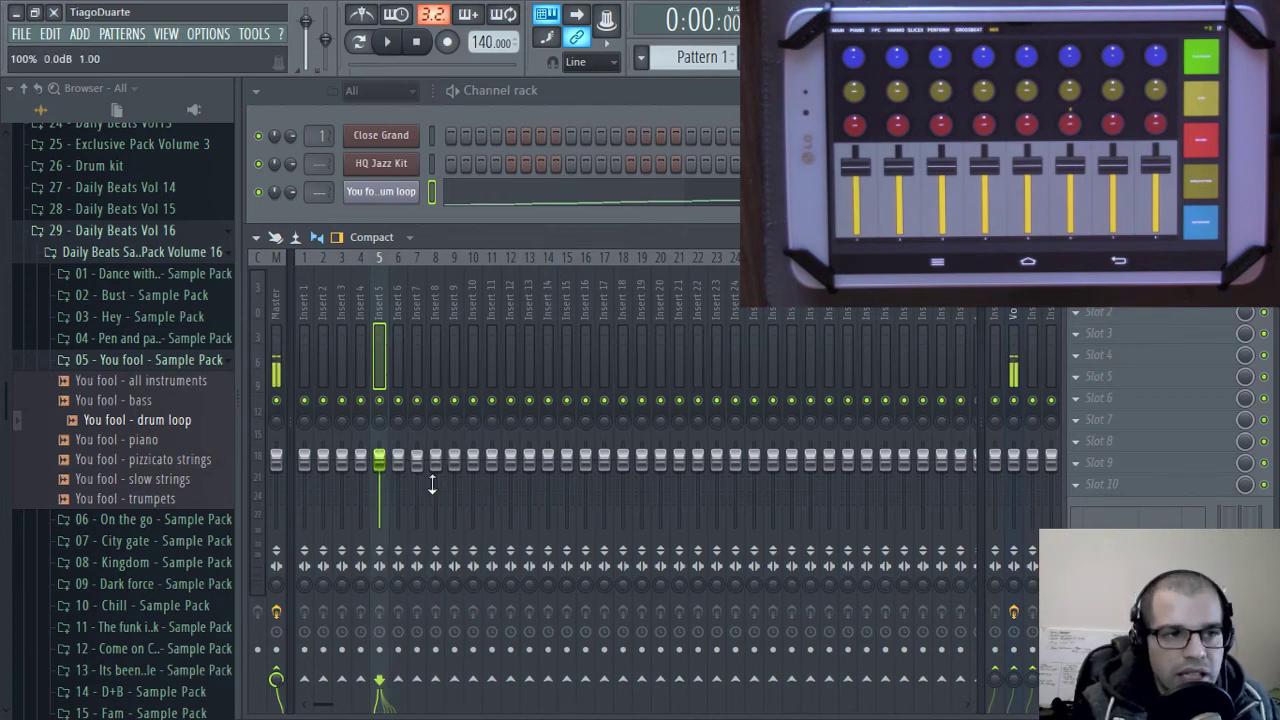